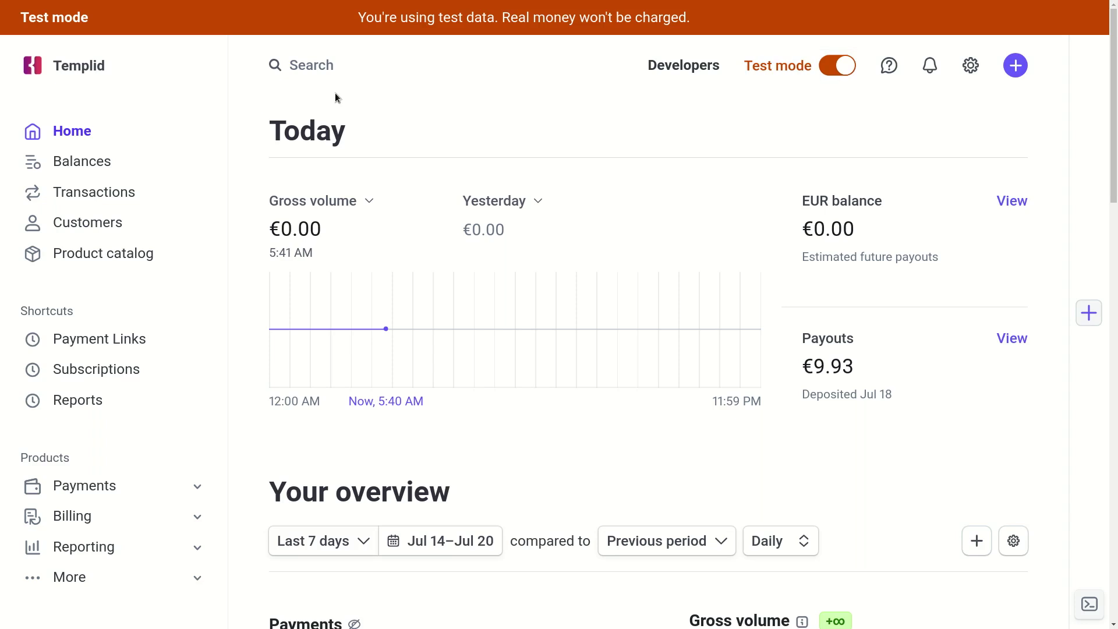
Search the dashboard for 'payment links' and go to the Payment Links page.
left_click(324, 74)
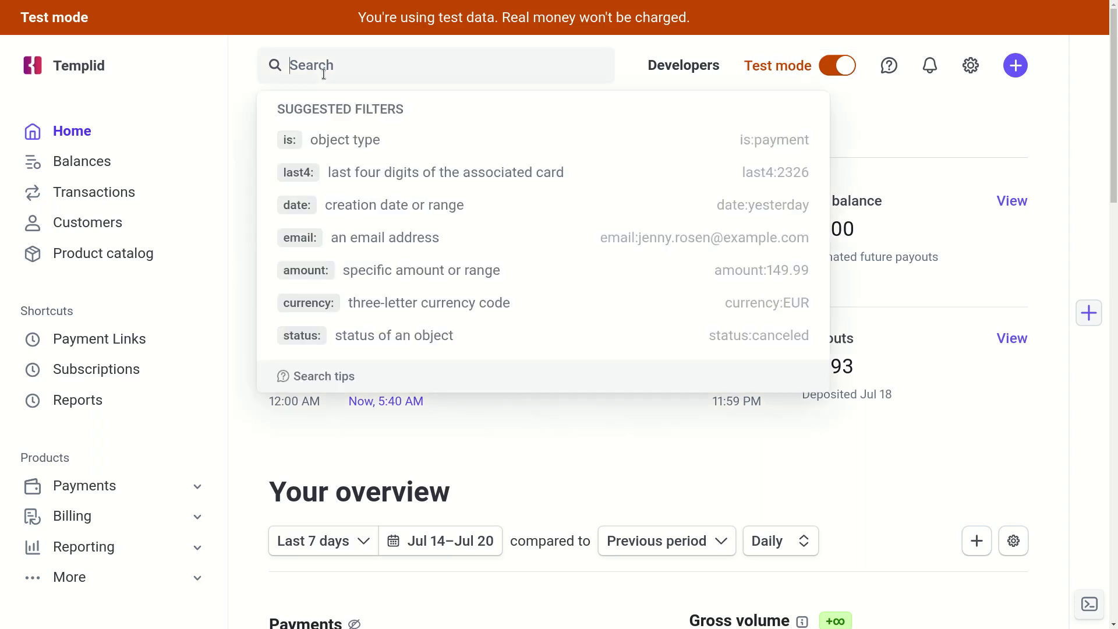
type("payment links")
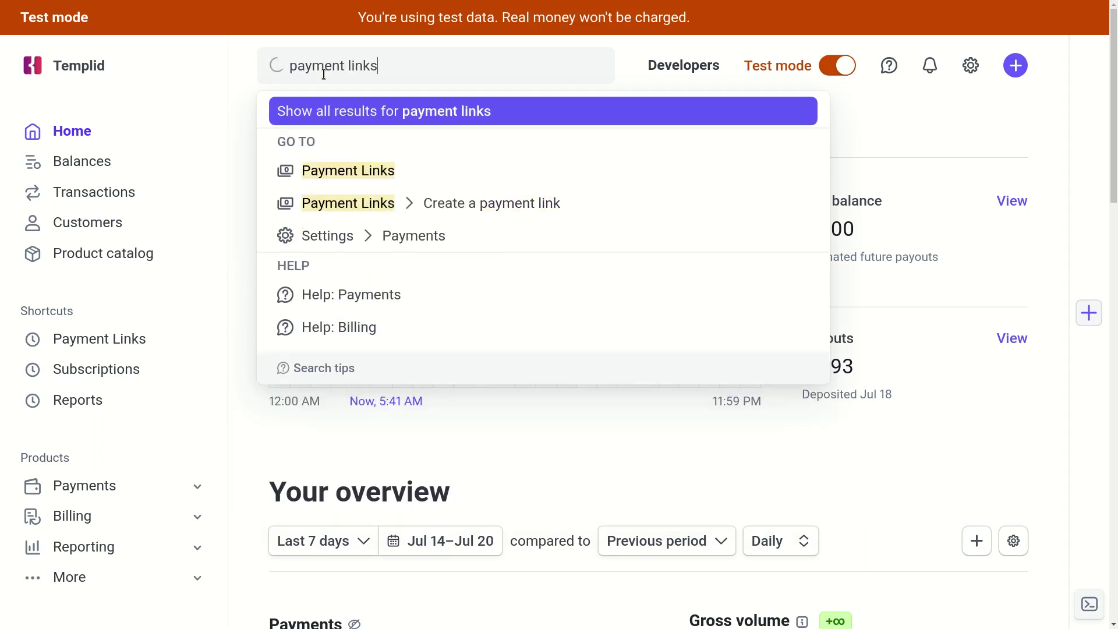
left_click(356, 172)
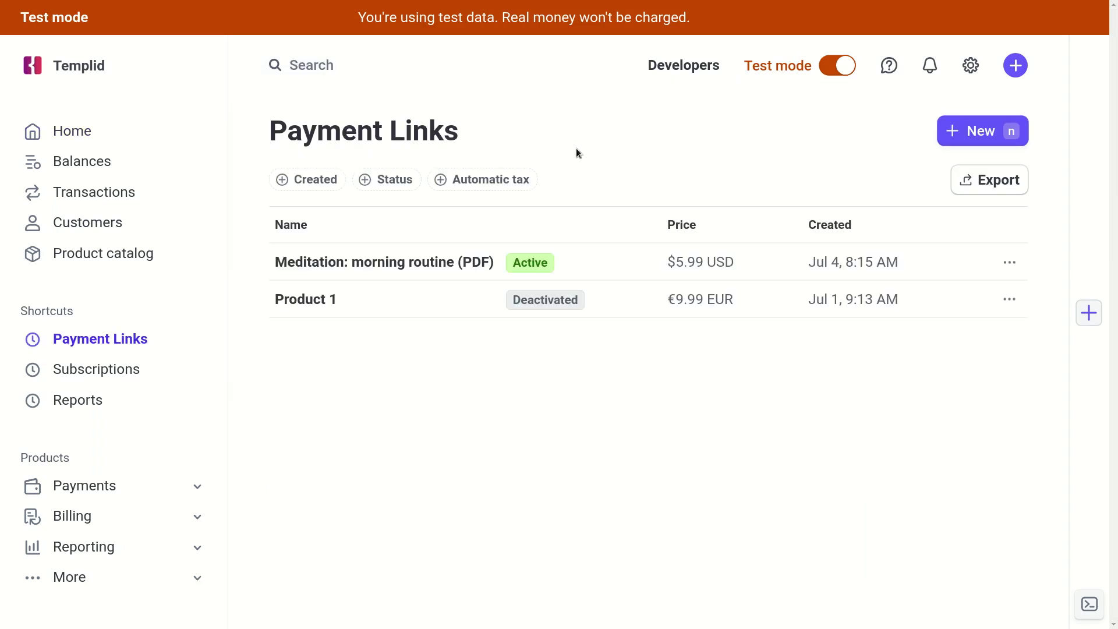
Start a new payment link and choose to add a brand-new product.
left_click(971, 134)
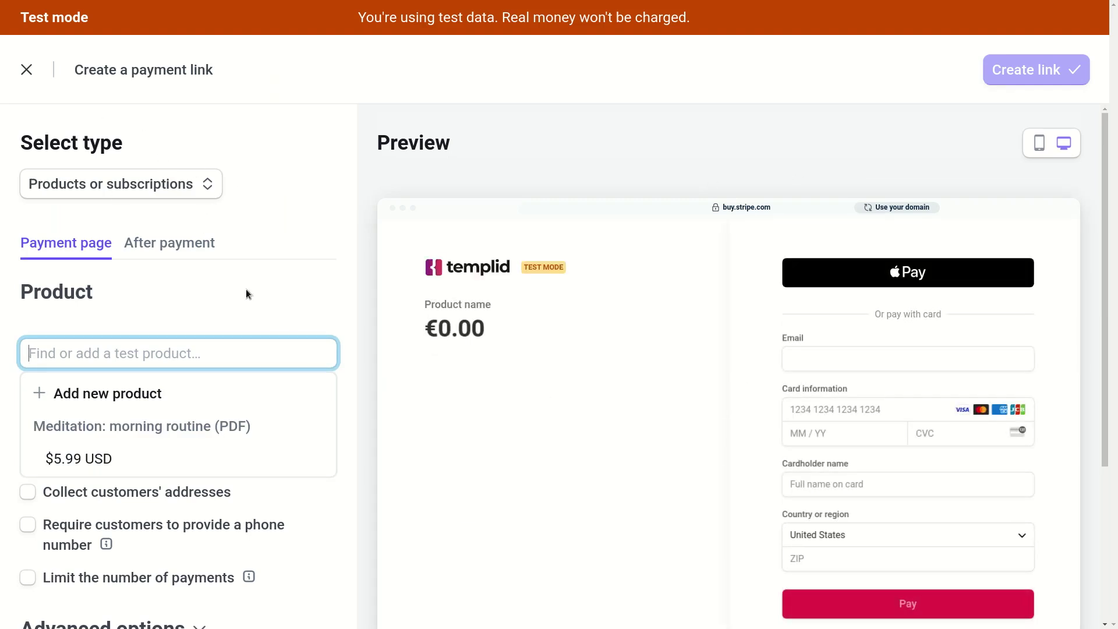
key("Down")
key("Down")
key("Down")
key("Escape")
left_click(117, 347)
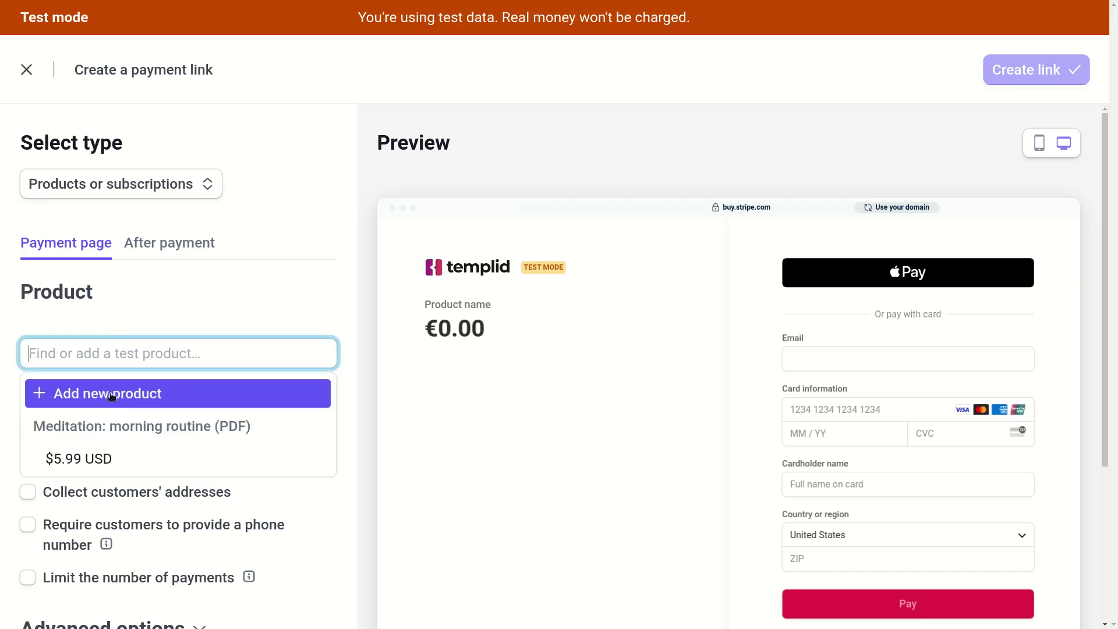
left_click(71, 399)
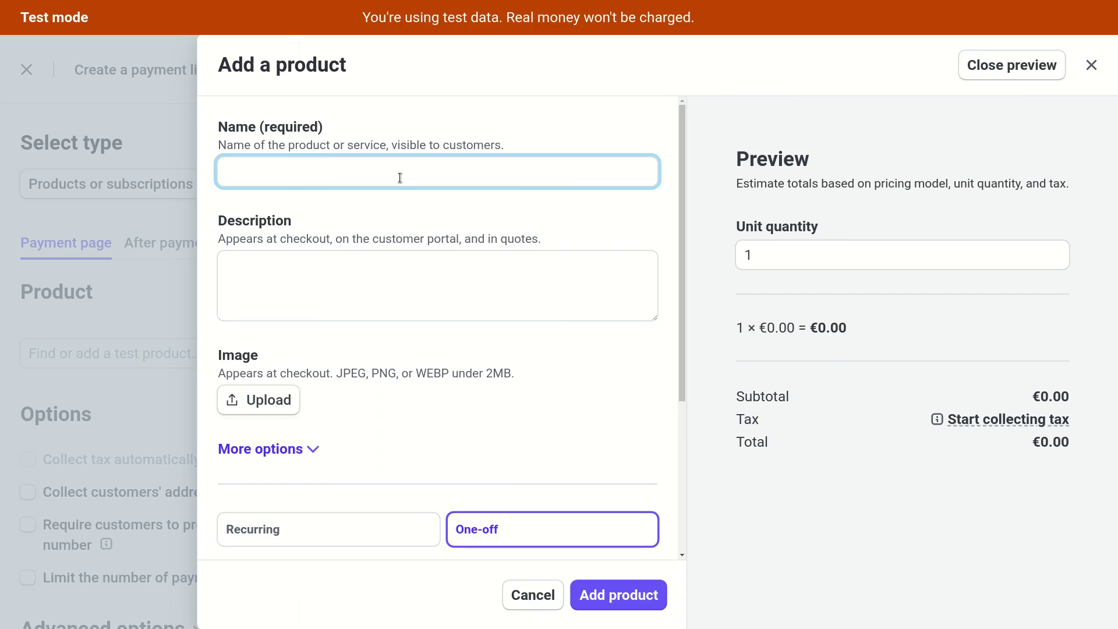
Name the product 'Meditation: morning routine (PDF)', describe it as 'Test description', and upload a cover image.
type("Meditation: morni")
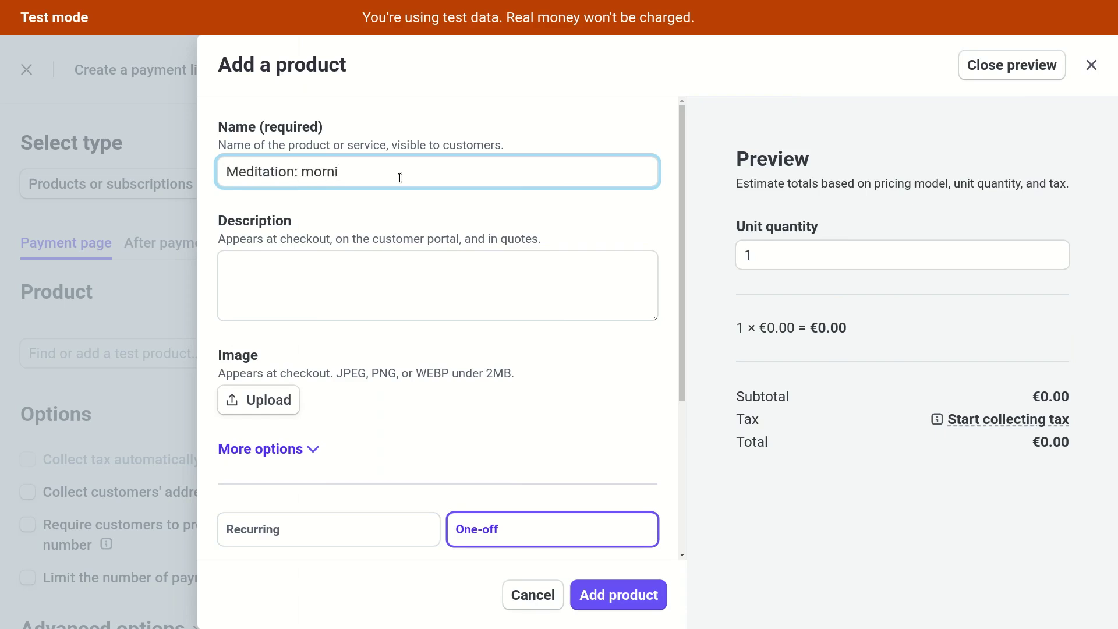
type("ng routine (PDF)")
left_click(364, 274)
type("Test description")
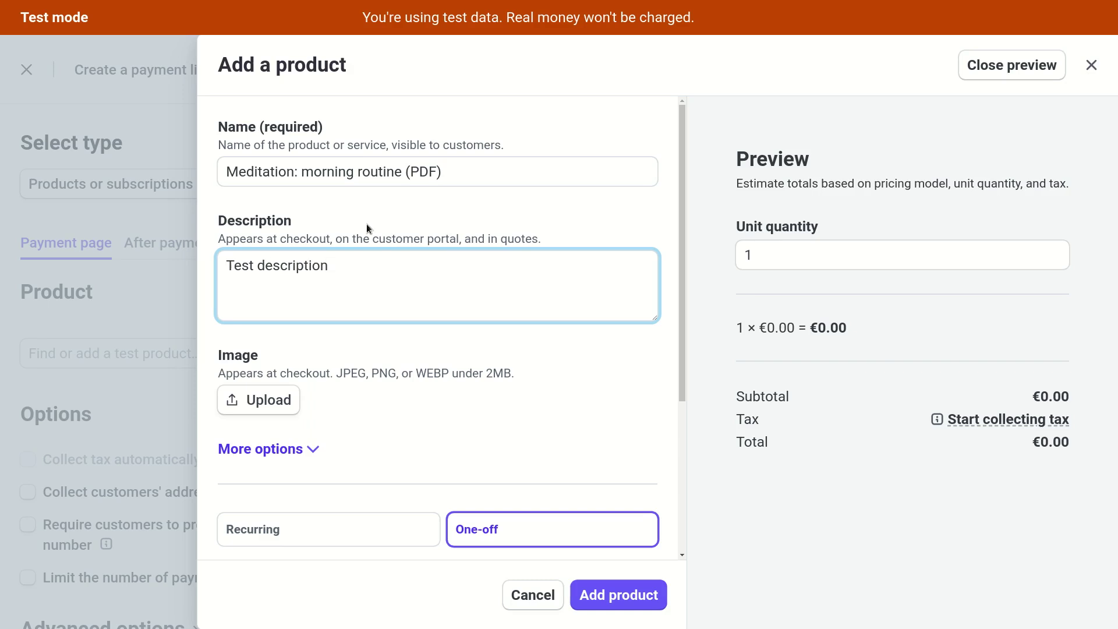
left_click(228, 171)
left_click(358, 270)
left_click(282, 398)
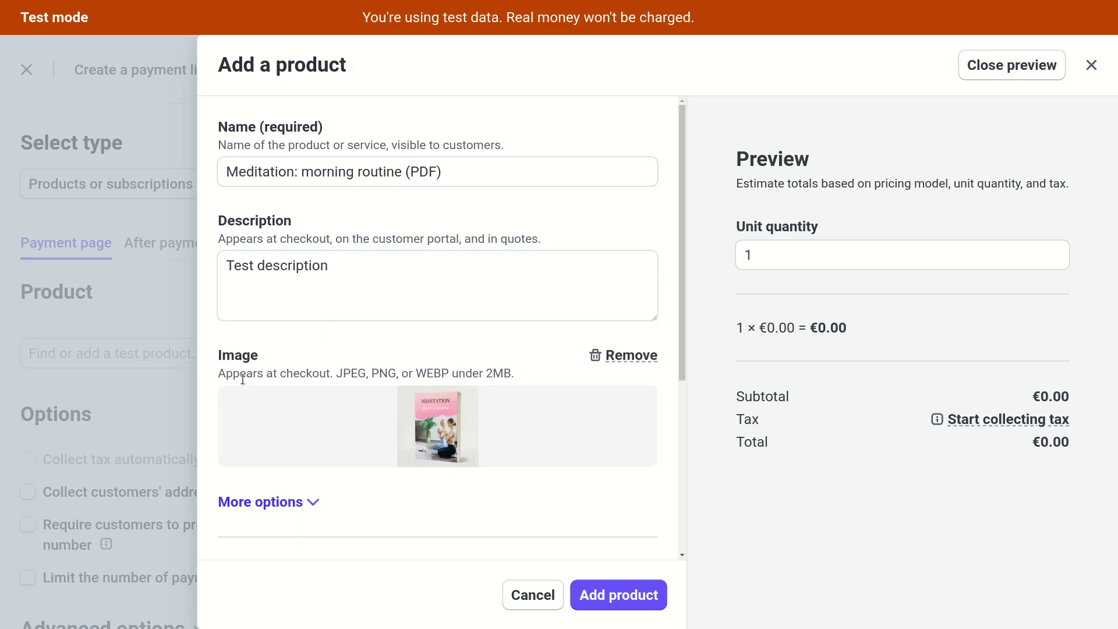
scroll(493, 350, "down", 3)
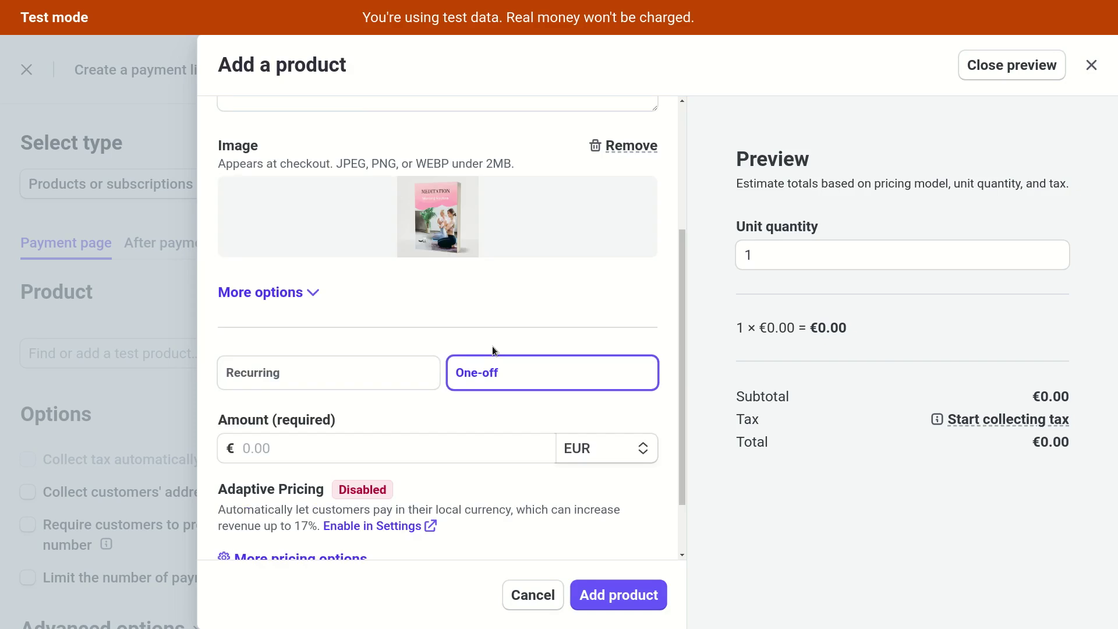
Price the product at 6.99 USD and add it to the payment link.
left_click(594, 448)
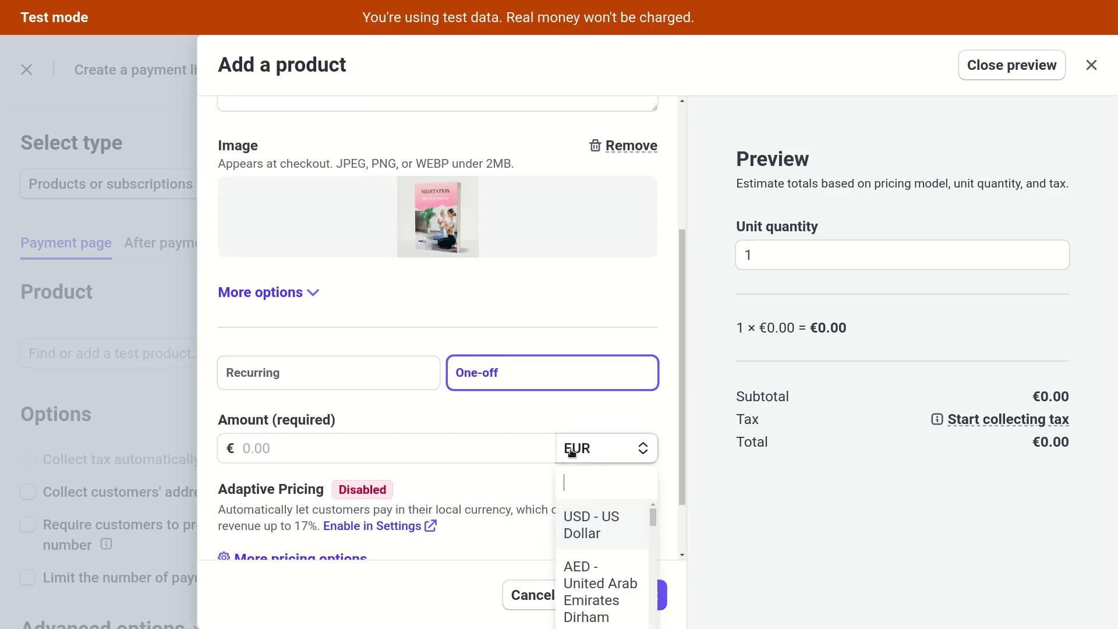
left_click(588, 532)
left_click(405, 440)
type("6.99")
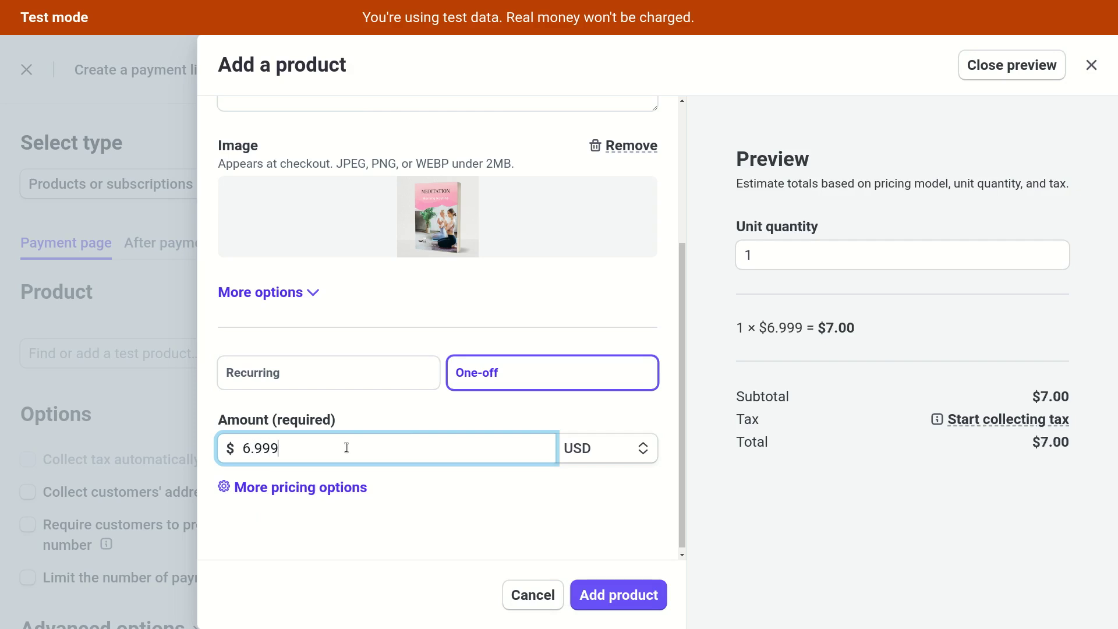
key("ctrl+a")
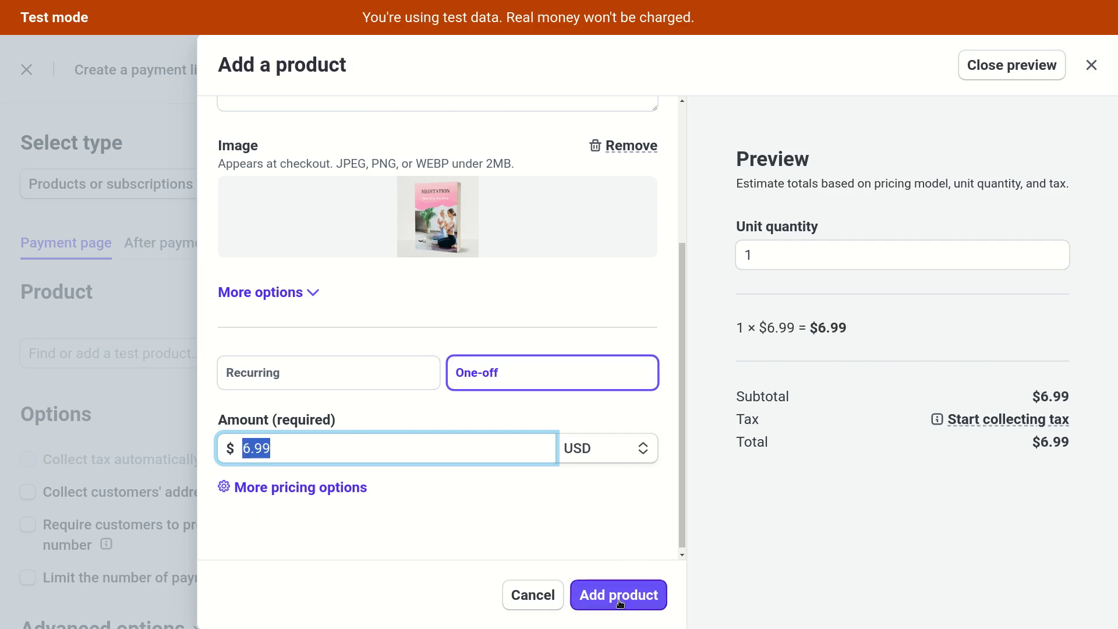
left_click(620, 600)
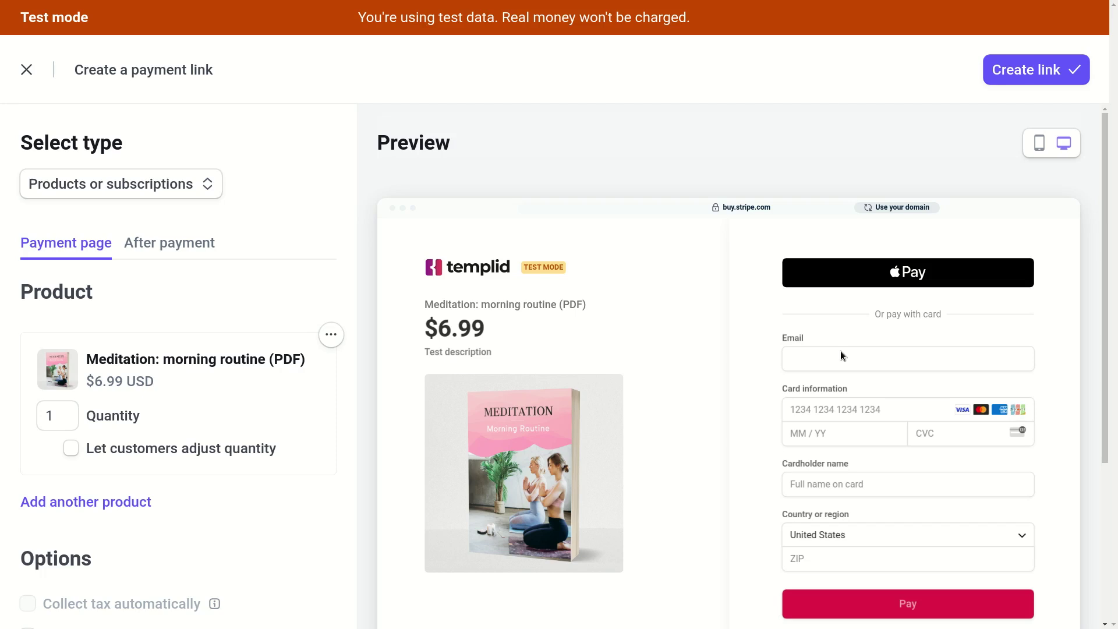
Check the mobile checkout preview, then create the $6.99 payment link.
left_click(1037, 145)
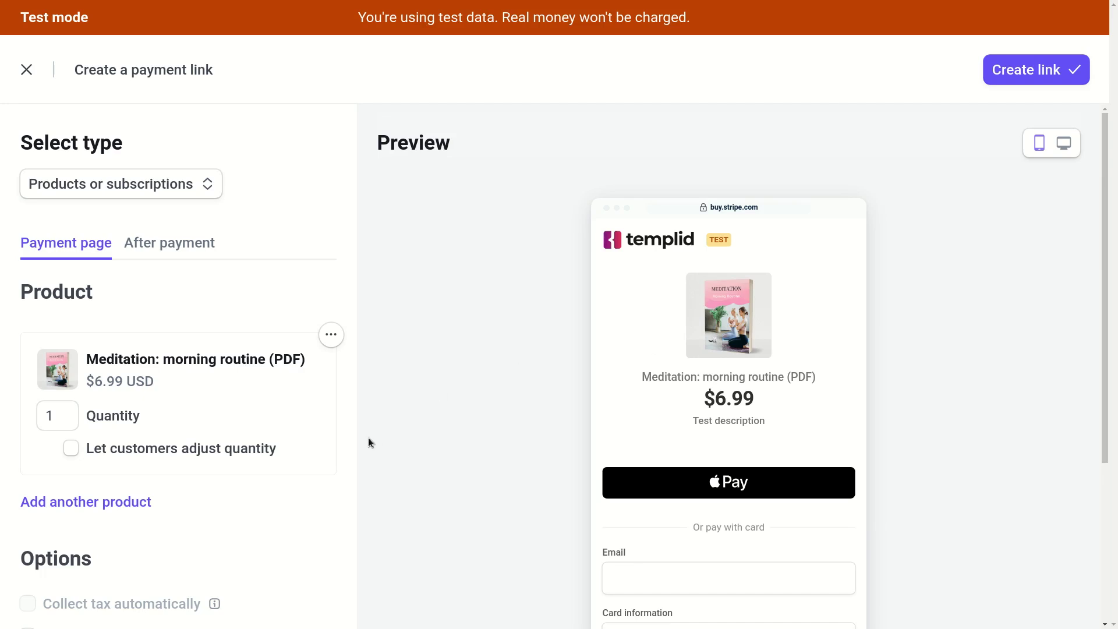
scroll(399, 382, "down", 4)
scroll(354, 380, "up", 4)
left_click(1016, 76)
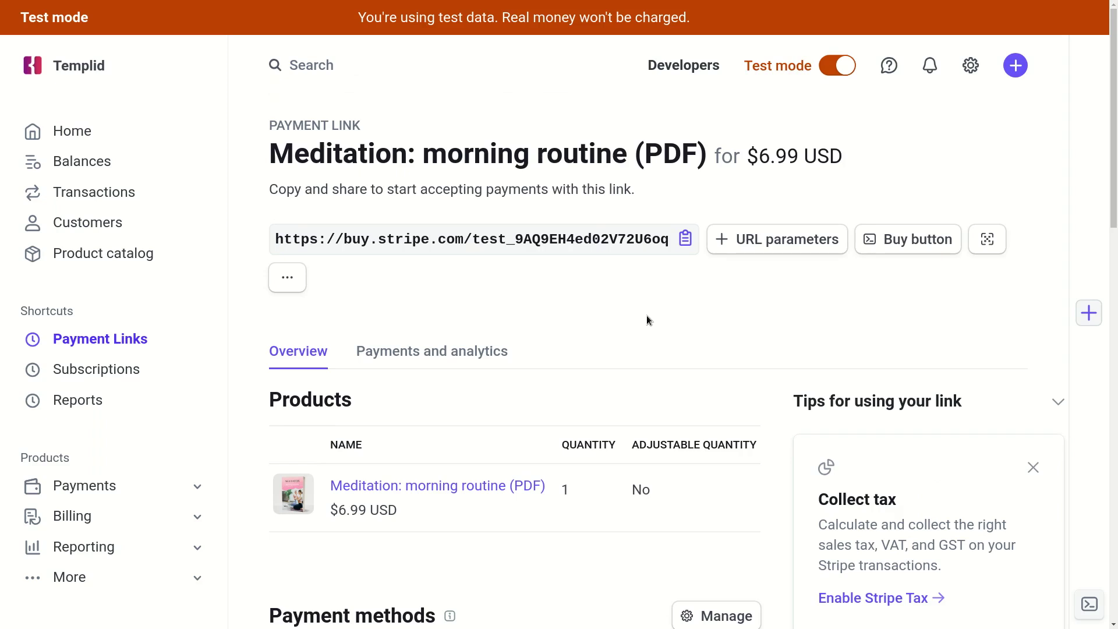
Scroll down to the link's Metadata section and begin editing its metadata.
scroll(647, 317, "down", 13)
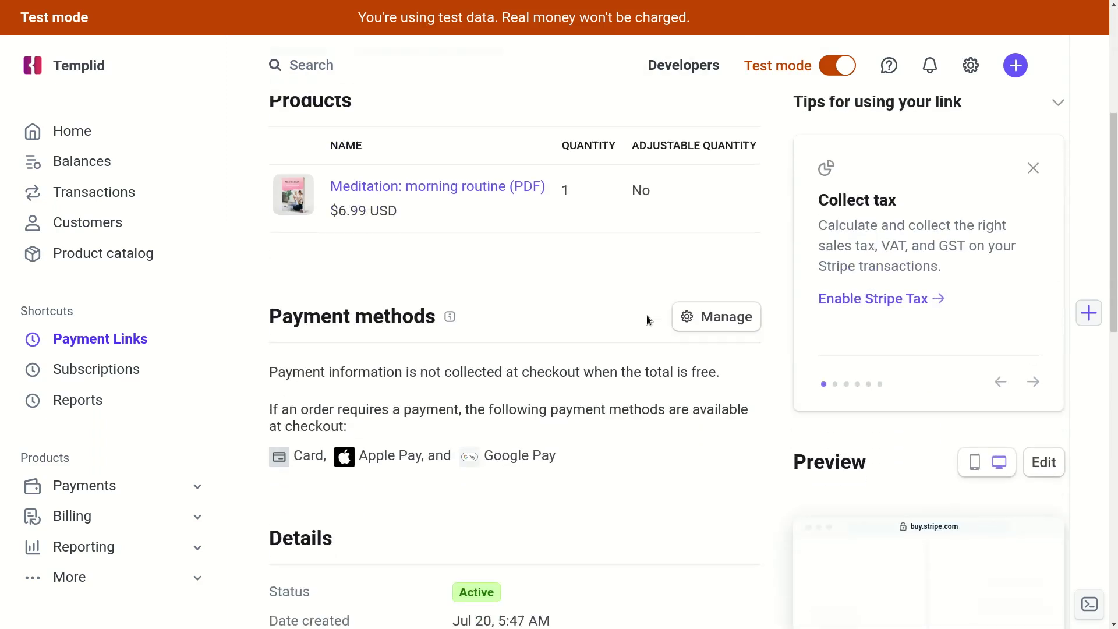
scroll(646, 317, "down", 5)
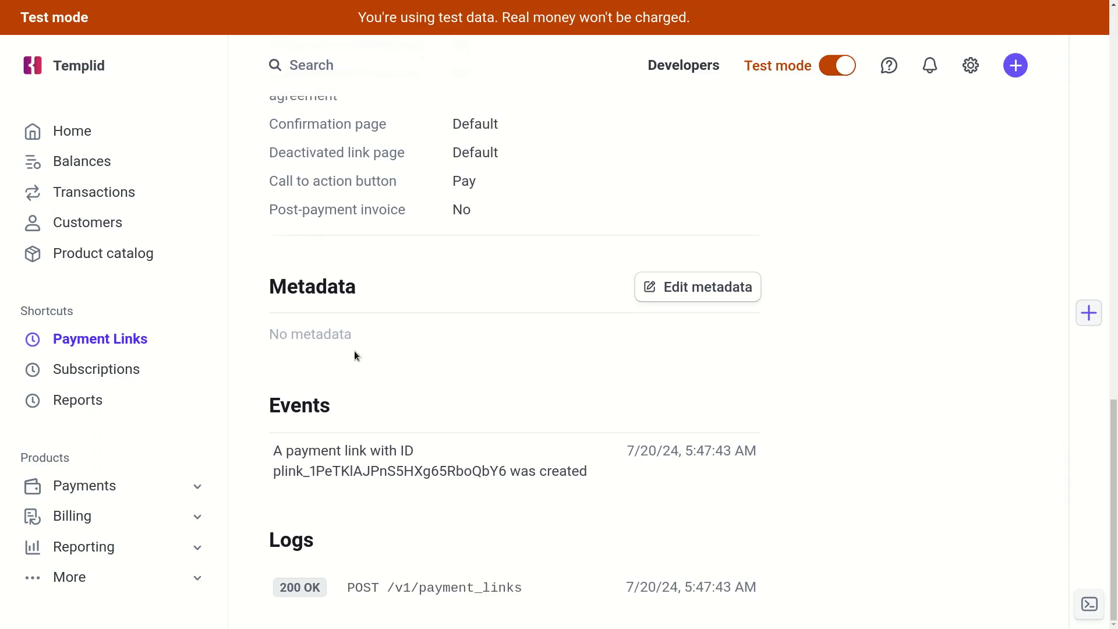
left_click(332, 349)
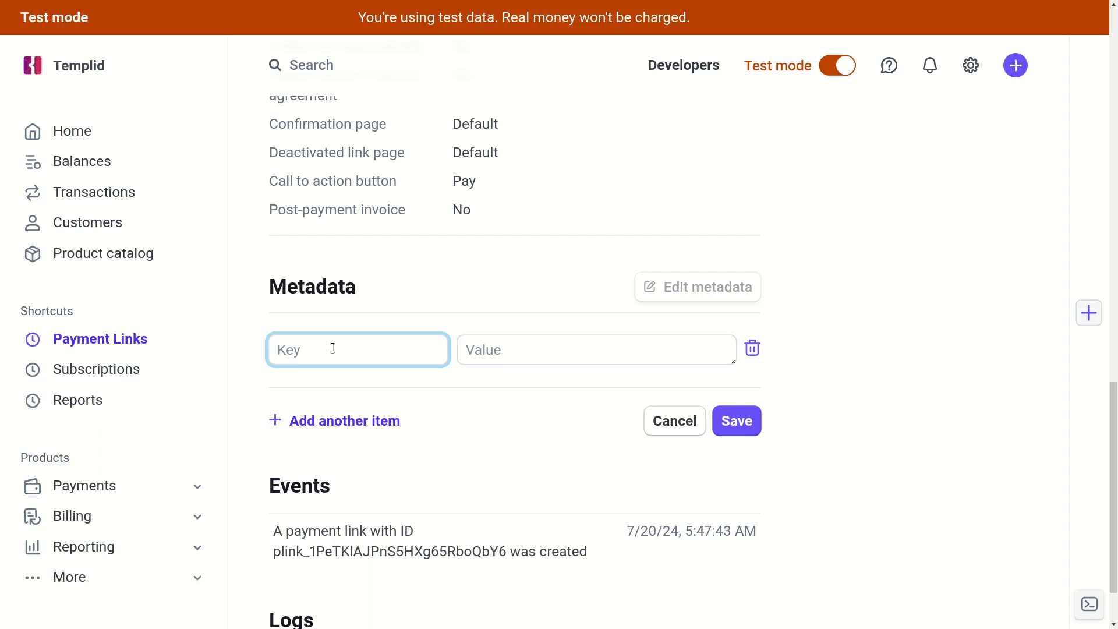
Save metadata key product_id with value meditation_book_1 on the payment link.
left_click(421, 289)
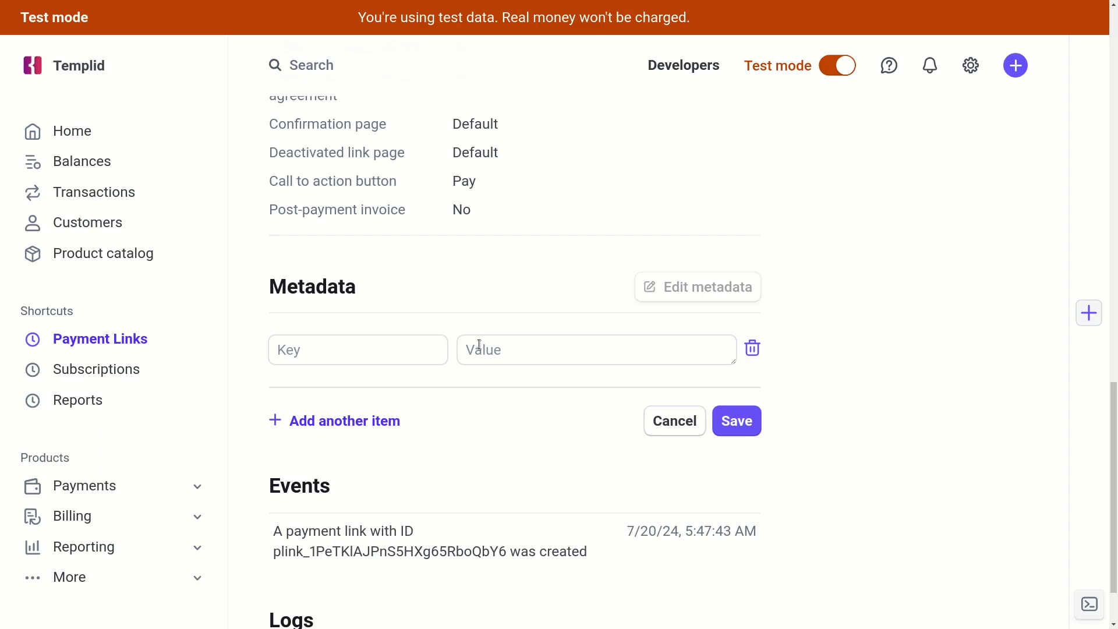
left_click(373, 346)
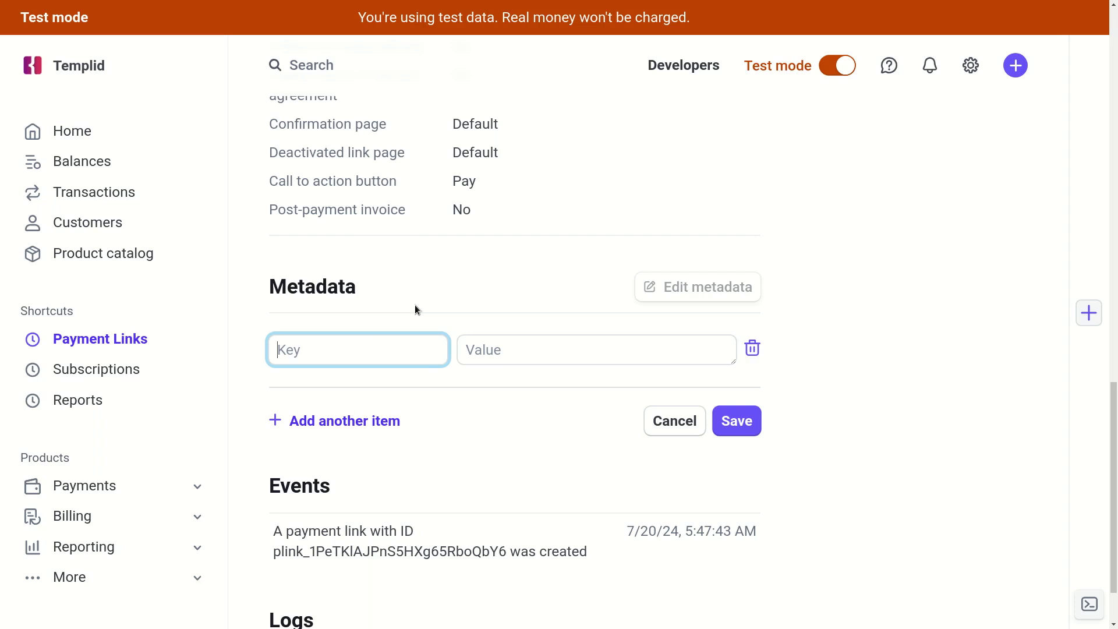
type("product_id")
left_click(512, 360)
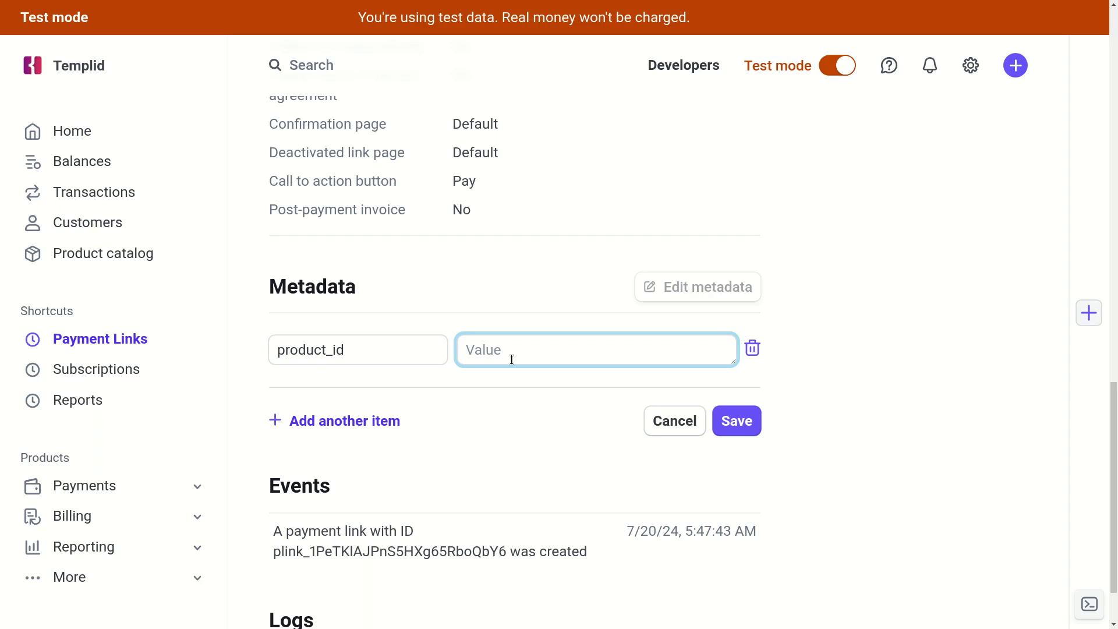
type("meditation_book_1")
left_click(737, 420)
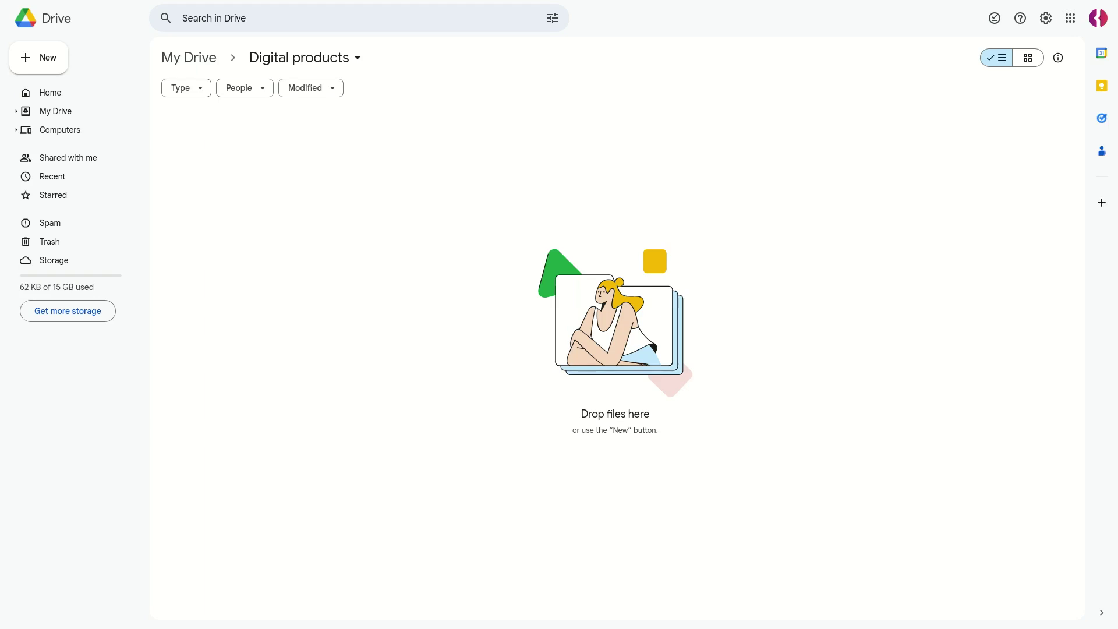
Upload Meditation_morning_routine.pdf into Digital products and switch the folder to grid view.
left_click_drag(1106, 419, 396, 203)
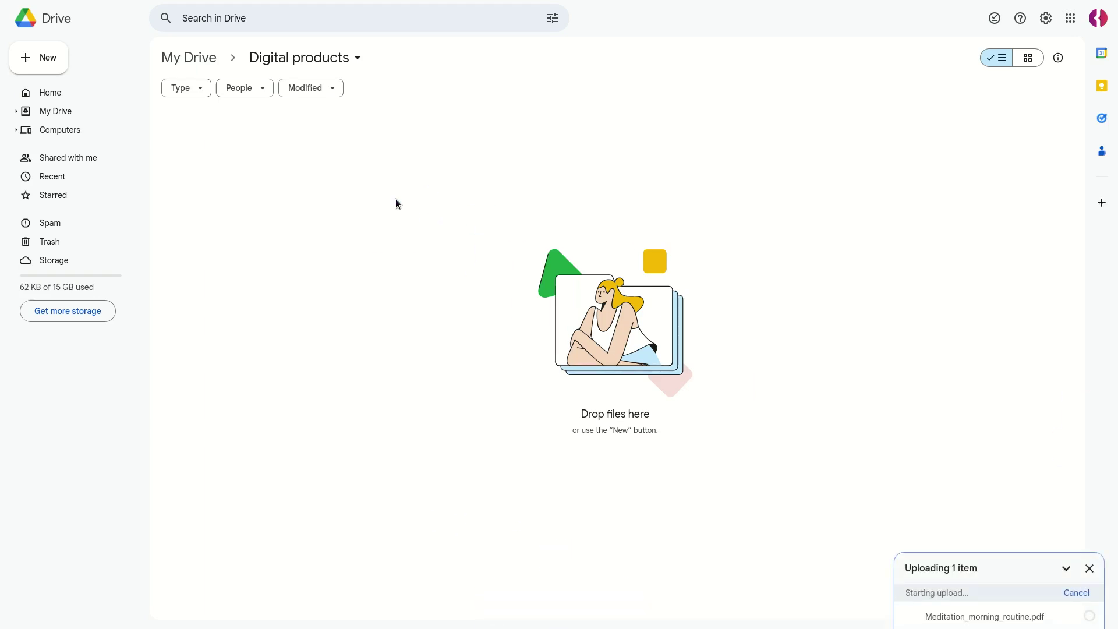
left_click(45, 58)
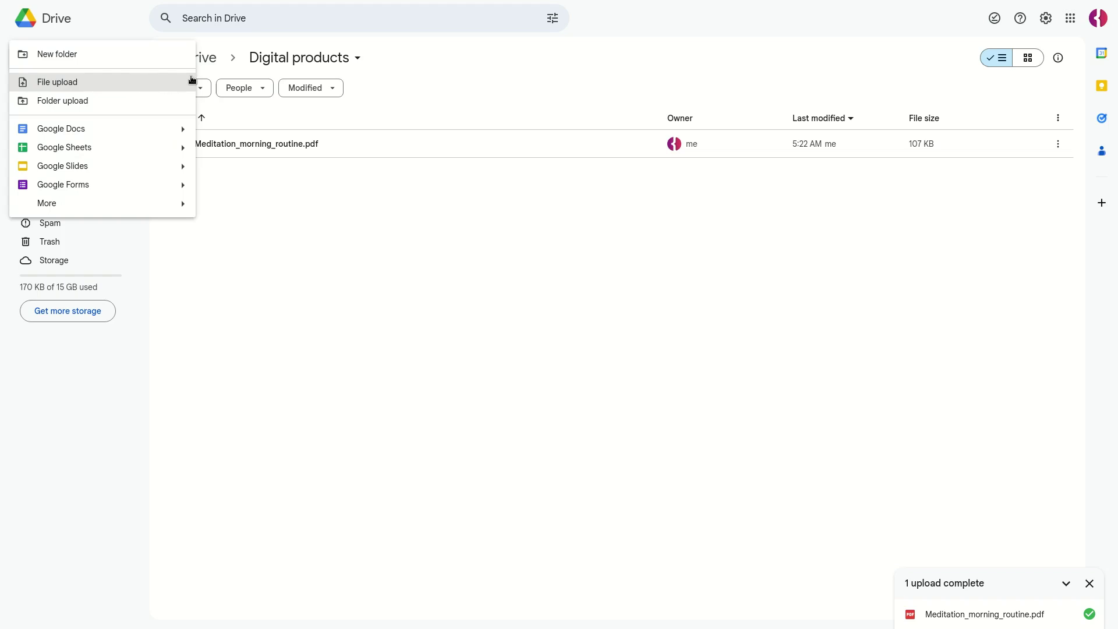
left_click(326, 206)
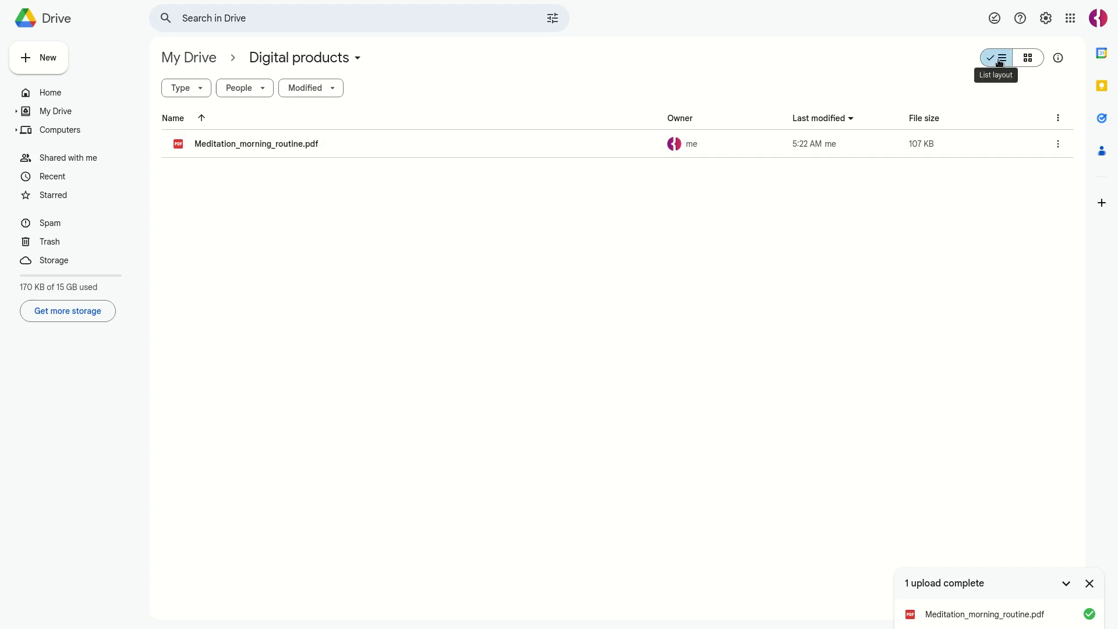
left_click(1026, 58)
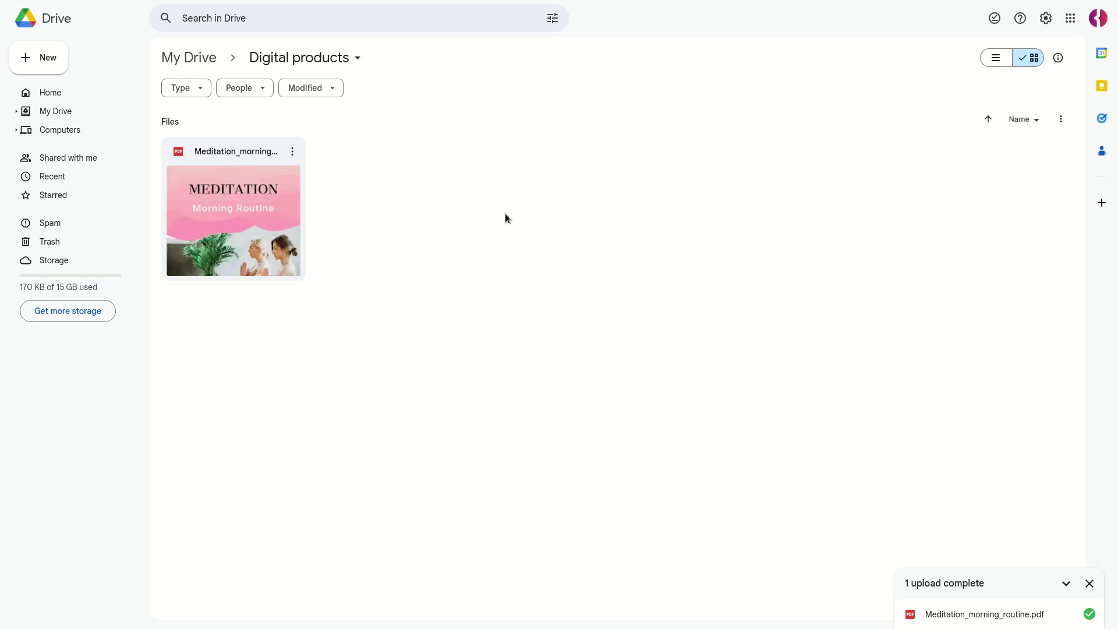
Make Meditation_morning_routine.pdf viewable by anyone with the link and copy that link.
right_click(262, 226)
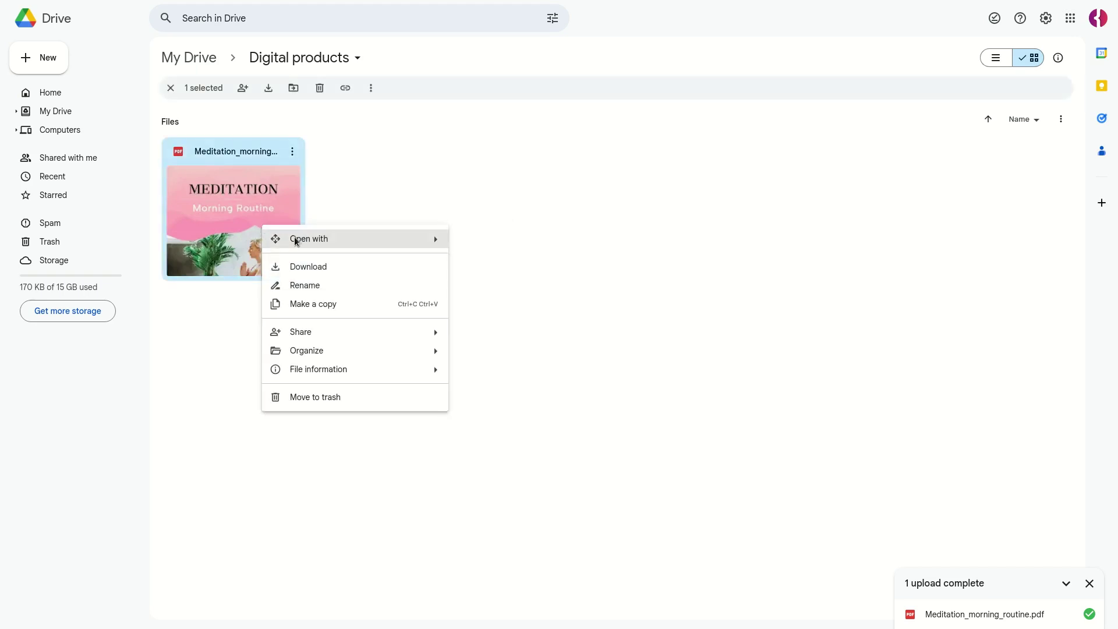
mouse_move(341, 332)
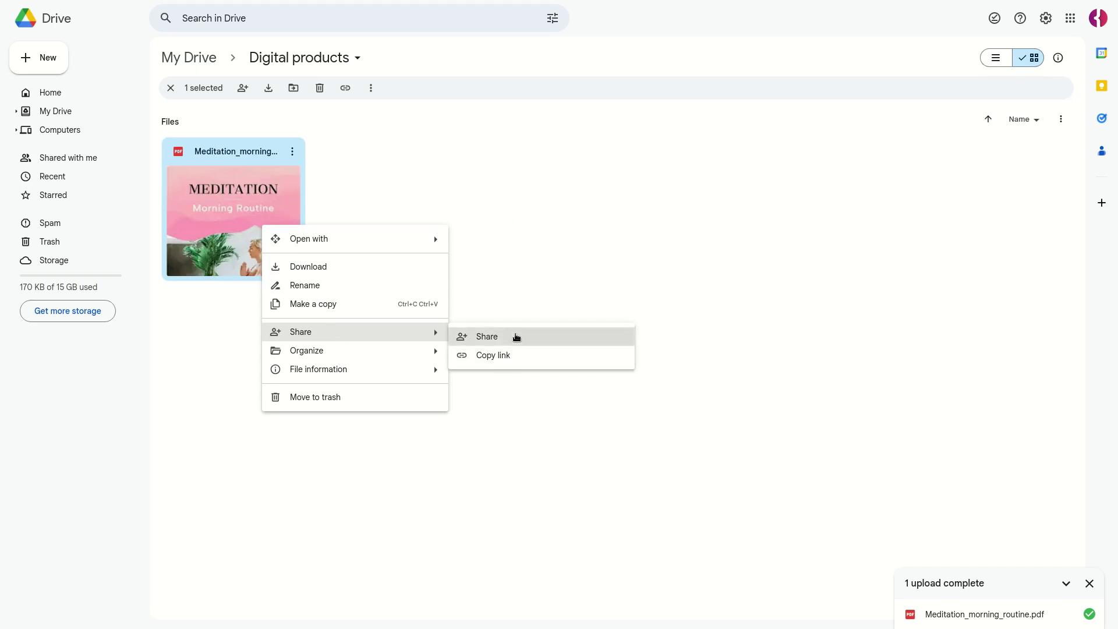
left_click(513, 337)
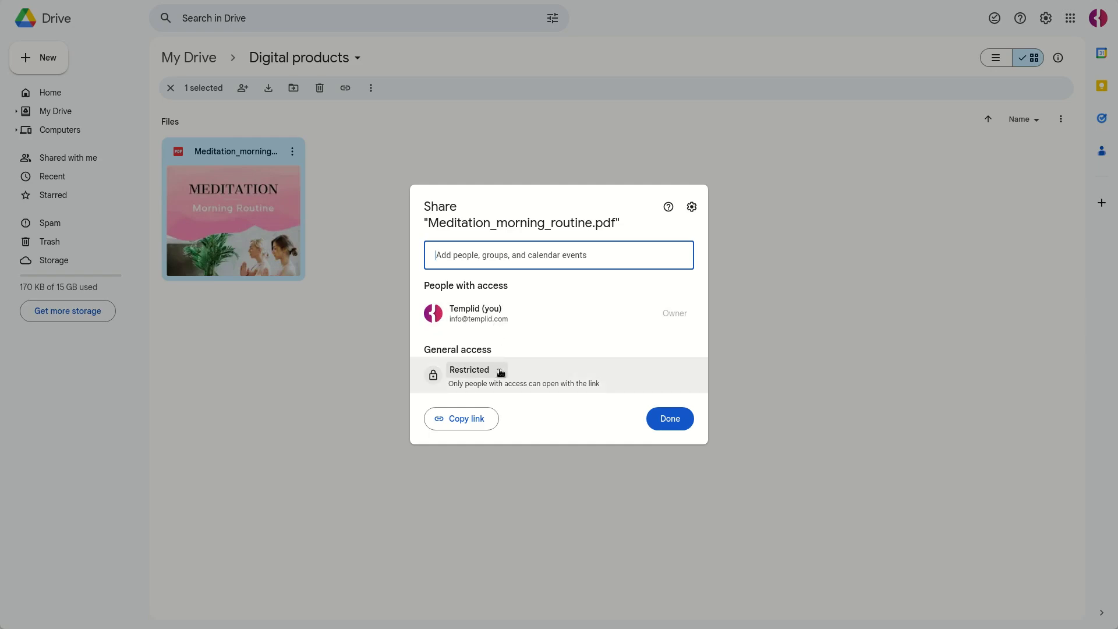
left_click(500, 373)
left_click(520, 435)
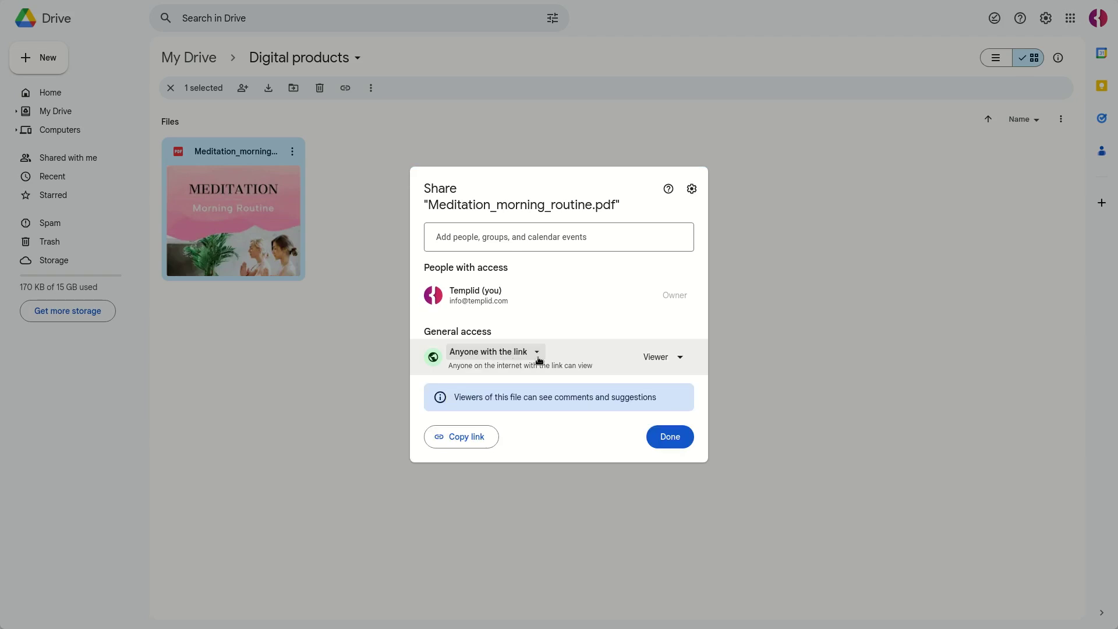
left_click(469, 444)
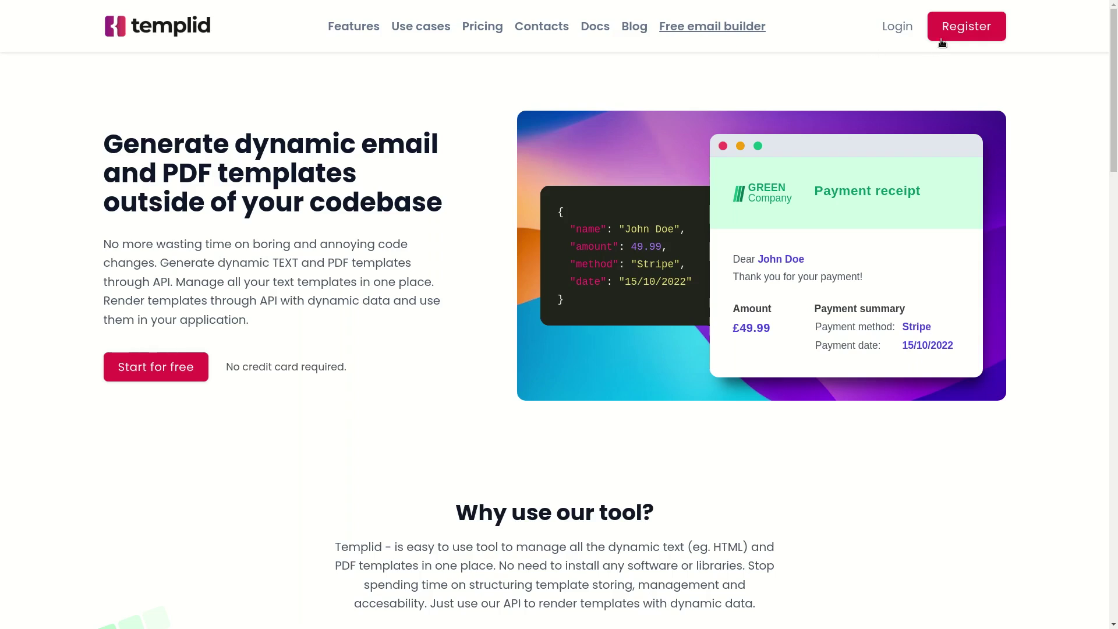
Begin registering a new Templid account from the homepage.
left_click(947, 38)
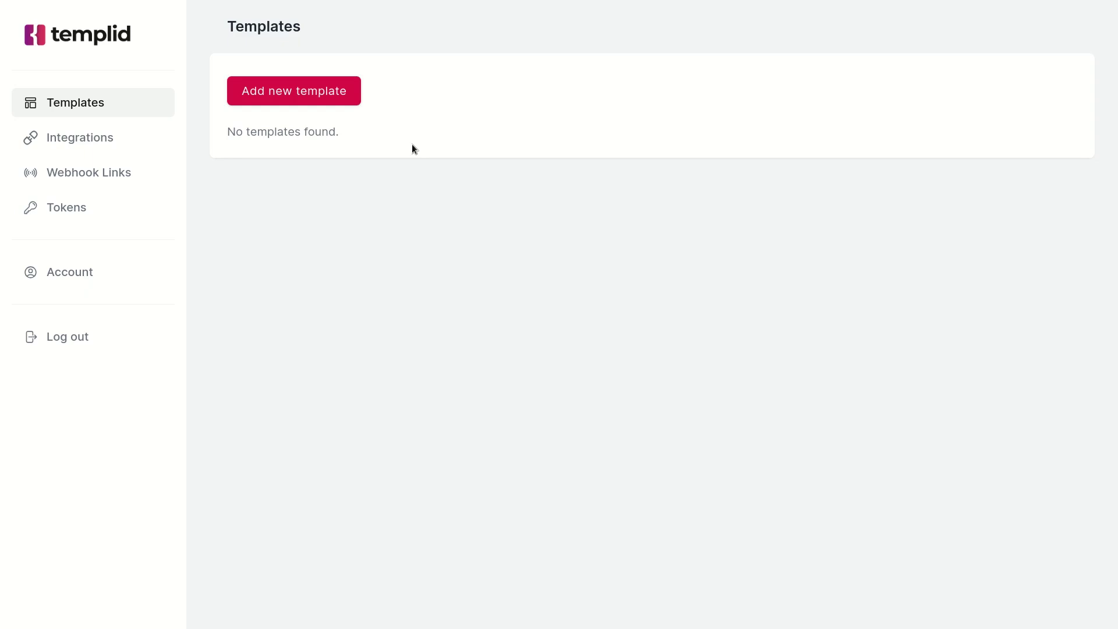
Start an email template built from pre-built components and focus its name field.
left_click(263, 100)
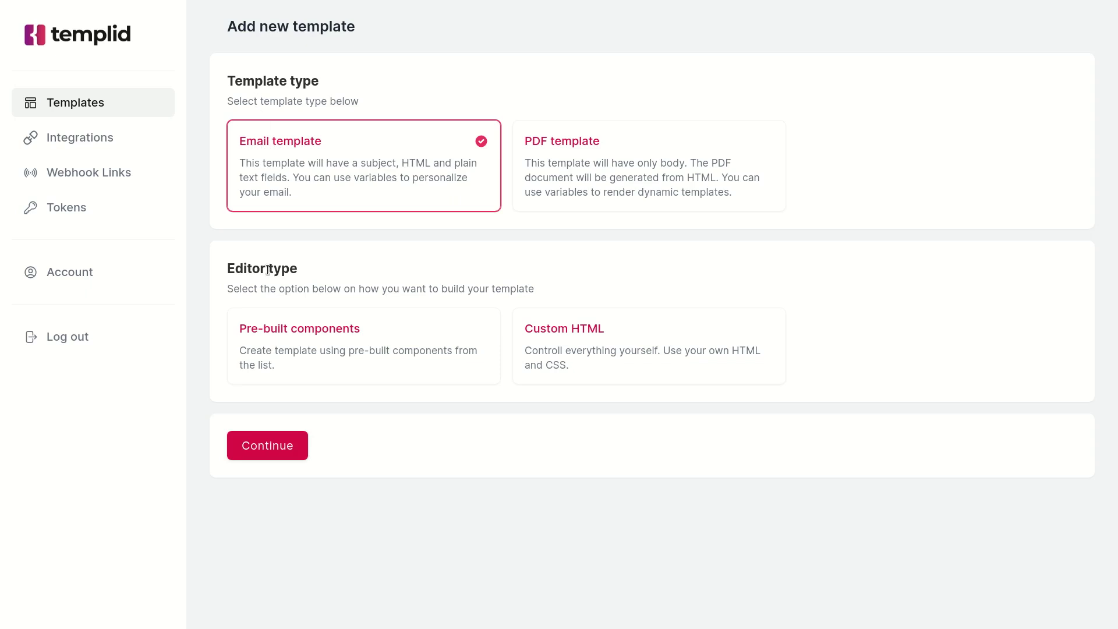
left_click(292, 341)
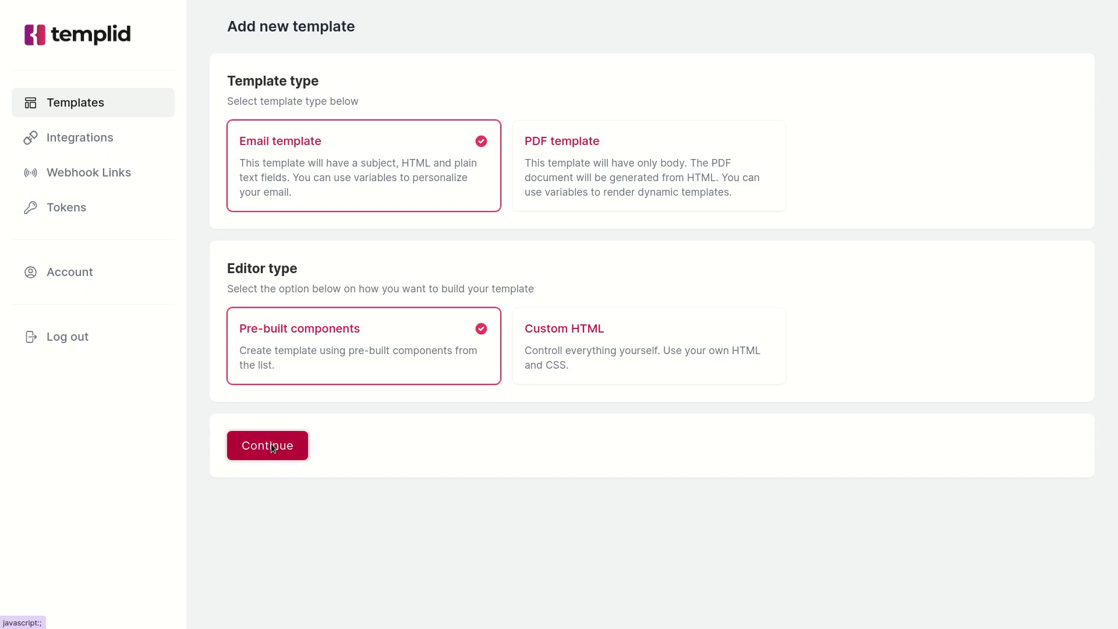
left_click(269, 448)
left_click(279, 120)
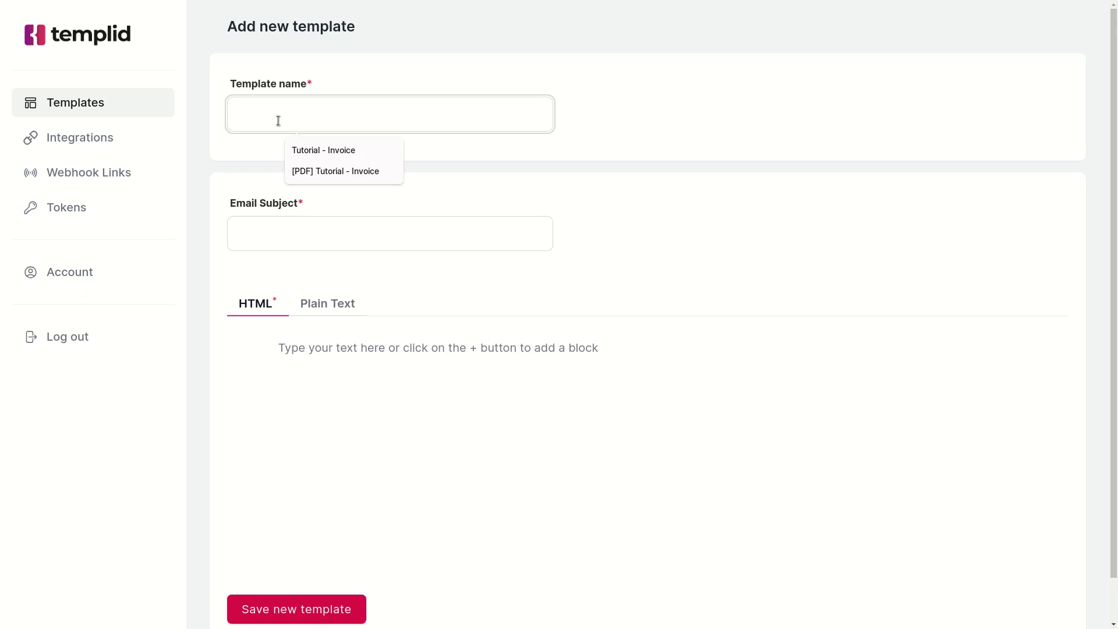
Name the template 'Meditation book 1' and enter the ebook PDF copy subject line.
type("Meditation book 1")
left_click(346, 214)
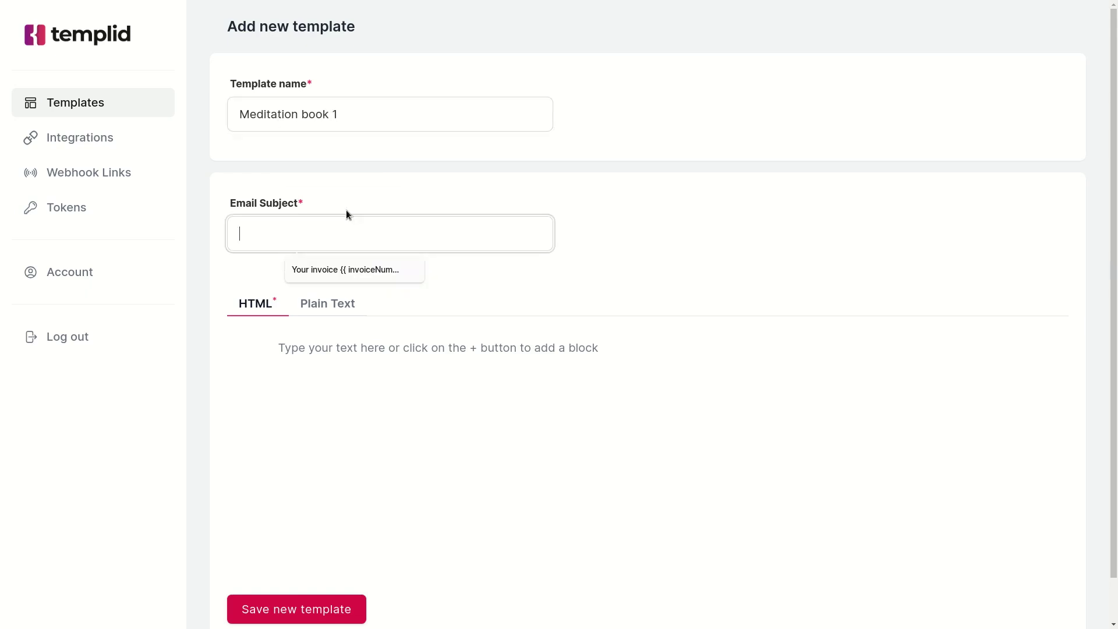
type("You ")
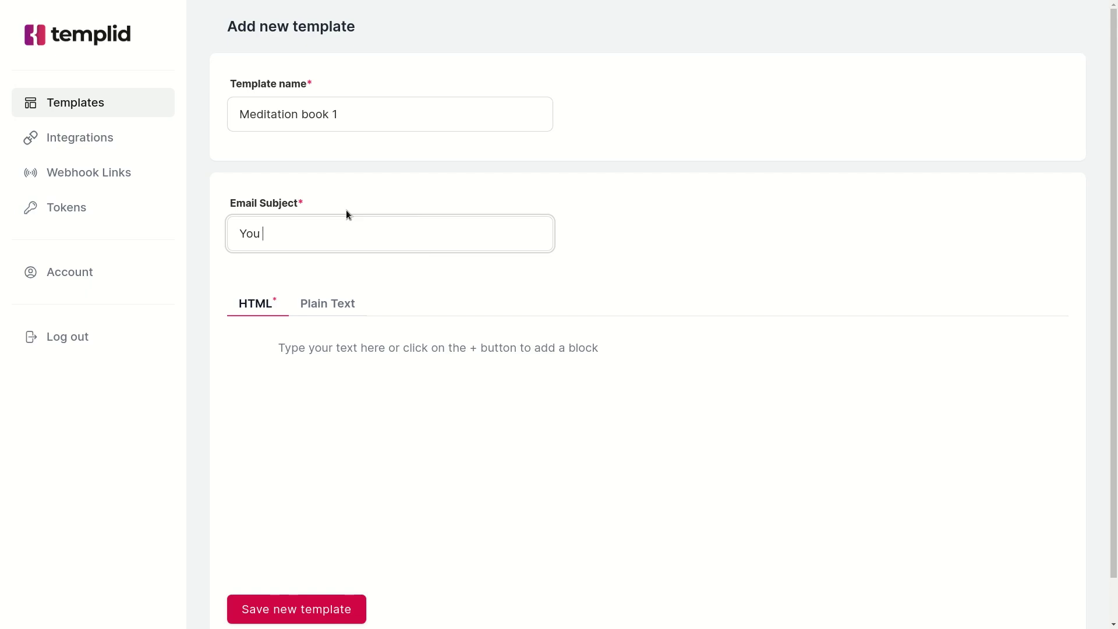
type("ebook PDF cop")
Write the body lines 'Hello,', 'Thank you for your purchase.' and 'Below you'll find the link to the product:'.
left_click(294, 350)
type("Hello,")
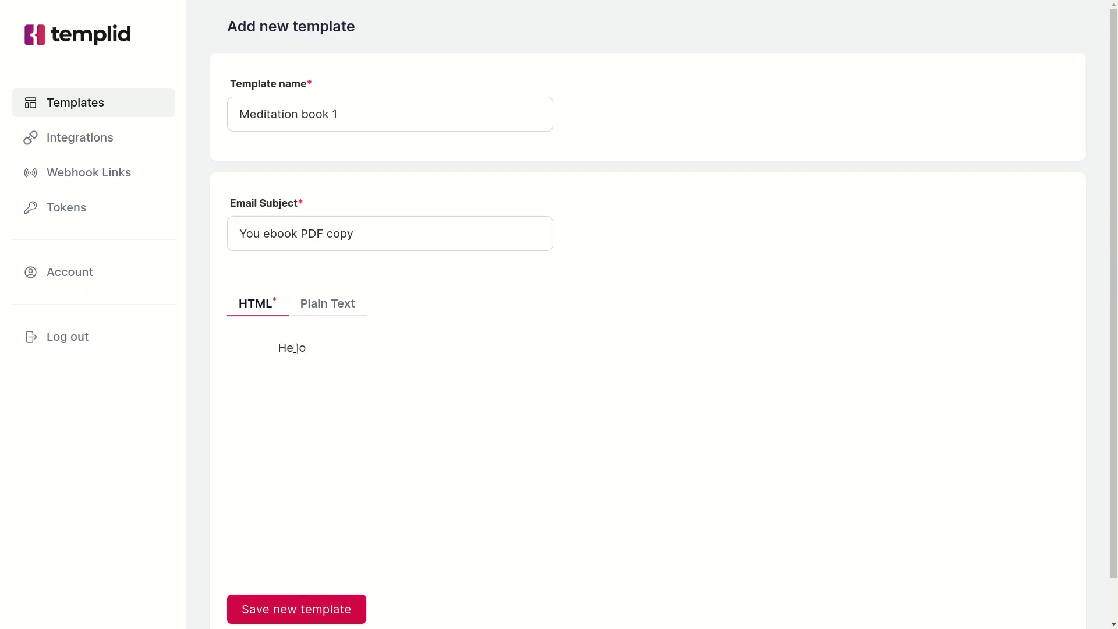
key("Return")
type("Thank you for your purchase.")
key("Return")
type("Below you'll find the link to the product:")
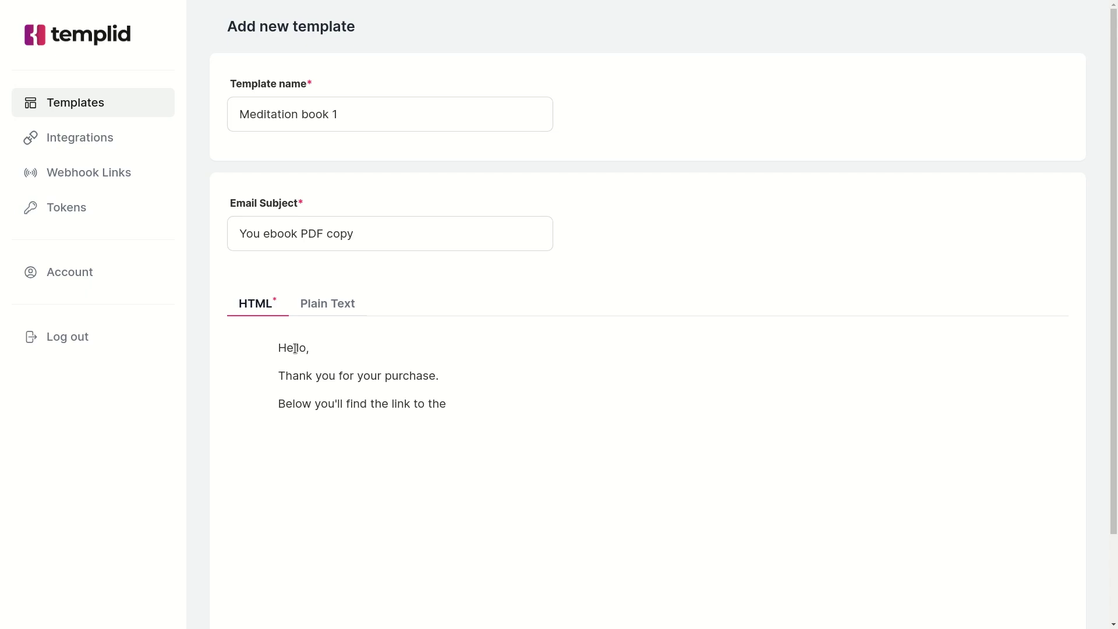
key("Return")
Insert a button labelled 'Download' linked to the Drive sharing URL of the ebook.
left_click(228, 433)
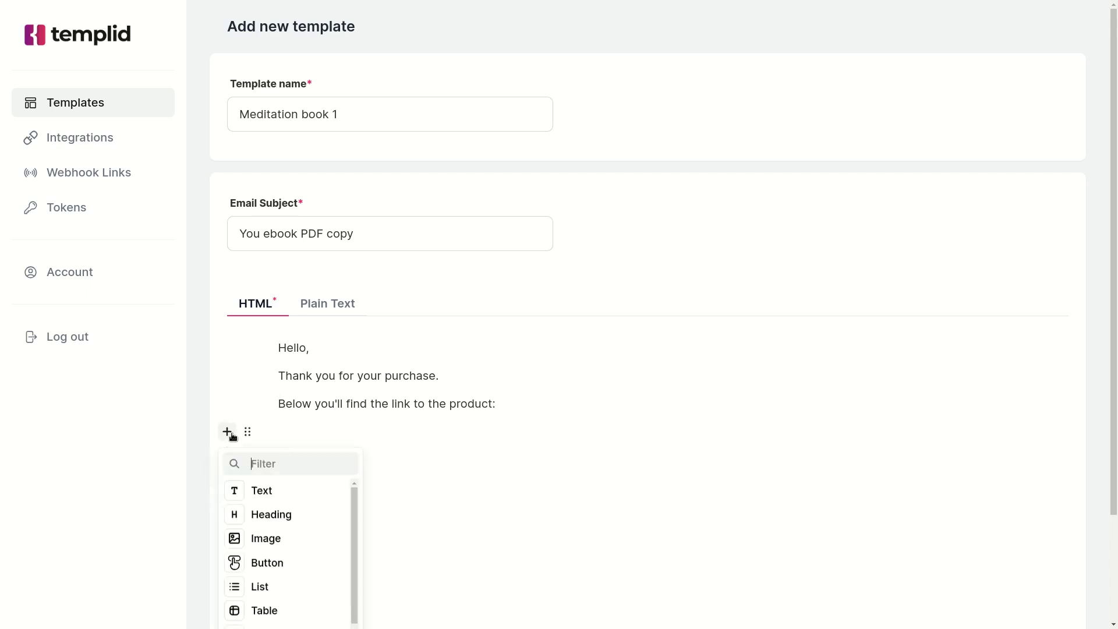
left_click(278, 563)
triple_click(318, 447)
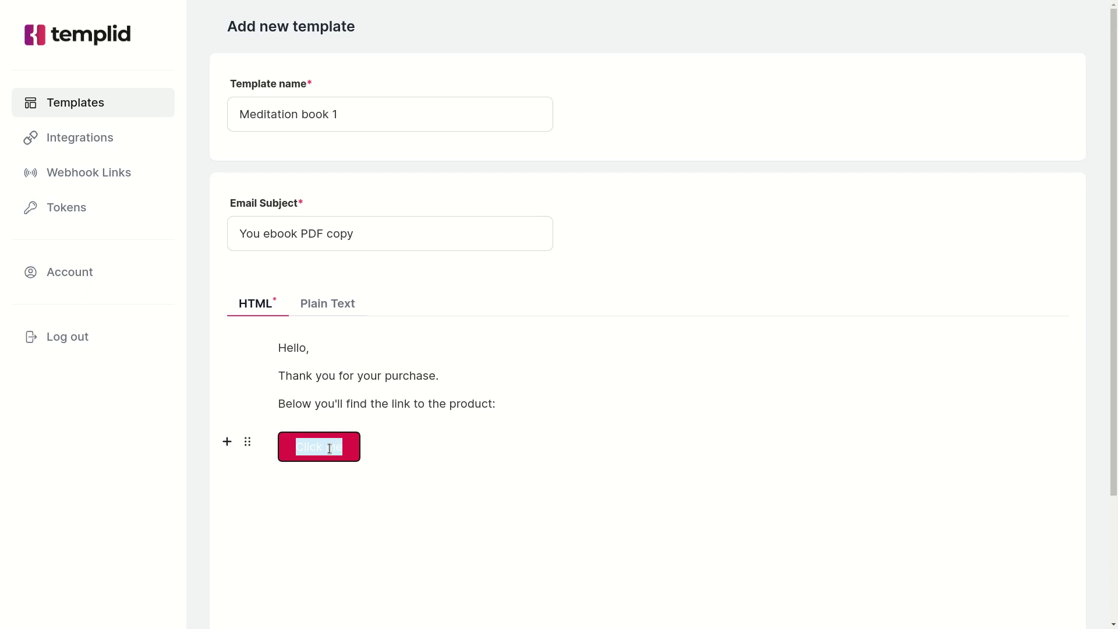
type("Down")
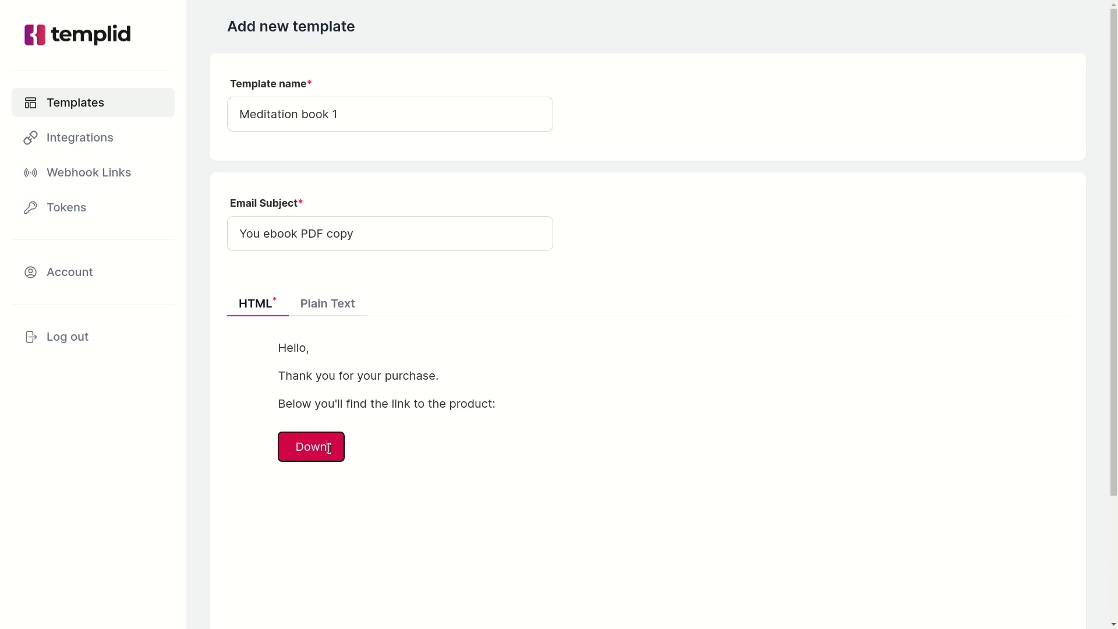
type("load")
mouse_move(267, 449)
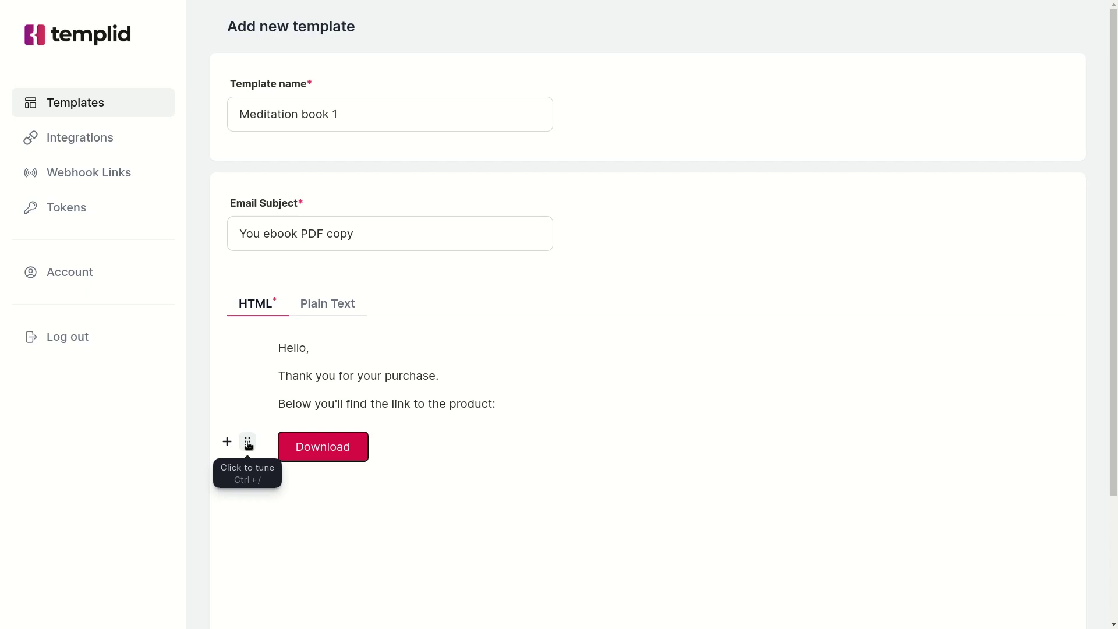
left_click(248, 442)
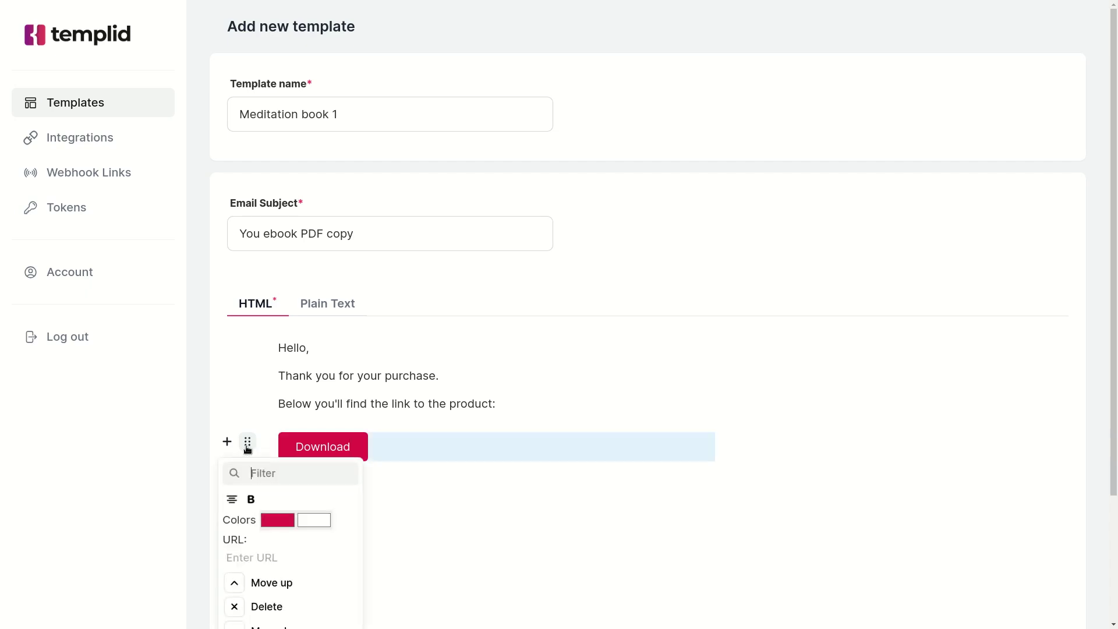
left_click(238, 559)
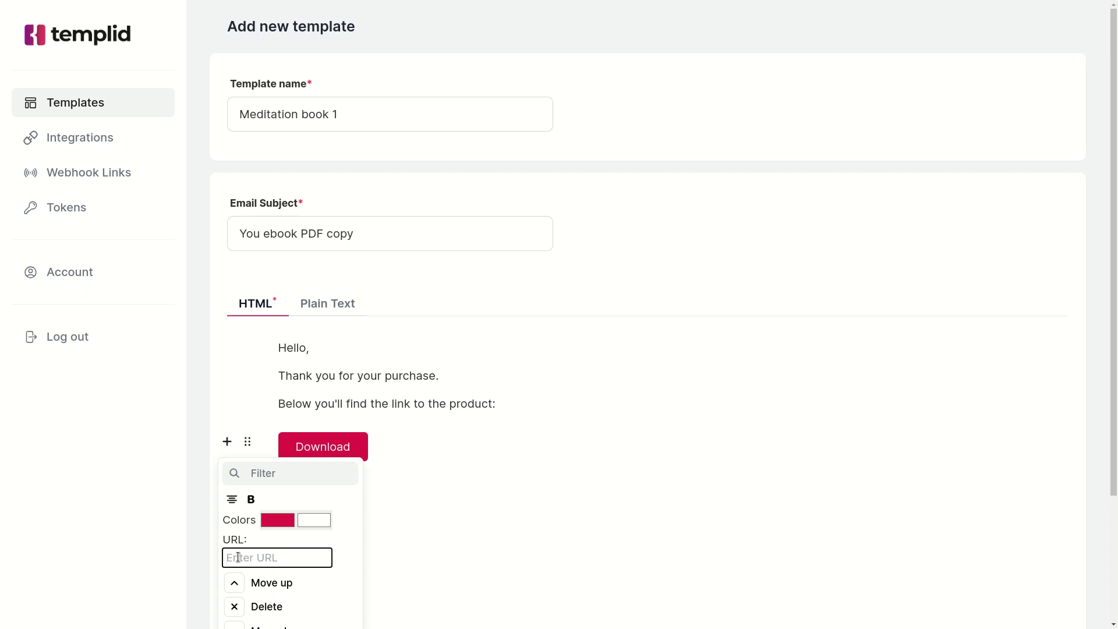
key("ctrl+v")
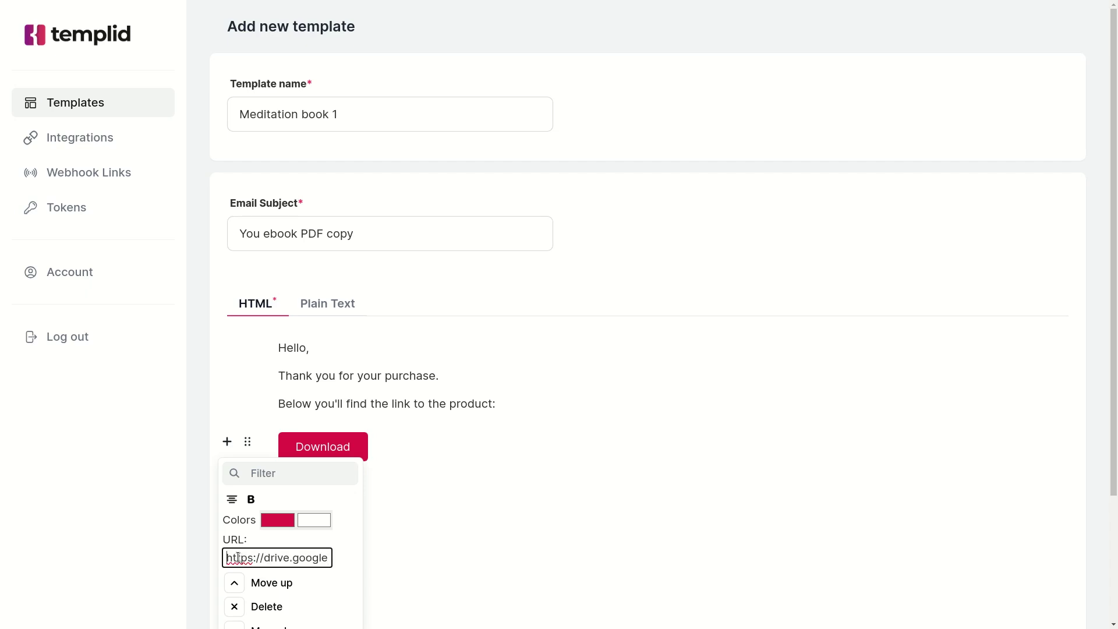
Add the closing line 'If you have any question, please contact us by replying to this email.' and save.
scroll(408, 419, "down", 1)
left_click(408, 419)
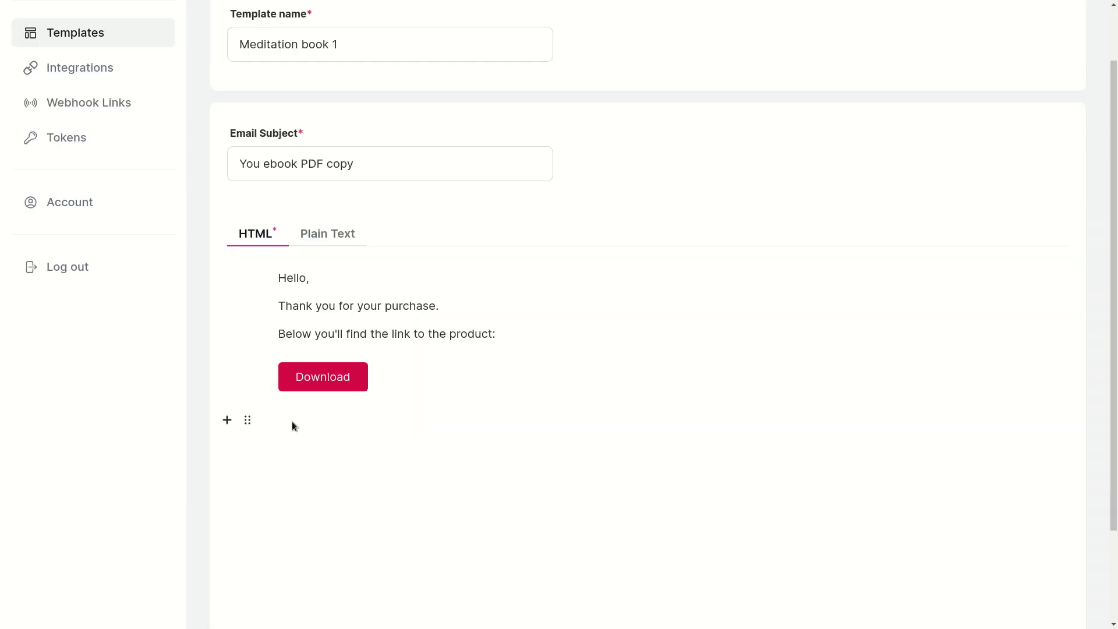
type("If you have any question, please contact us by replie")
key("BackSpace")
type("ying to this email.")
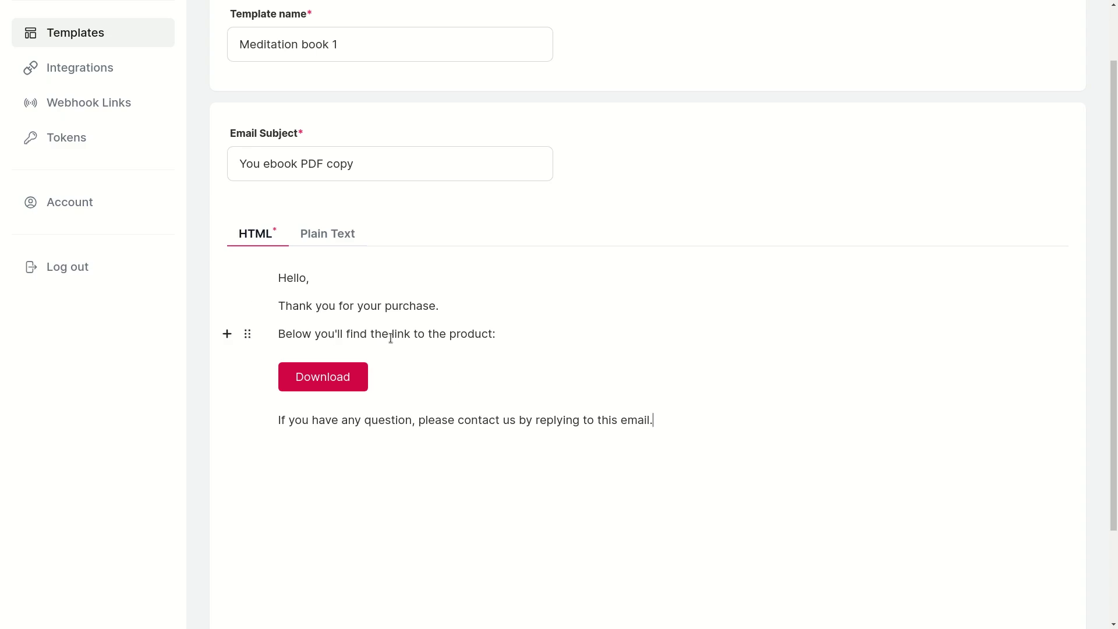
scroll(268, 542, "down", 2)
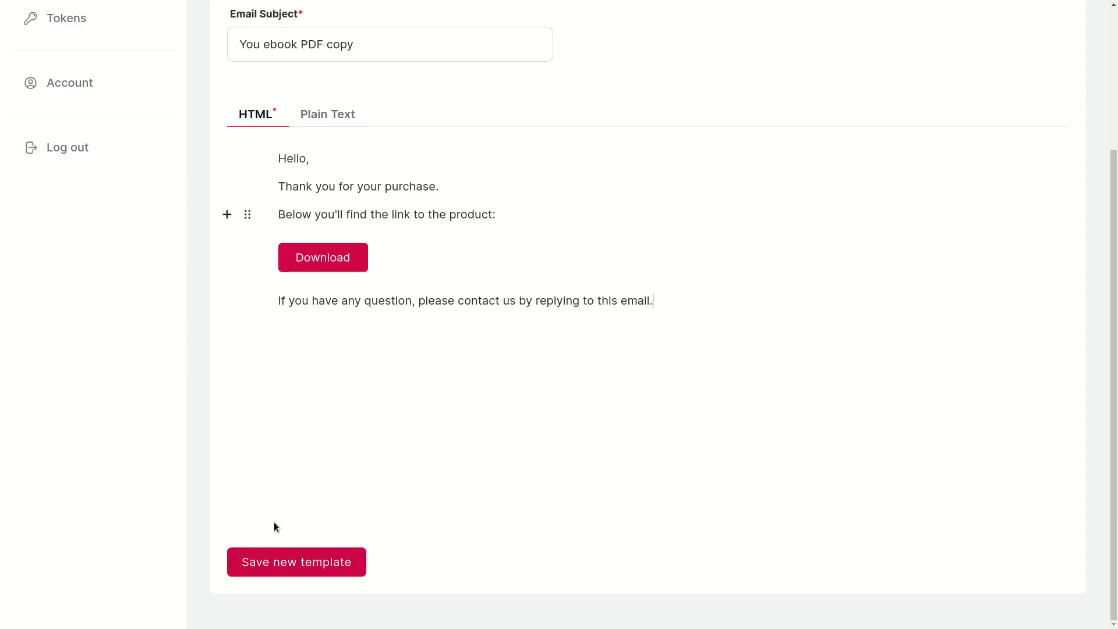
left_click(280, 562)
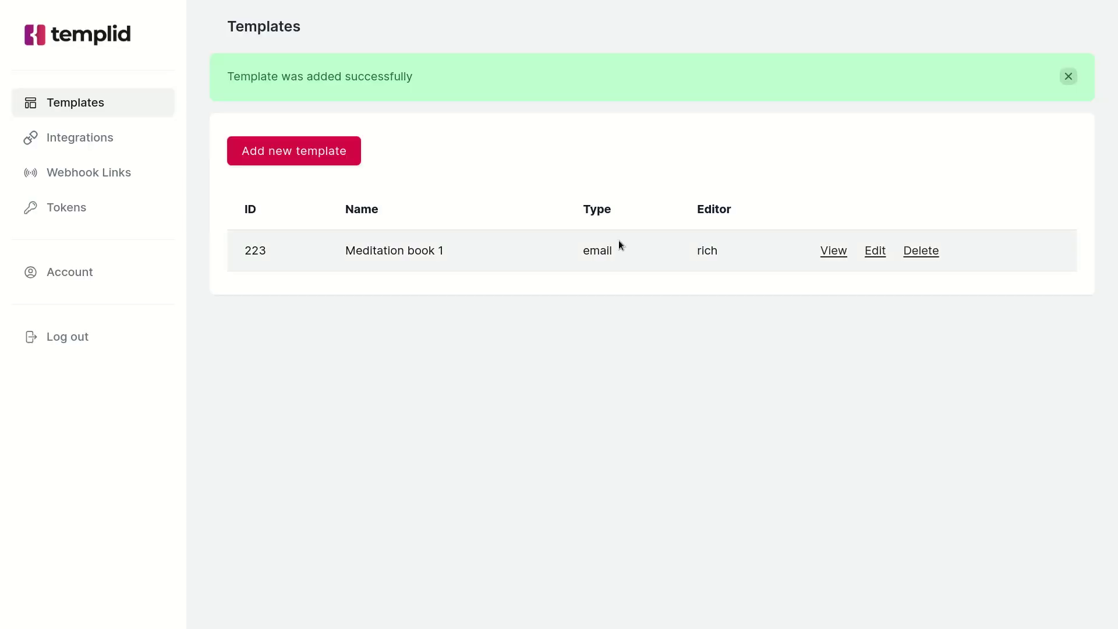
Start a new SMTP integration with host smtp.gmail.com and port 587.
left_click(123, 143)
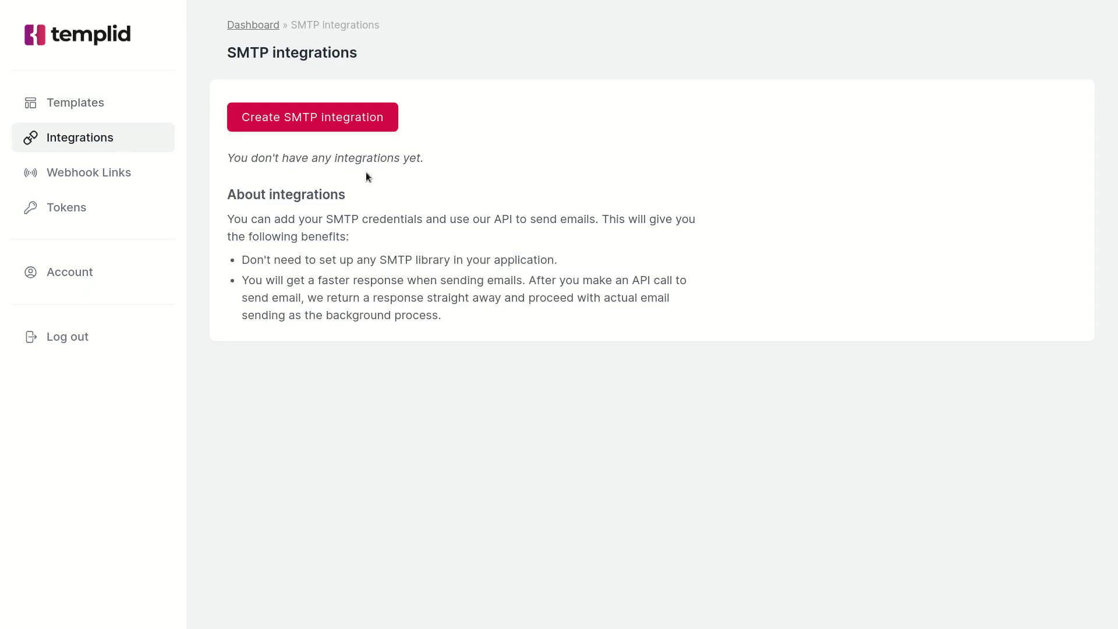
left_click(326, 123)
left_click(389, 137)
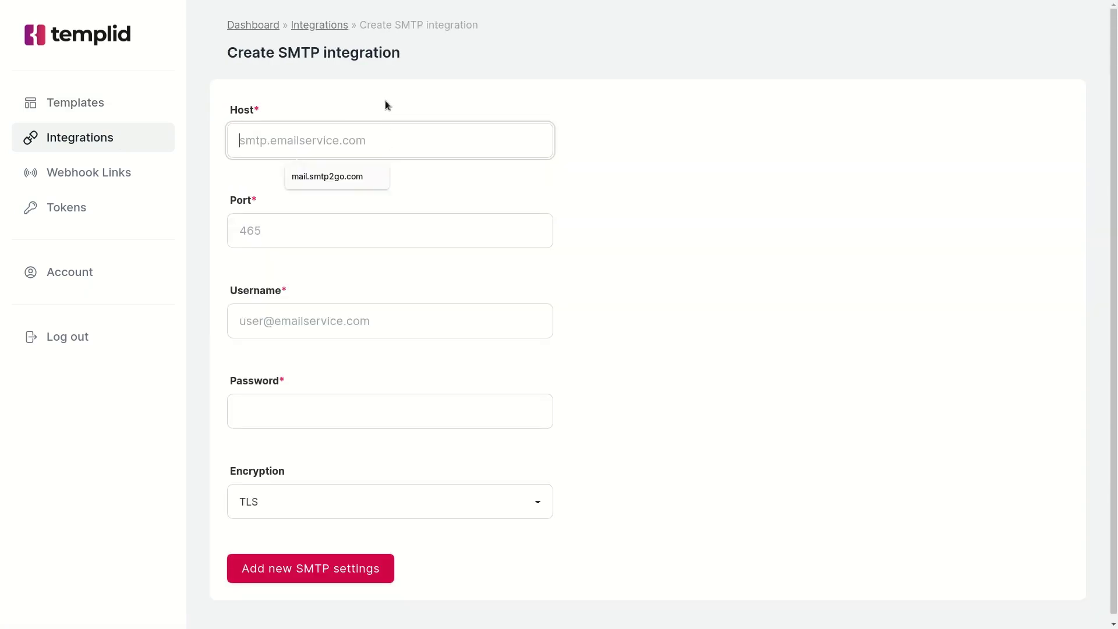
type("smtp.gmail.com")
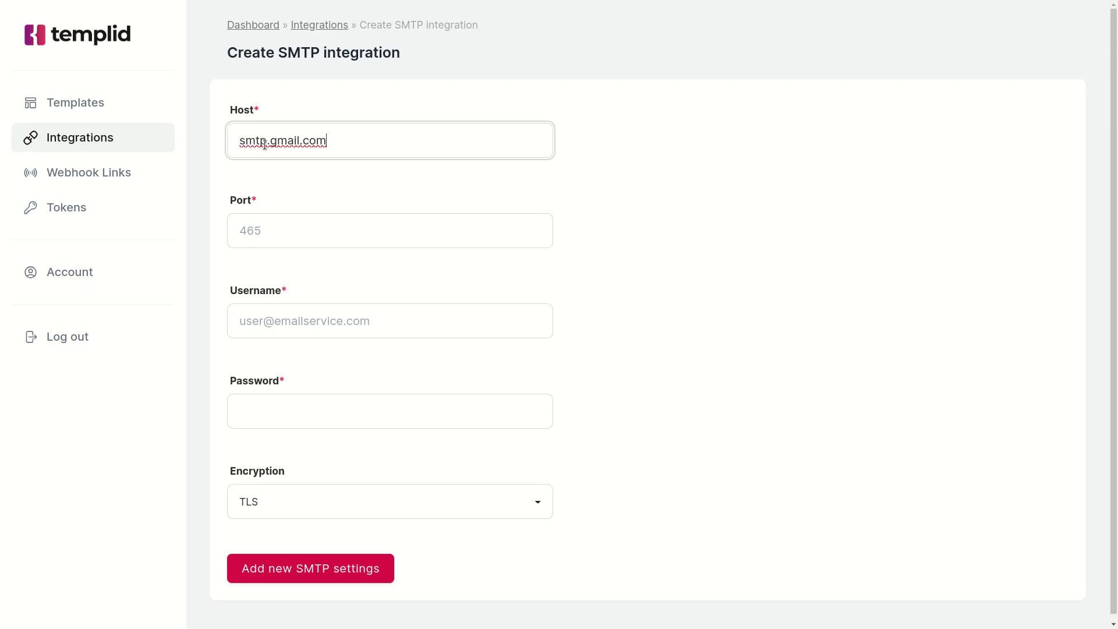
left_click(329, 230)
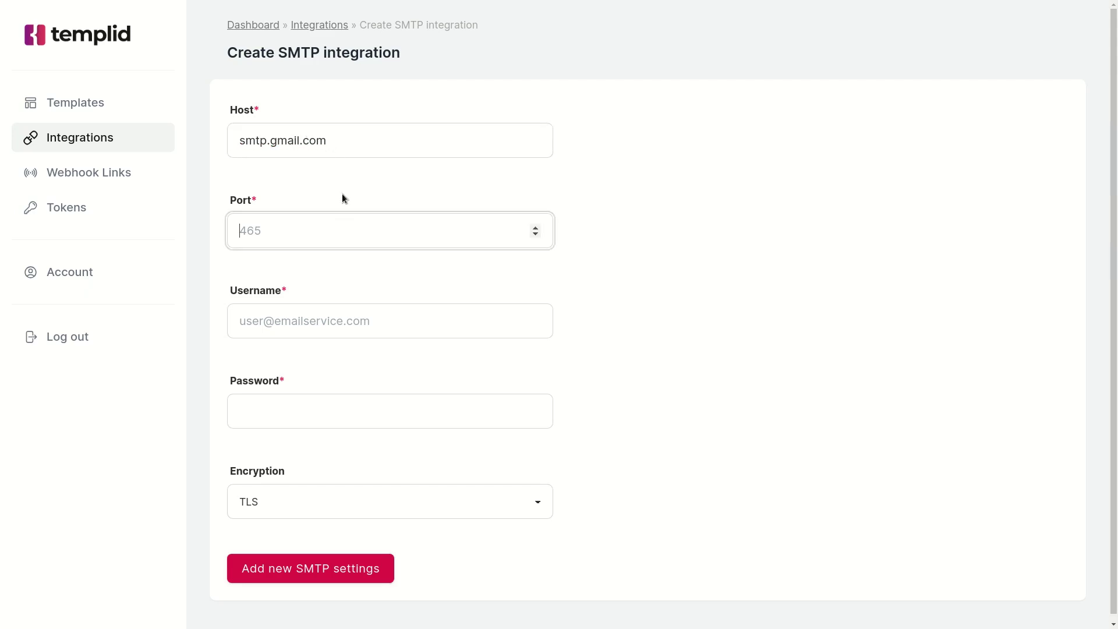
type("587")
Enter the account e-mail address as the SMTP username and dismiss the browser's password suggestions.
key("Tab")
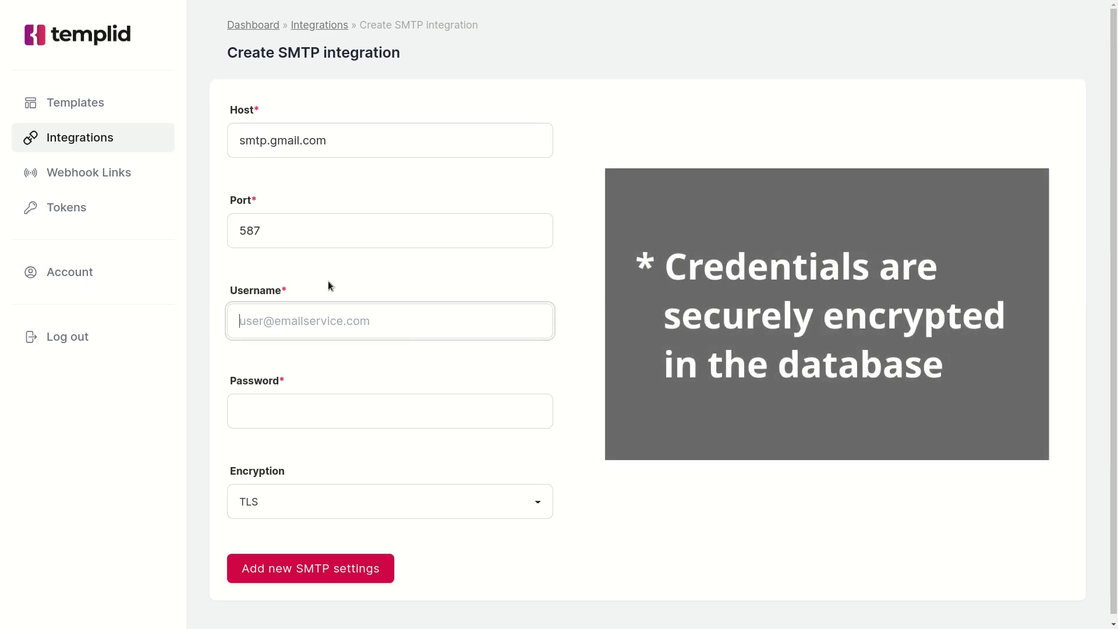
left_click(484, 414)
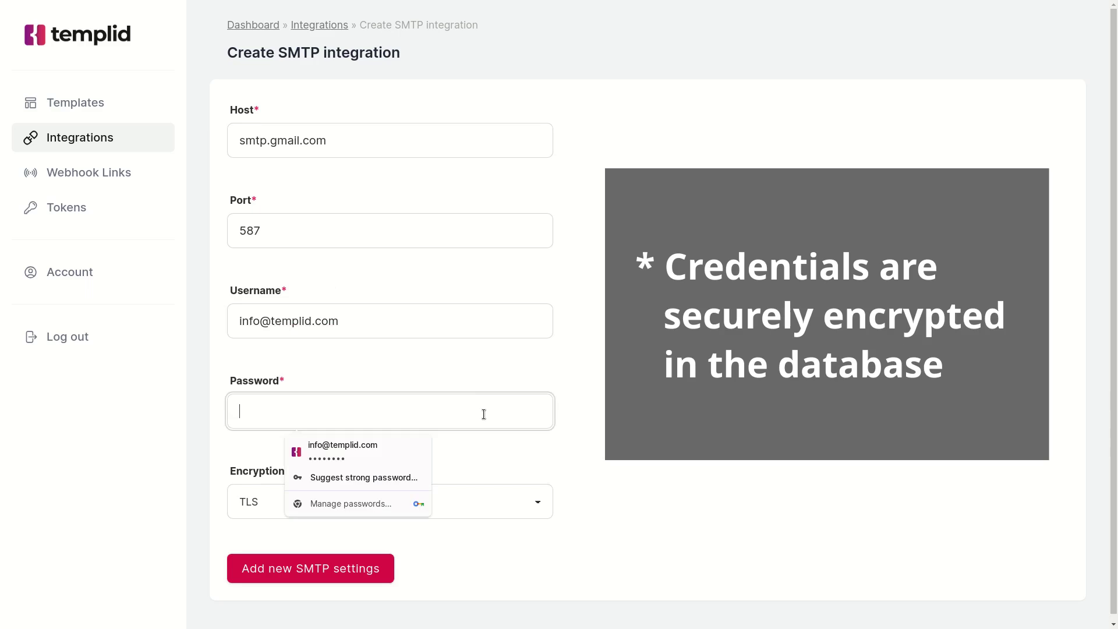
left_click(302, 410)
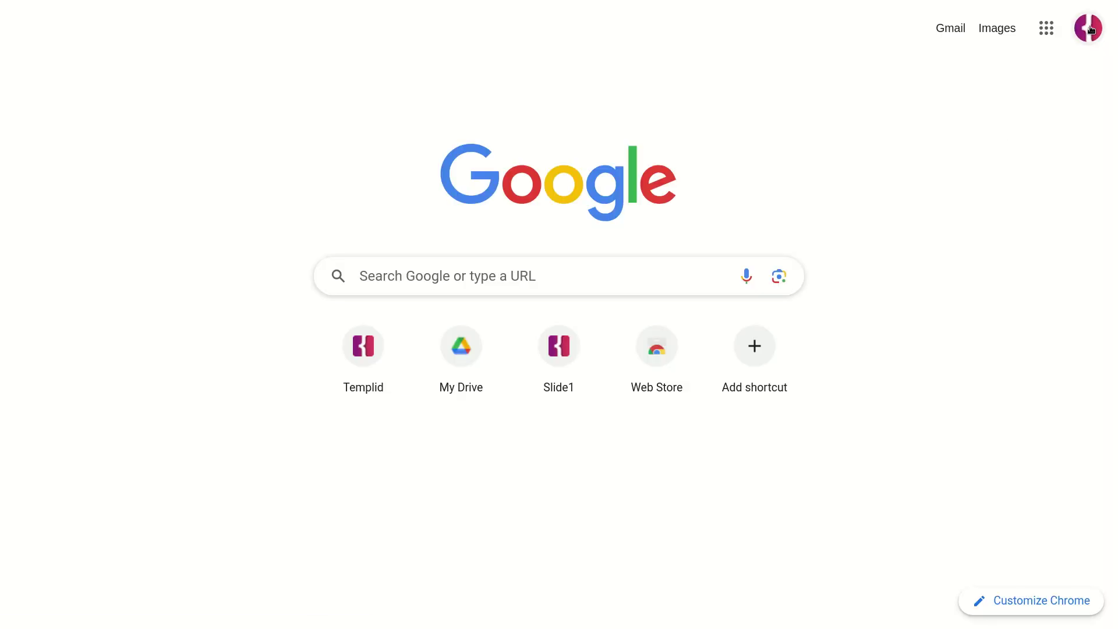
From Google Account Security, search 'App passwords' and open that setting.
left_click(1089, 28)
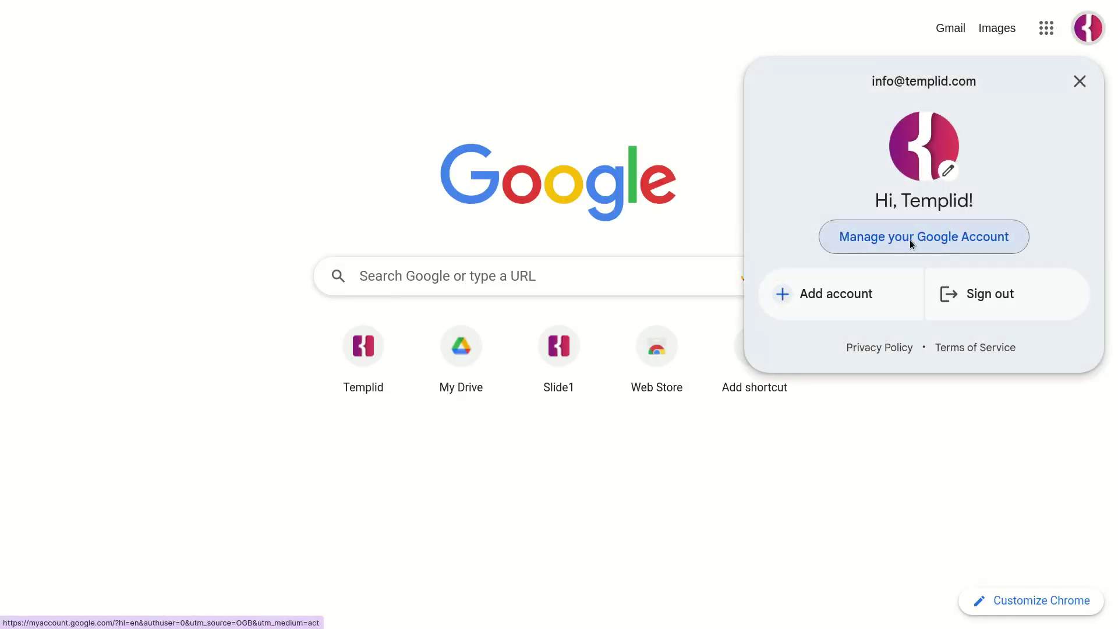
left_click(912, 244)
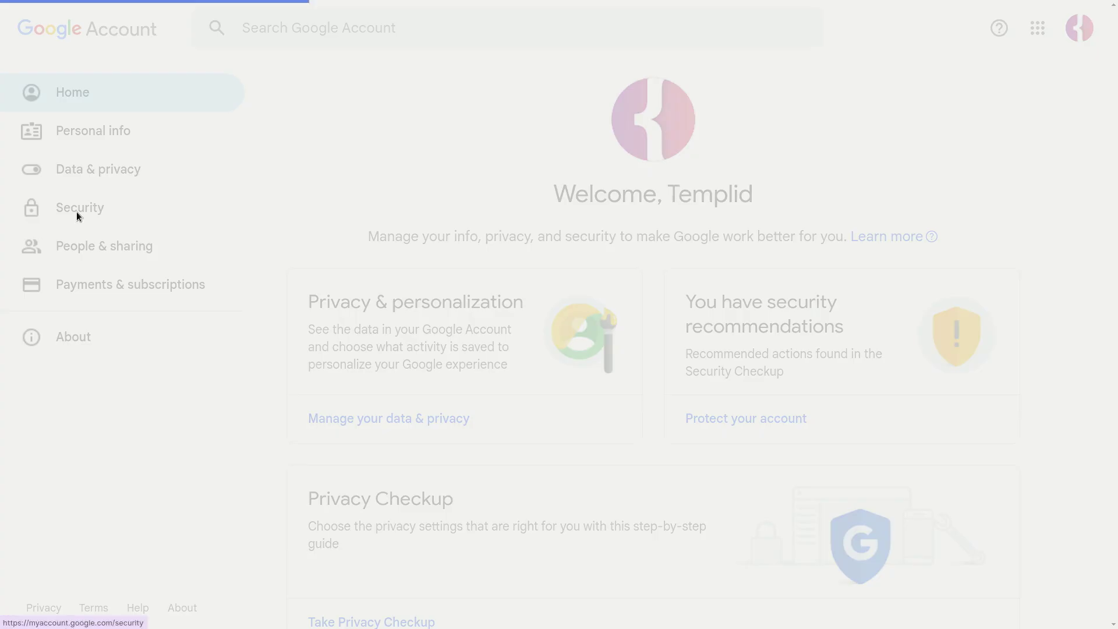
left_click(77, 212)
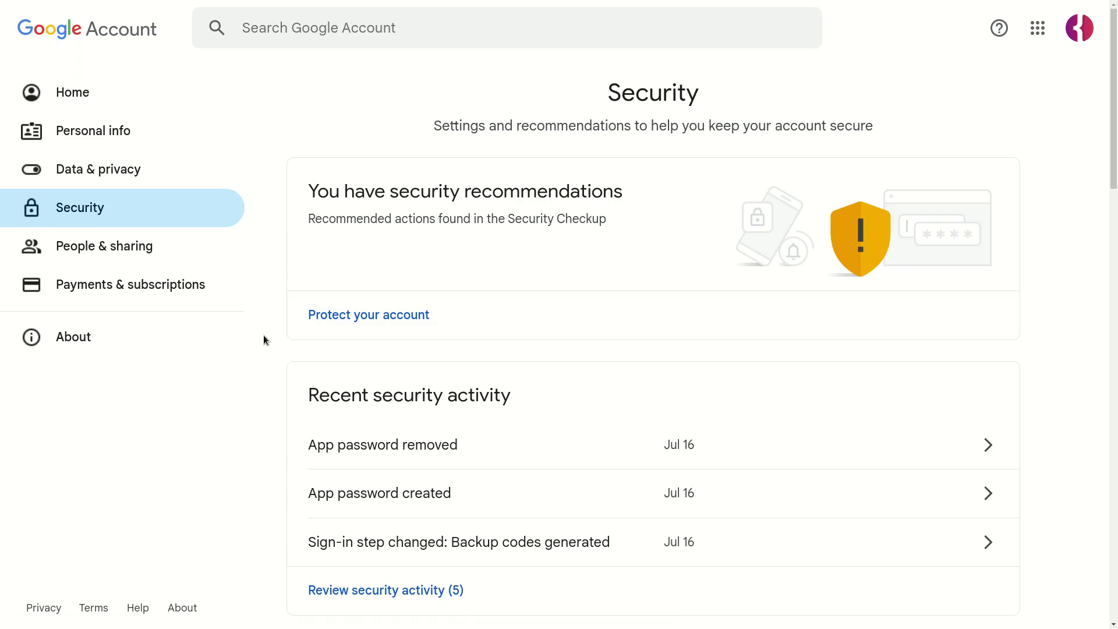
scroll(263, 340, "down", 6)
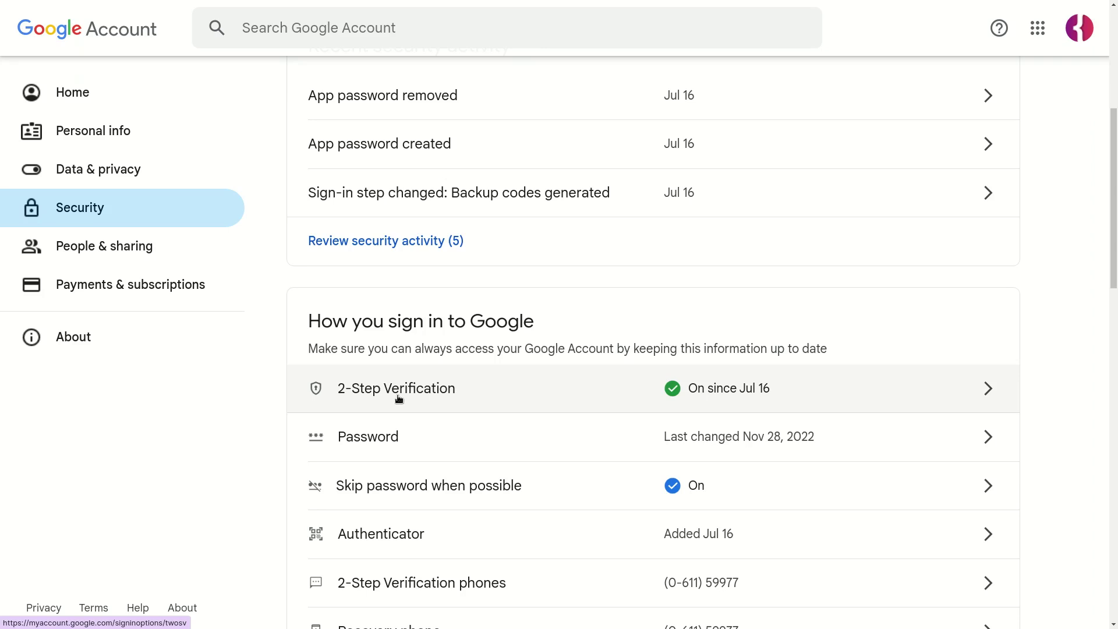
left_click(406, 30)
type("App passwrod")
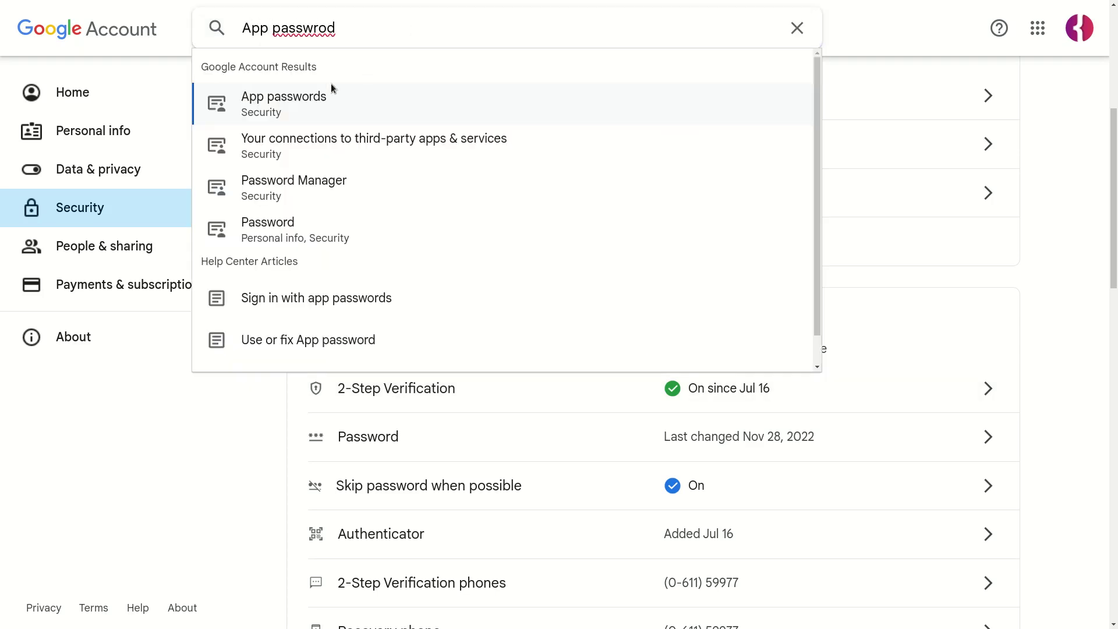
left_click(325, 101)
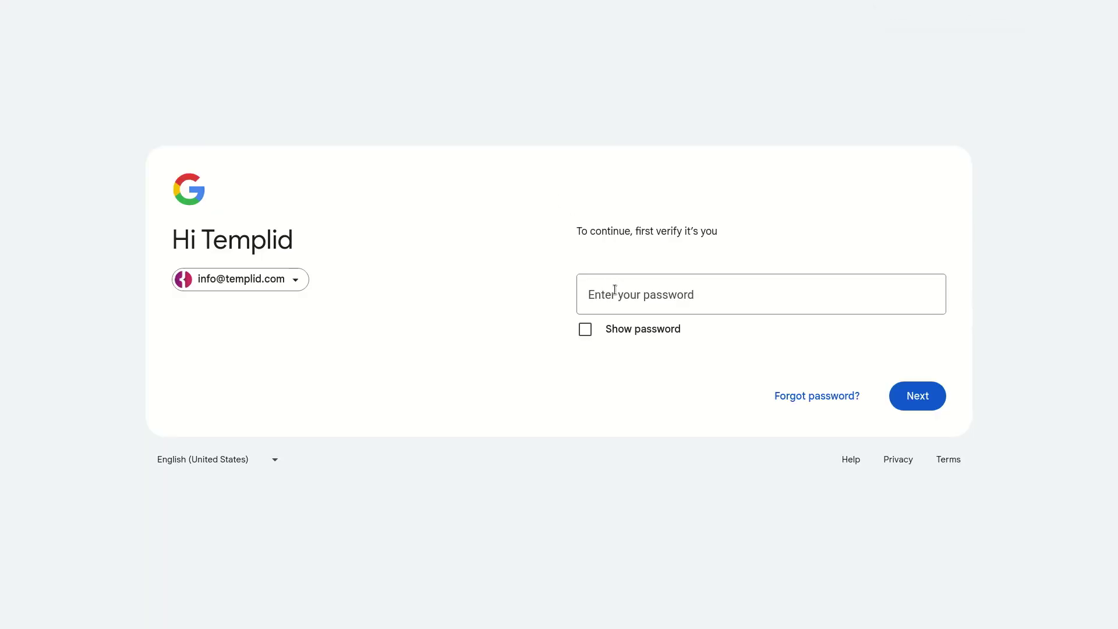
Verify the sign-in by entering the Google account password.
left_click(614, 289)
type("•••••••••••••••••••")
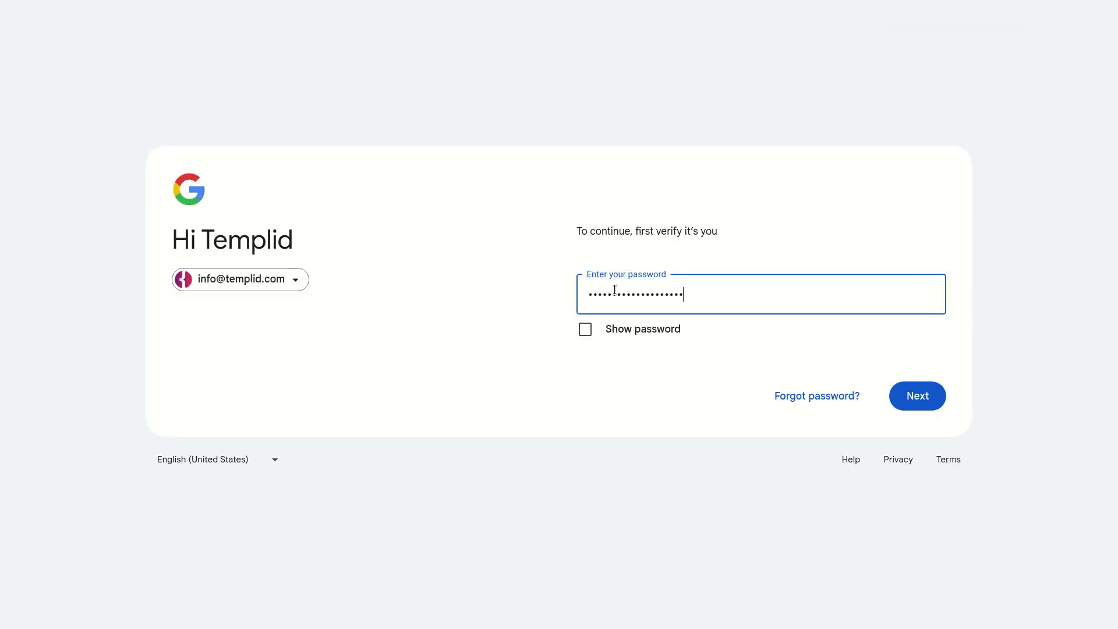
left_click(922, 400)
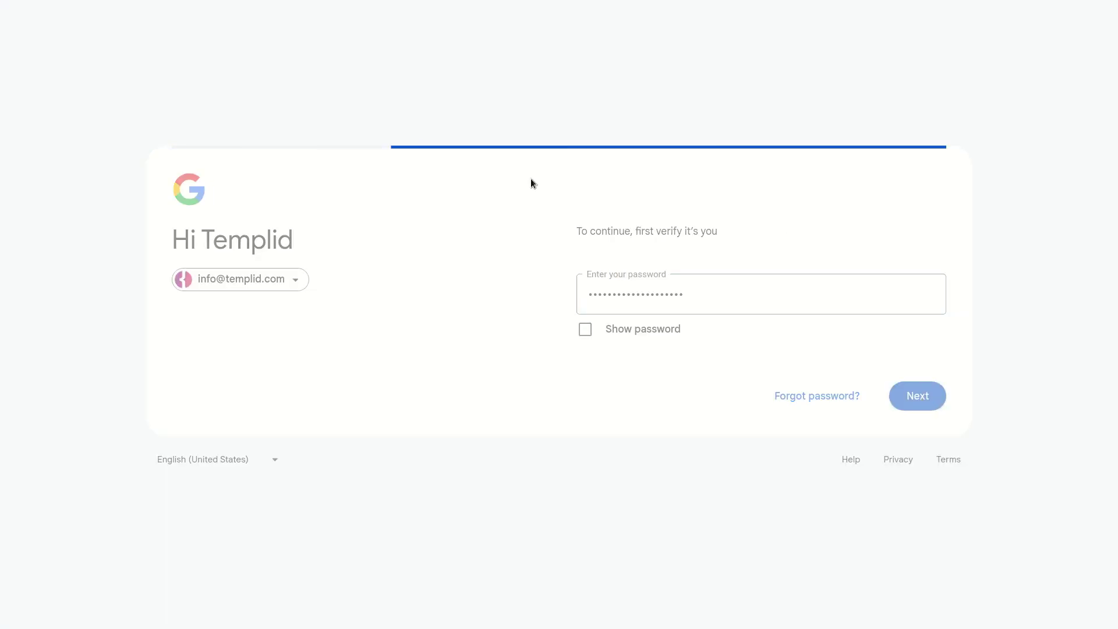
Create an app password named 'Templid' and put it into Templid's SMTP password field.
left_click(296, 404)
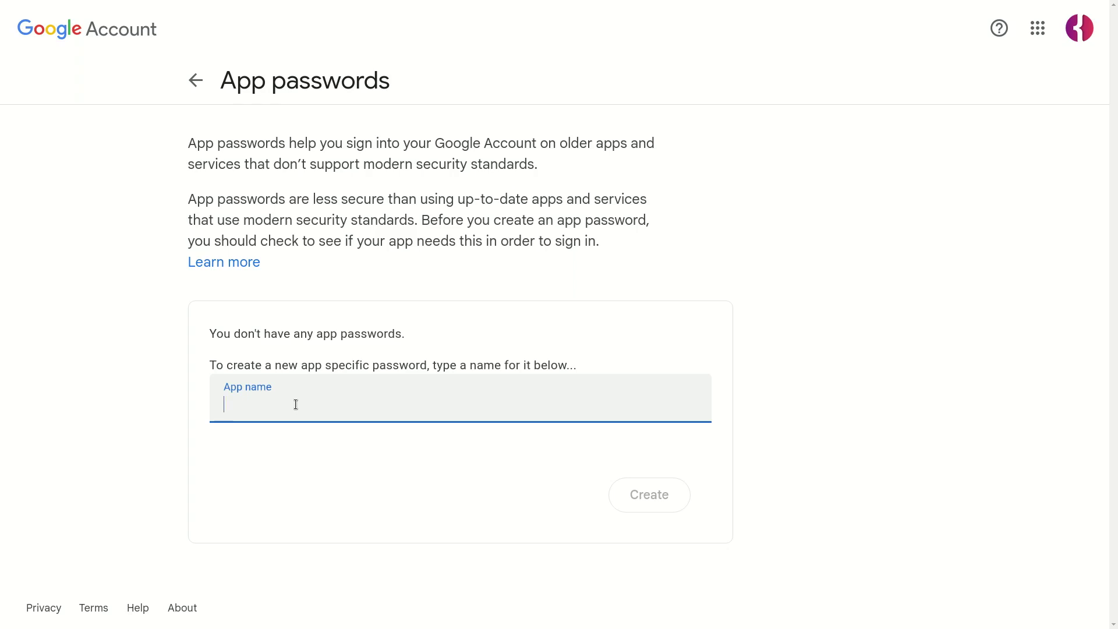
type("Templid")
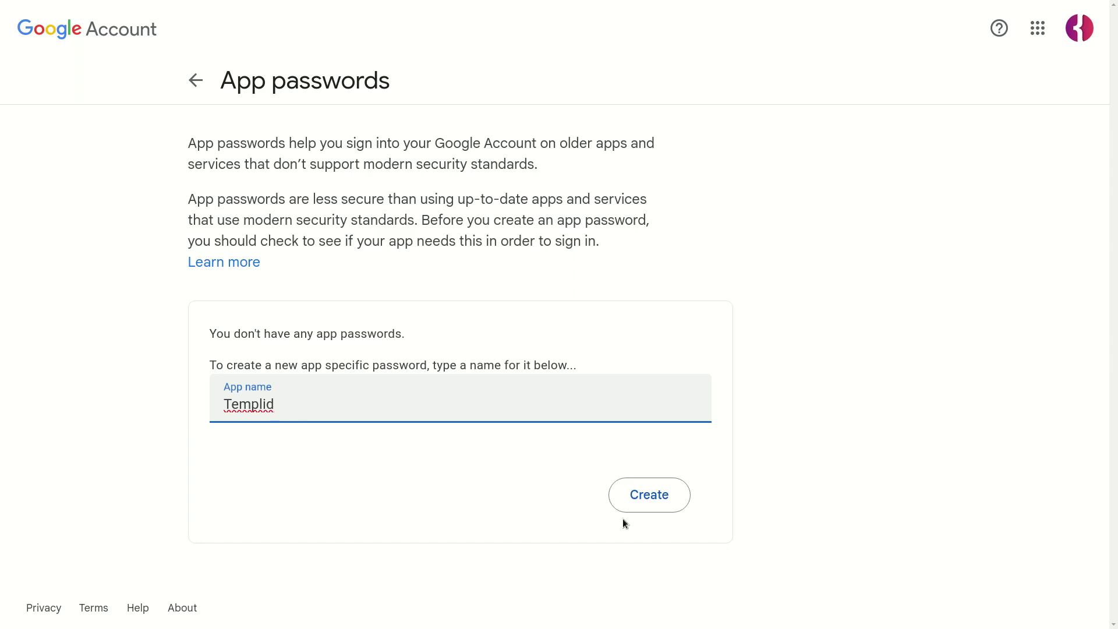
left_click(669, 496)
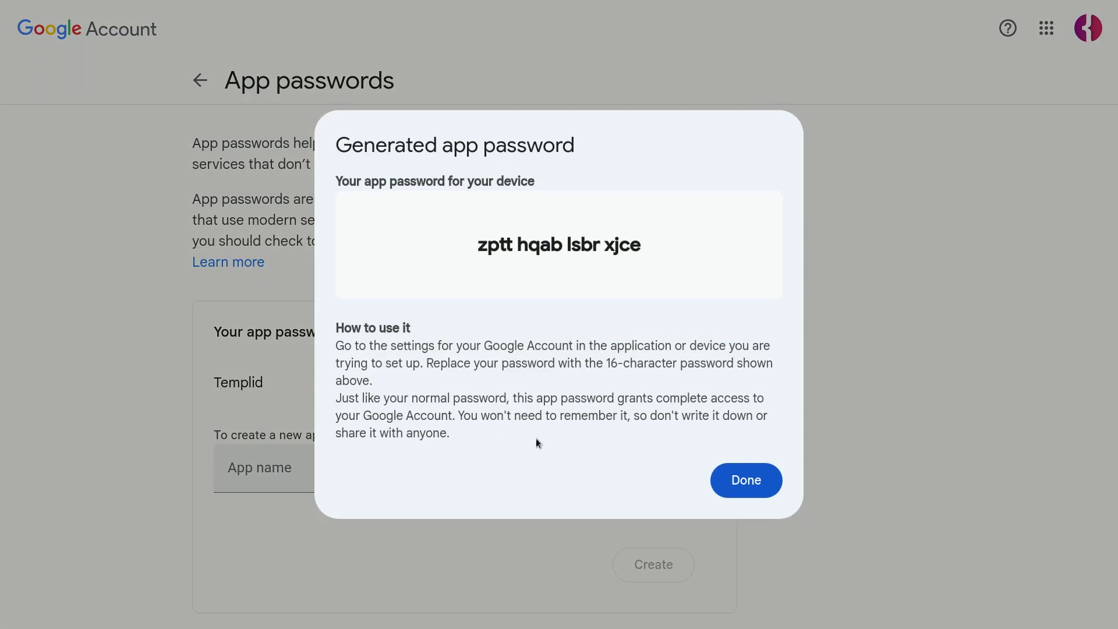
double_click(499, 245)
left_click_drag(498, 244, 627, 249)
right_click(627, 249)
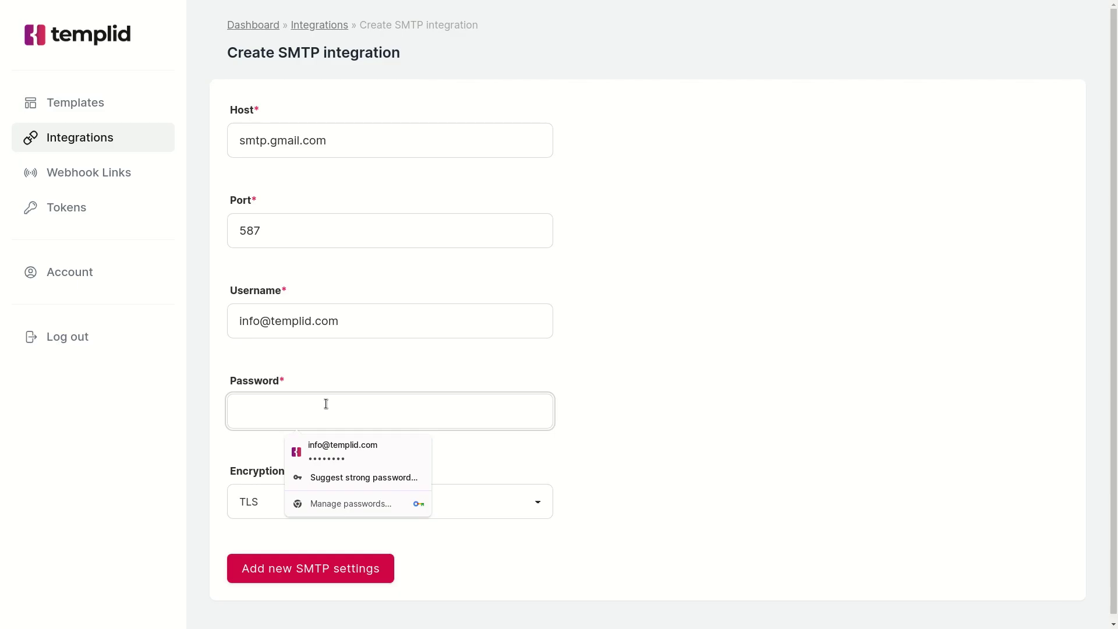
key("ctrl+v")
key("Escape")
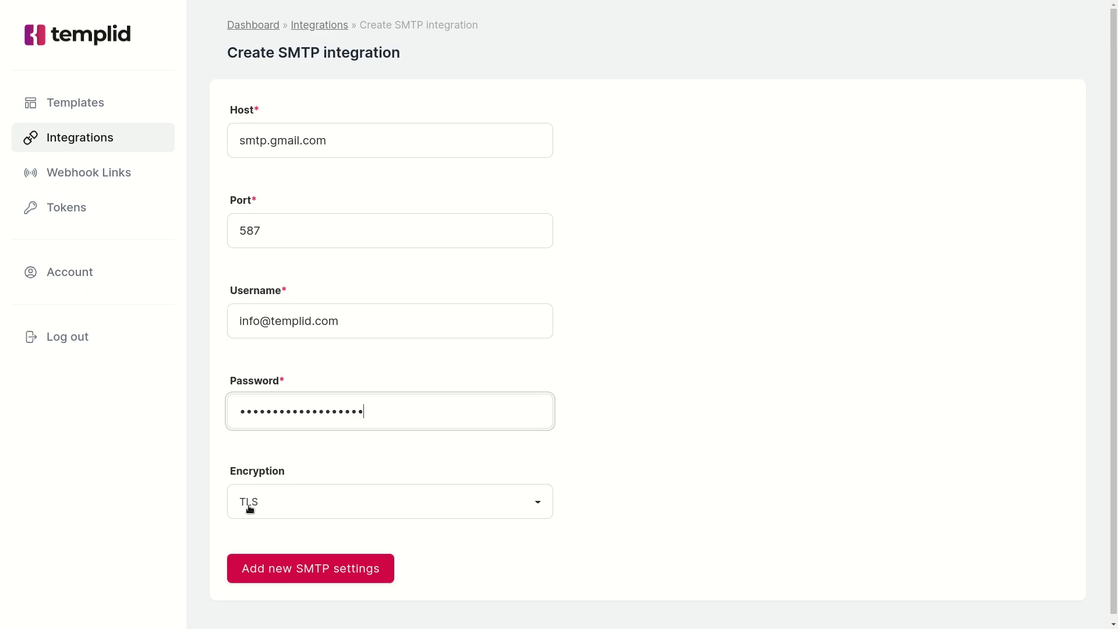
Save the smtp.gmail.com integration, dismiss the update-password prompt, and go to Webhook links.
left_click(372, 439)
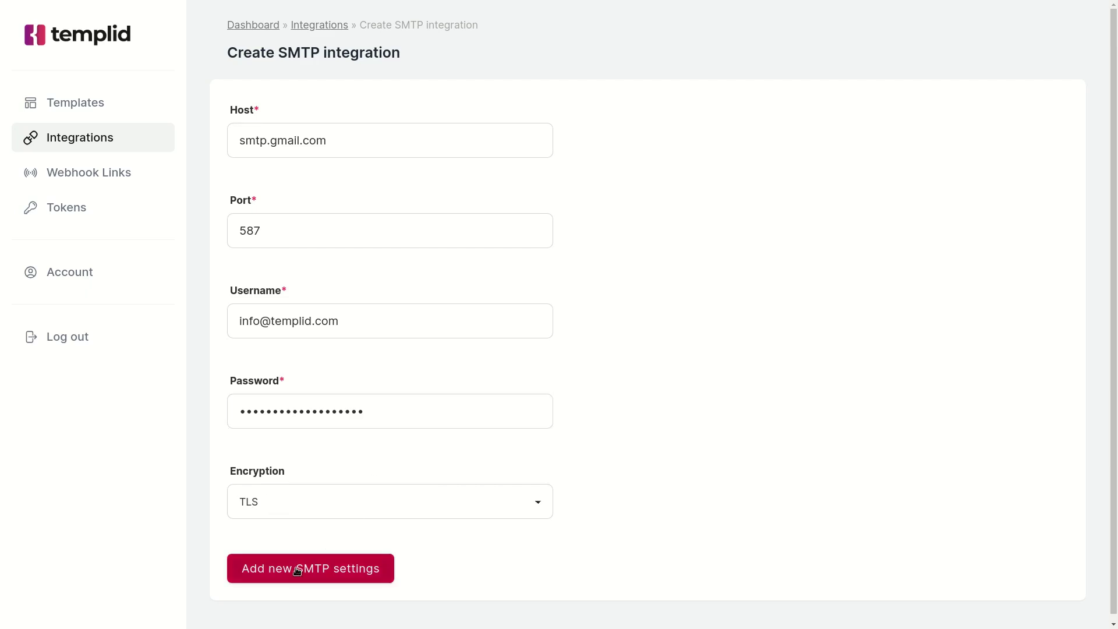
left_click(279, 574)
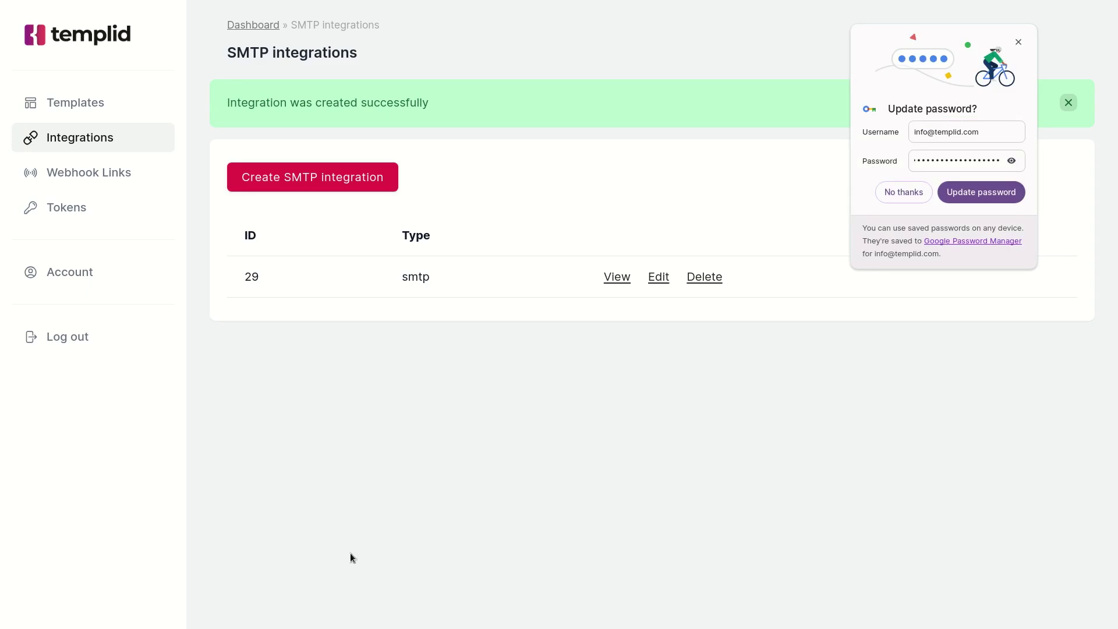
left_click(531, 110)
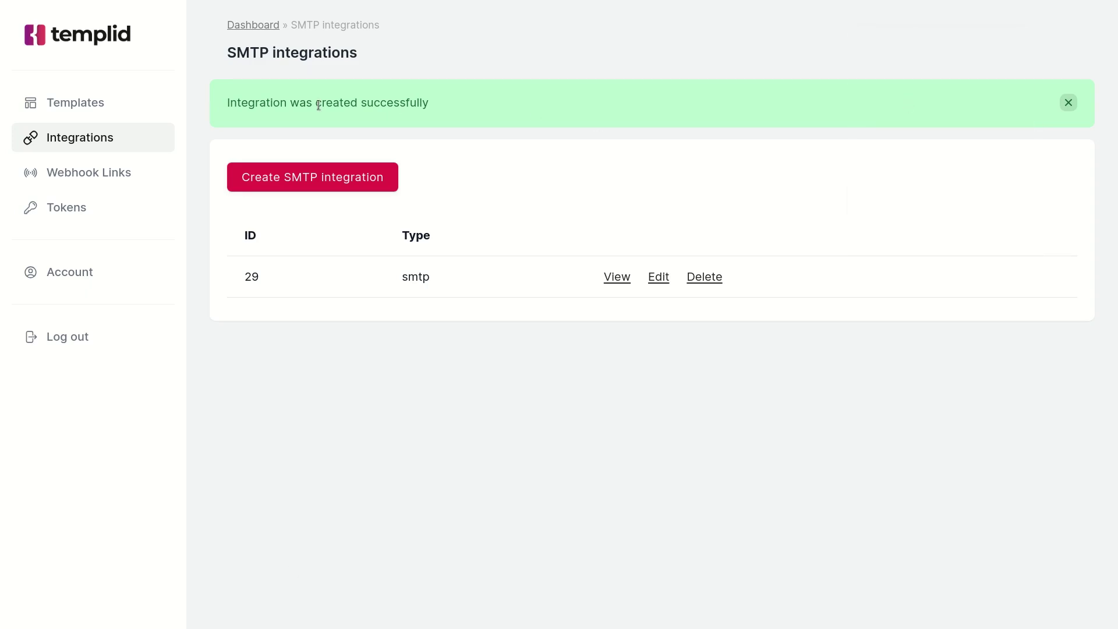
left_click(111, 174)
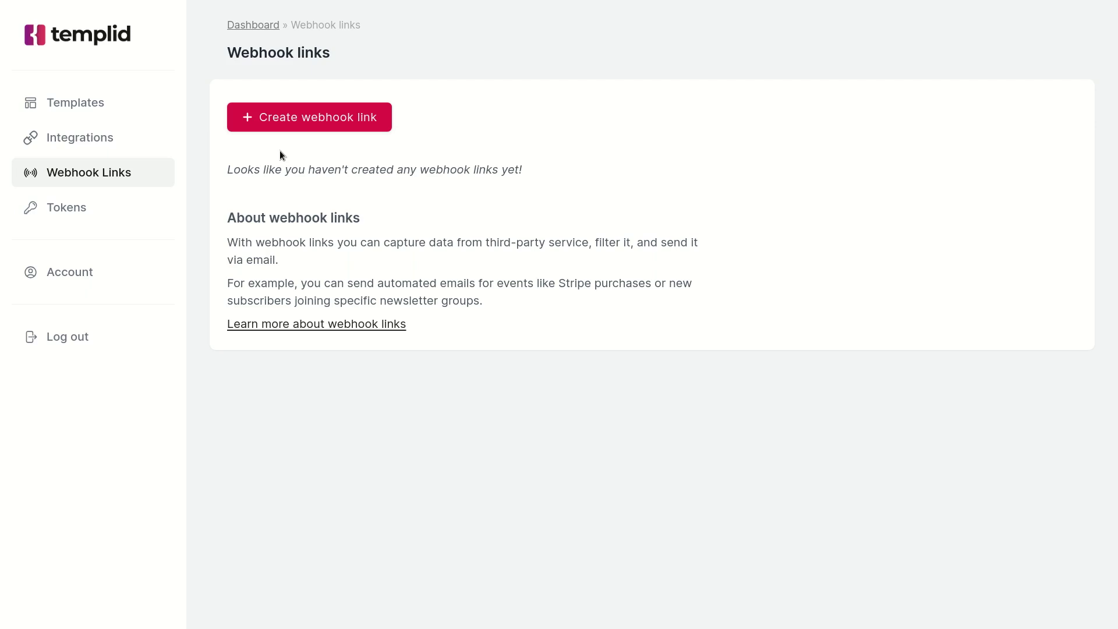
Create a webhook link 'Meditation book 1' with endpoint 'stripe' and a rule 'meditation_pdf_1'.
left_click(289, 120)
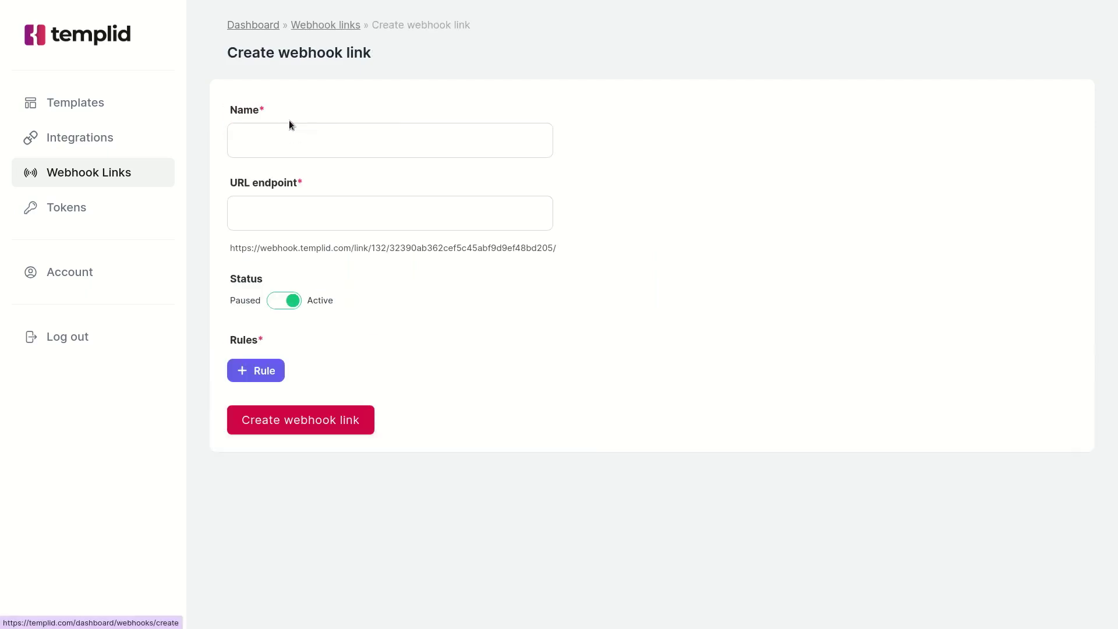
left_click(330, 141)
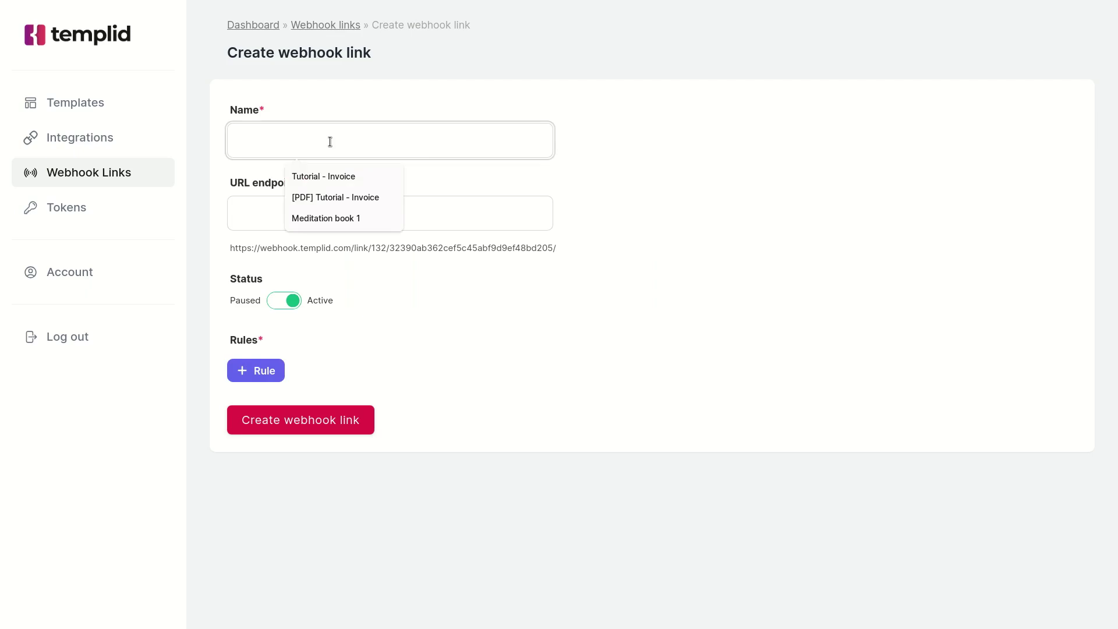
left_click(333, 219)
left_click(331, 210)
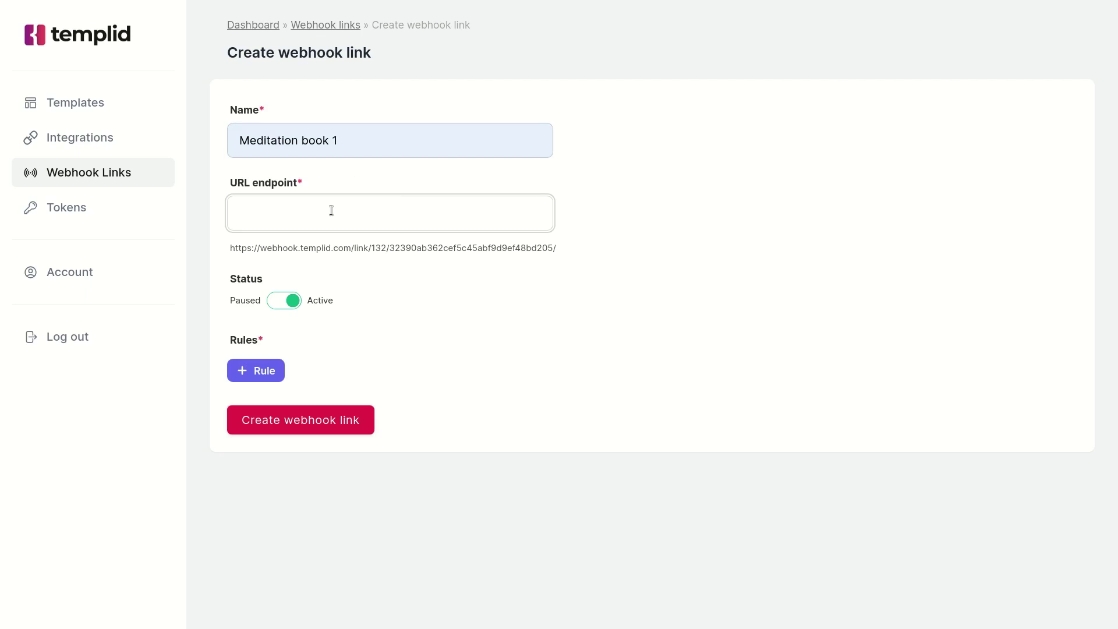
type("stripe")
left_click(369, 347)
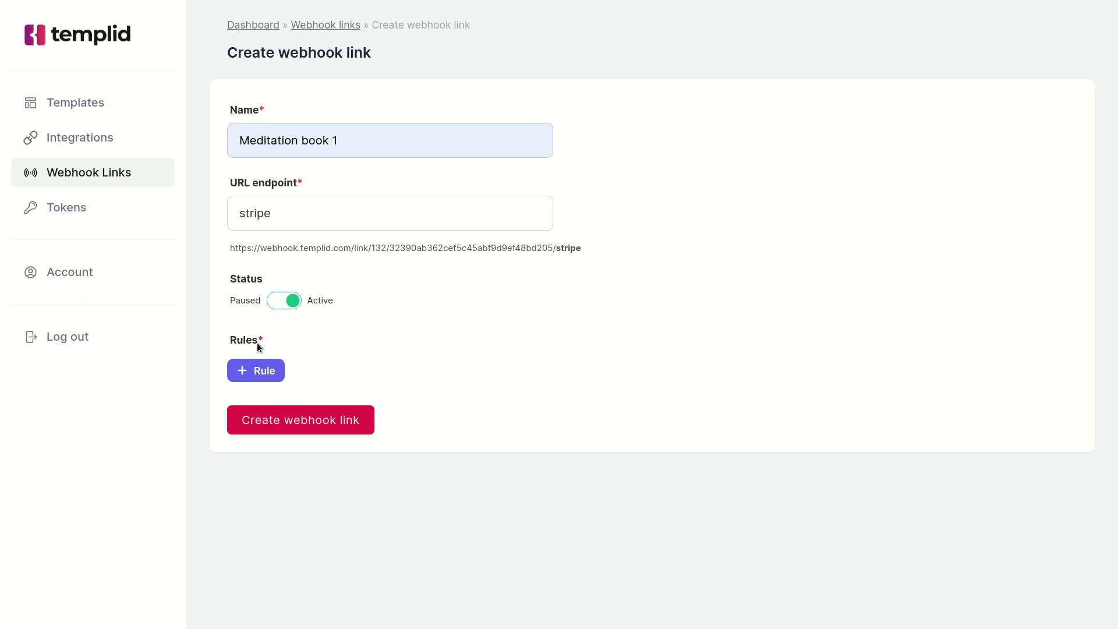
left_click(262, 370)
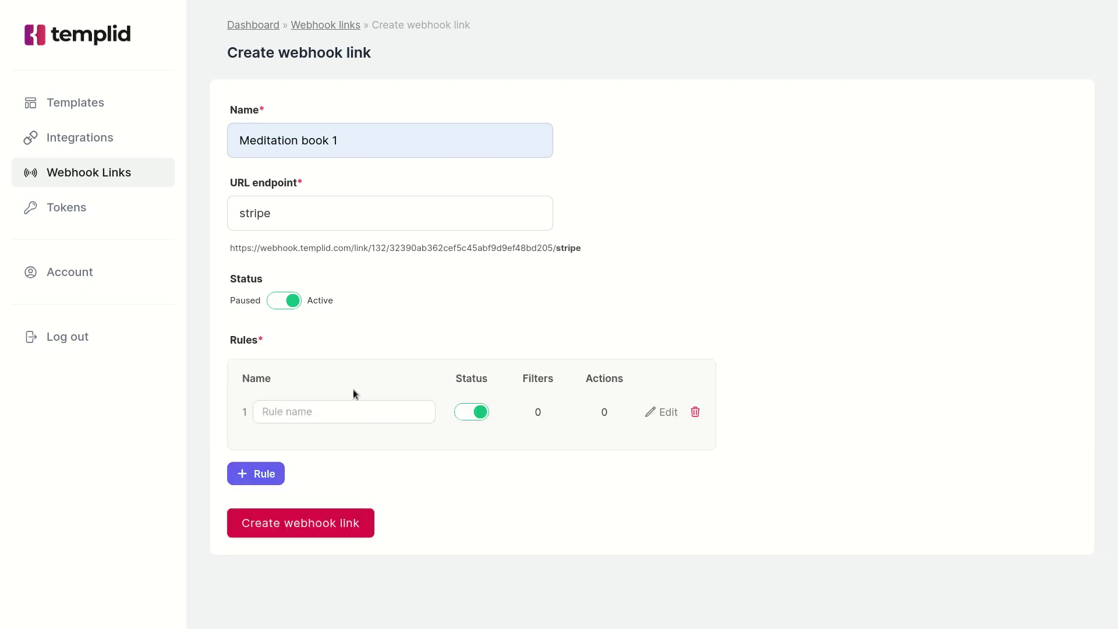
type("meditation_pdf_1")
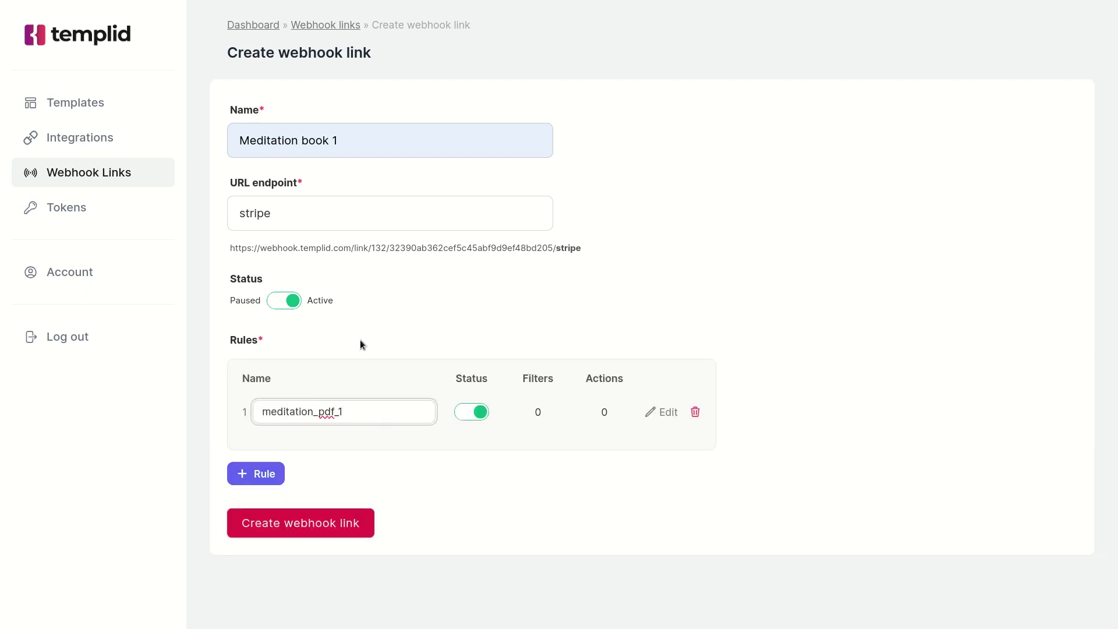
Add a filter: type Equals checkout.session.completed, then add a second empty filter row.
left_click(658, 413)
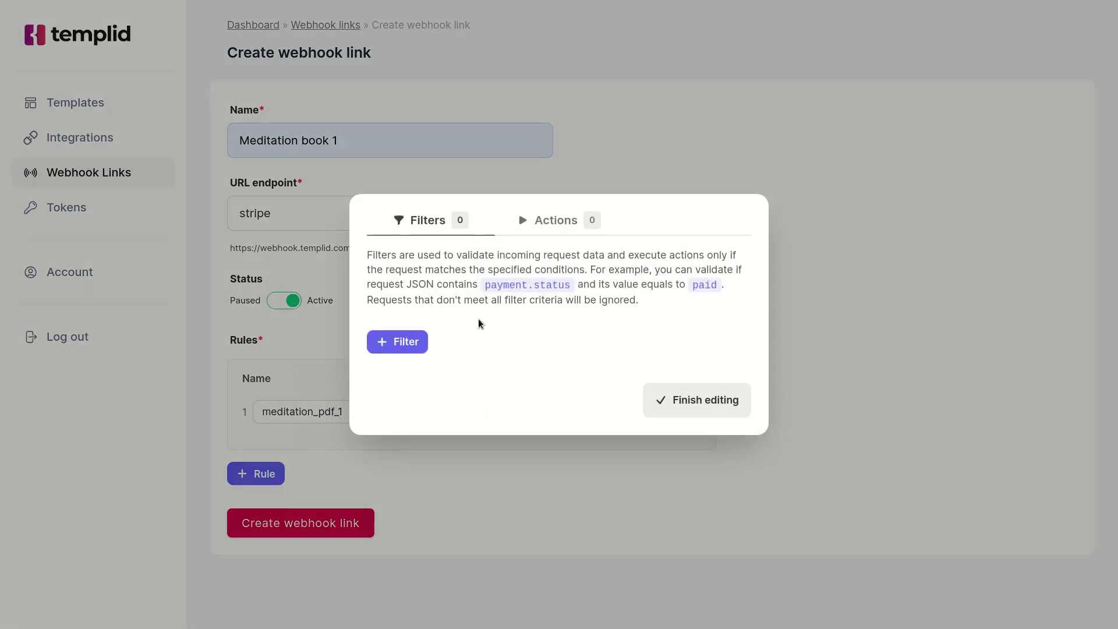
left_click(409, 343)
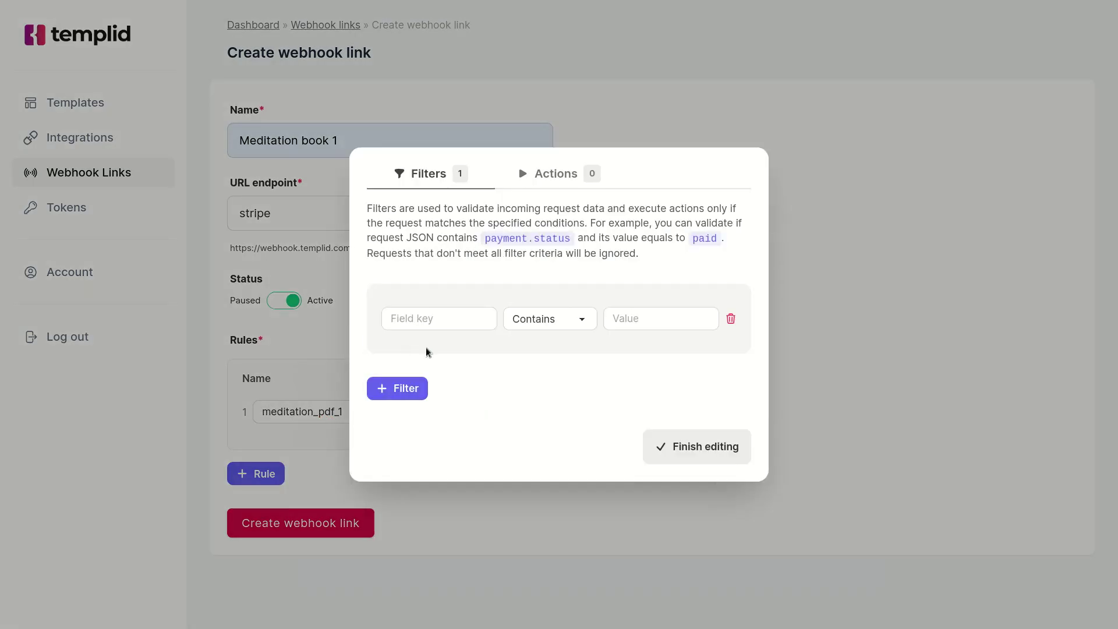
left_click(439, 319)
type("type")
left_click(550, 318)
left_click(541, 351)
left_click(644, 319)
type("checkout.session.completed")
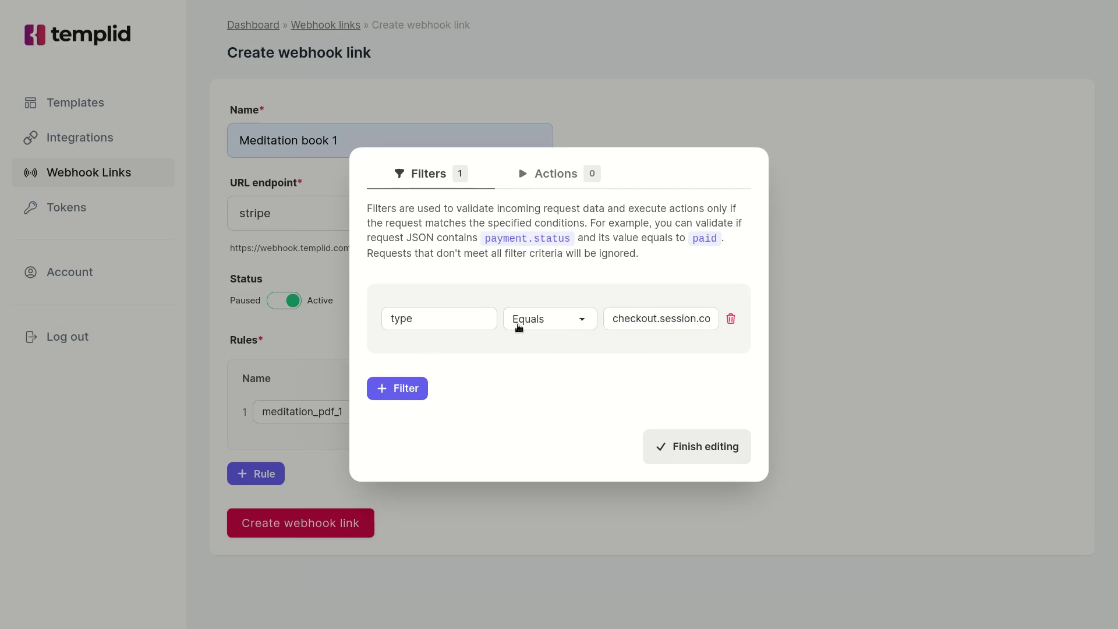
left_click(659, 319)
scroll(695, 321, "right", 2)
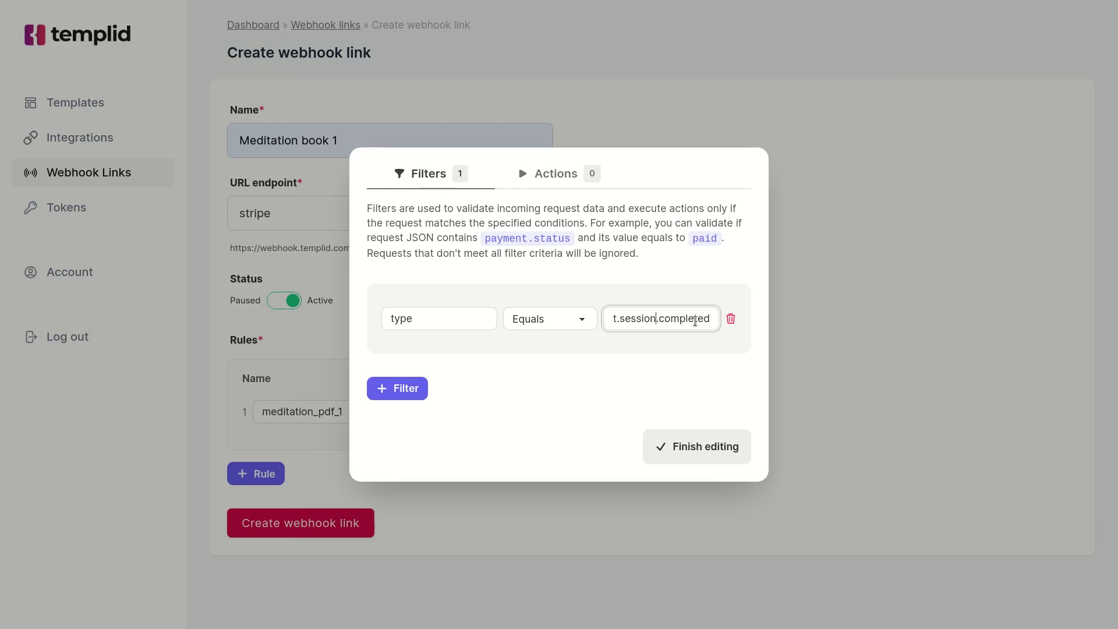
left_click(712, 319)
left_click(418, 347)
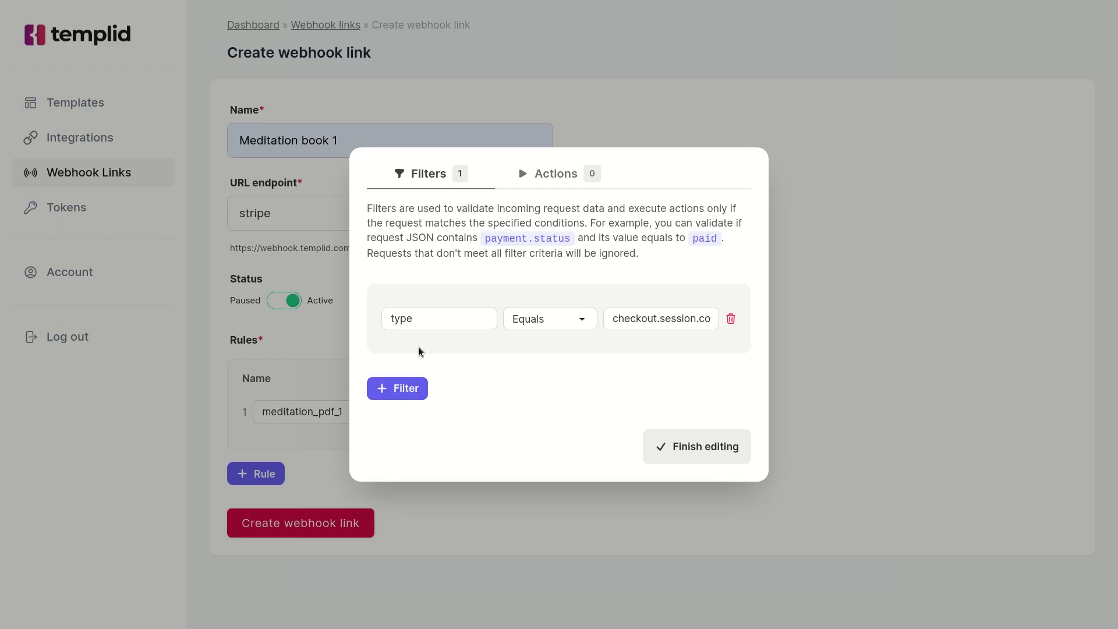
left_click(411, 393)
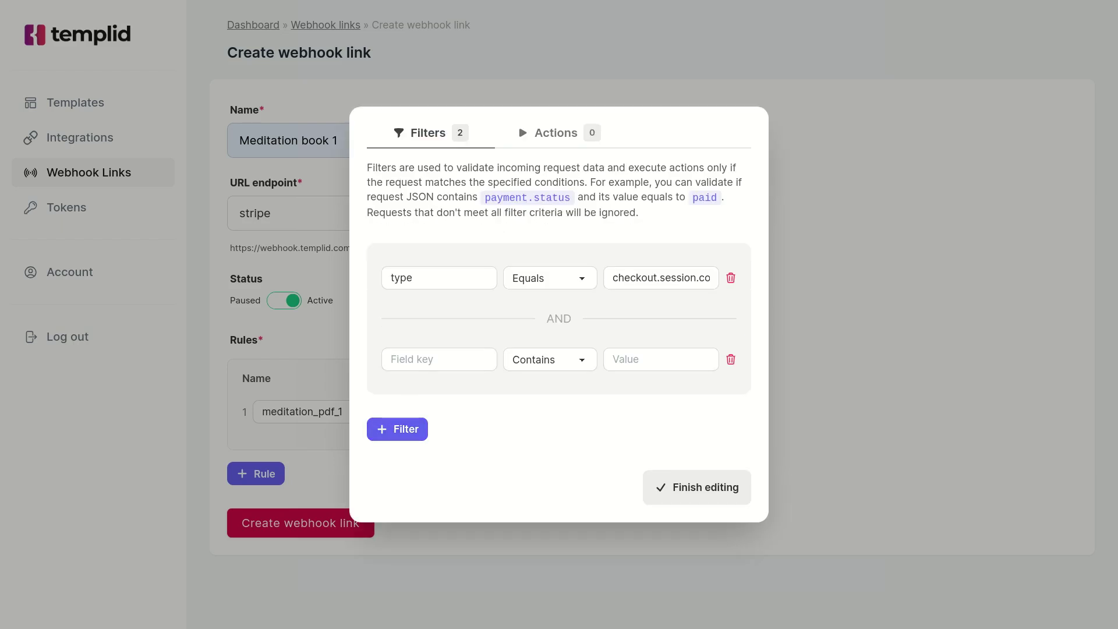
Set the second filter's field key to data.object.metadata.product_id with the Equals operator.
left_click(393, 359)
type("metadata.product_id")
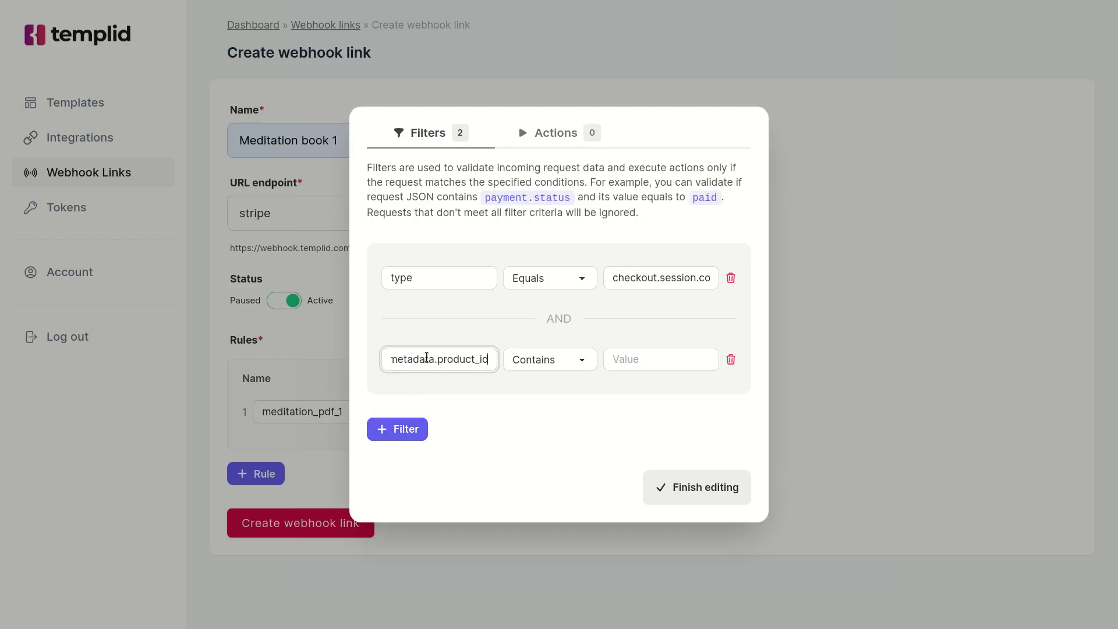
key("Home")
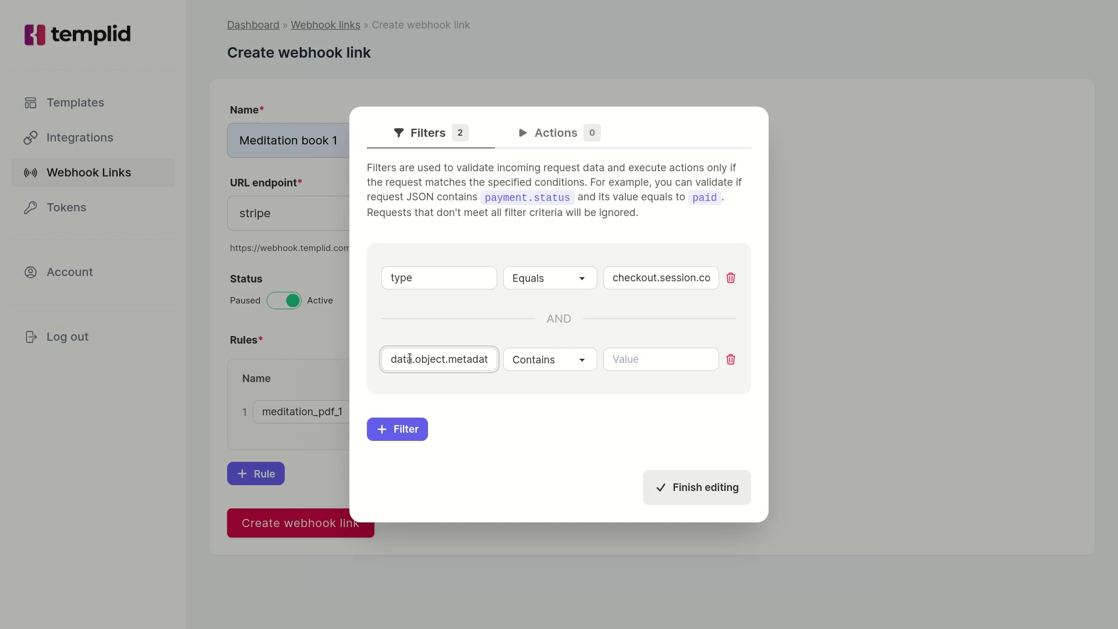
double_click(459, 362)
left_click(457, 362)
left_click(531, 359)
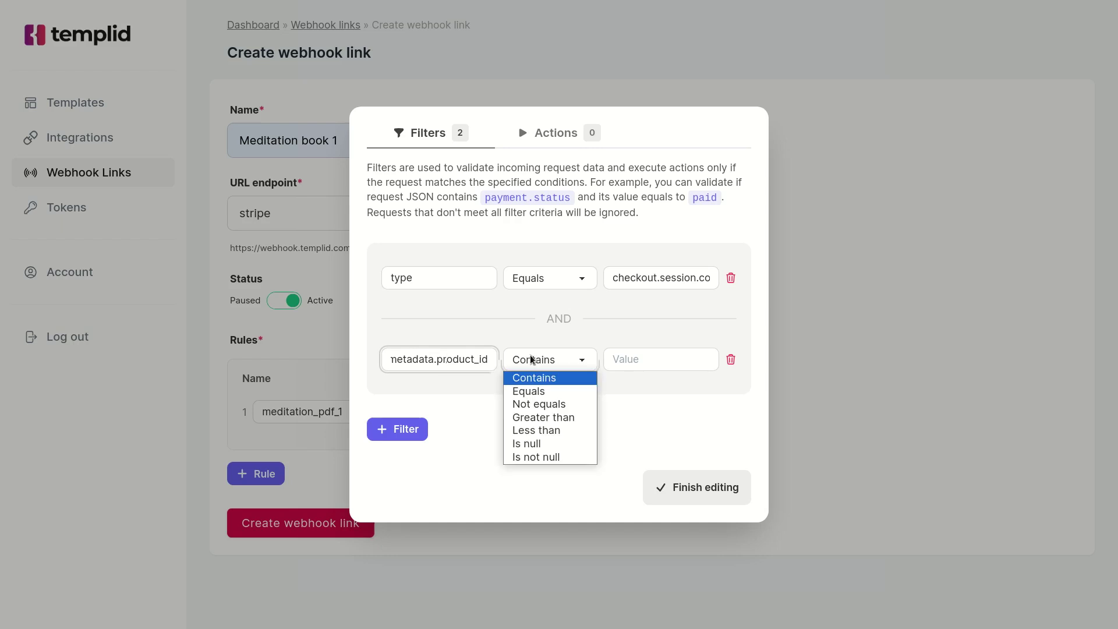
left_click(529, 391)
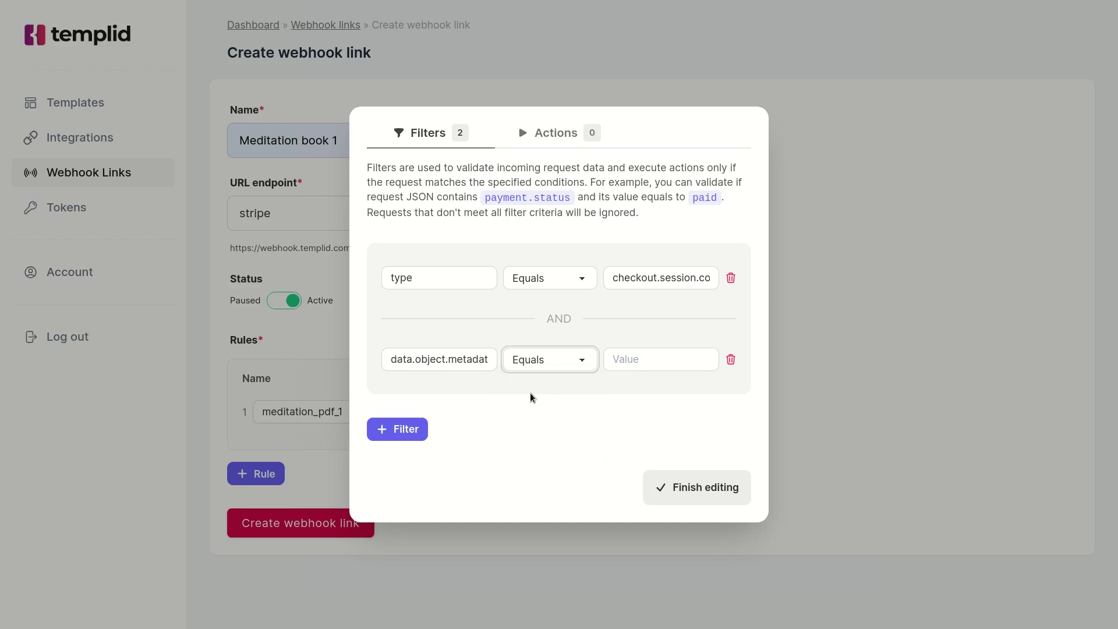
key("alt+Tab")
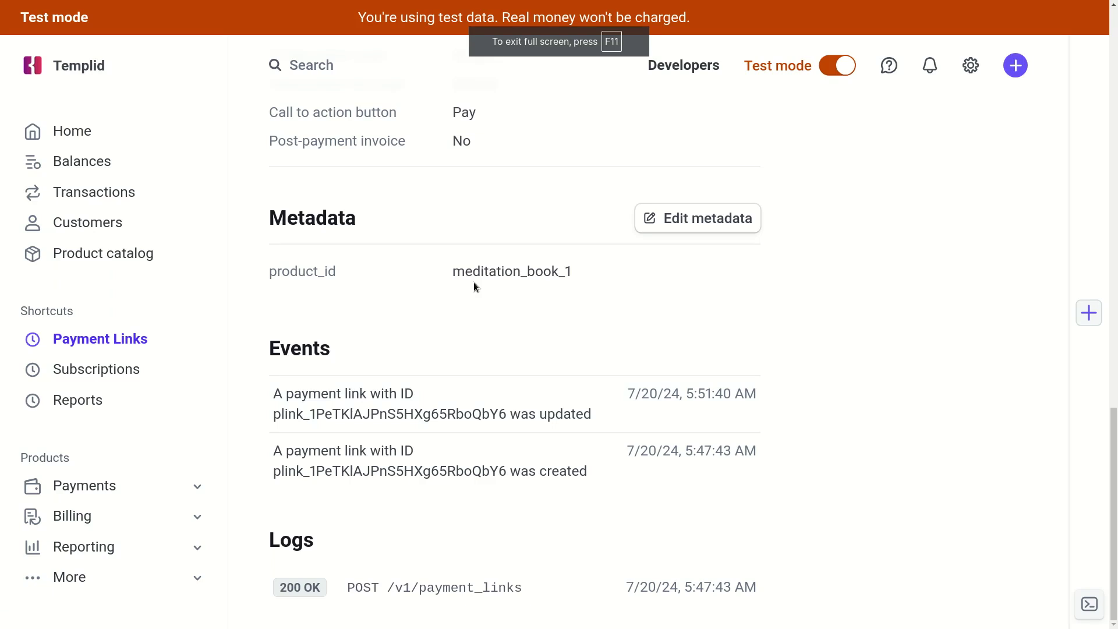
Copy meditation_book_1 from the Stripe metadata into the second filter's value, then view Actions.
double_click(502, 271)
key("ctrl+c")
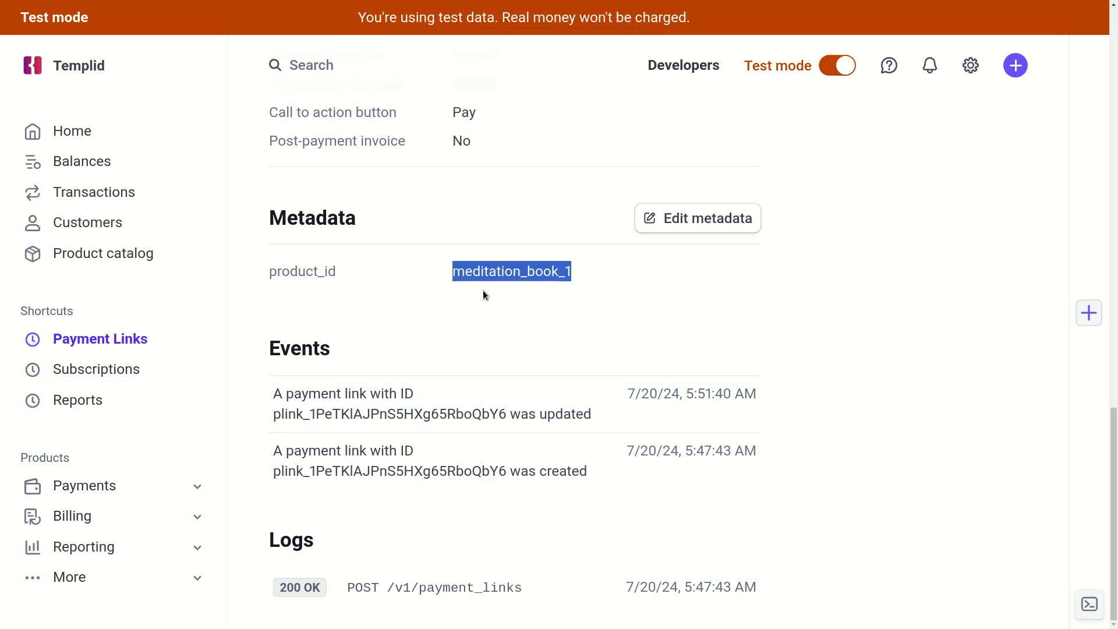
key("alt+Tab")
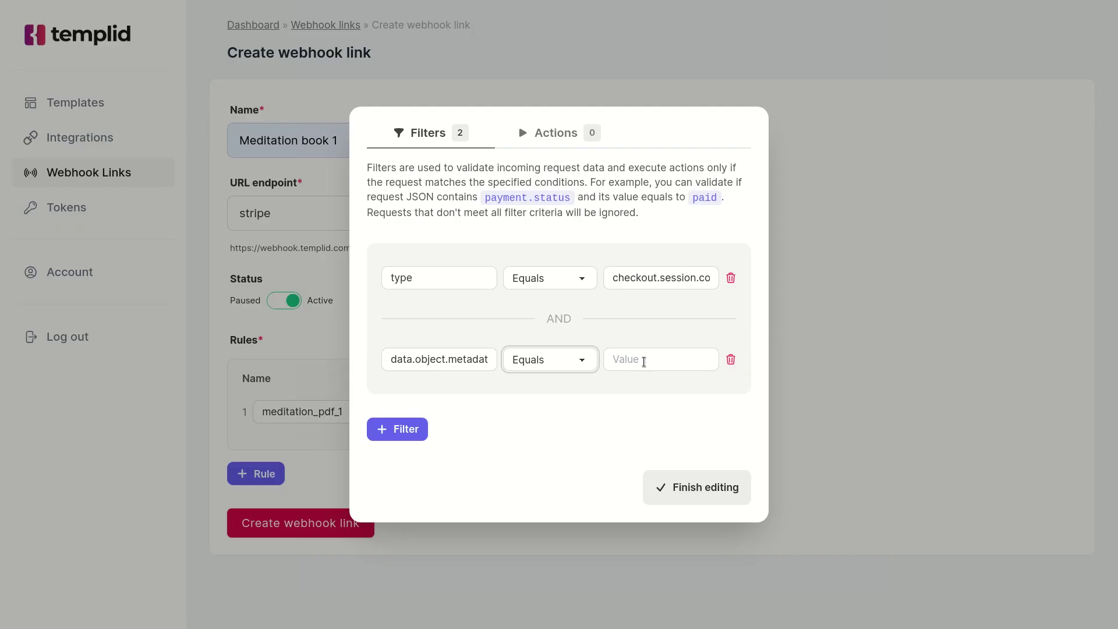
left_click(644, 361)
key("ctrl+v")
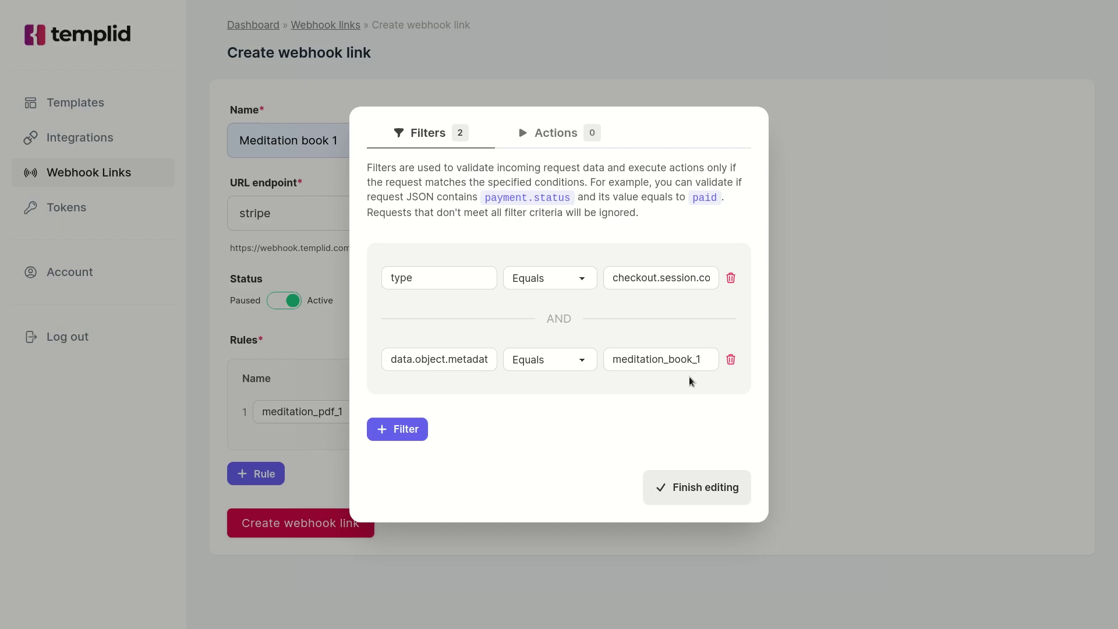
left_click(547, 146)
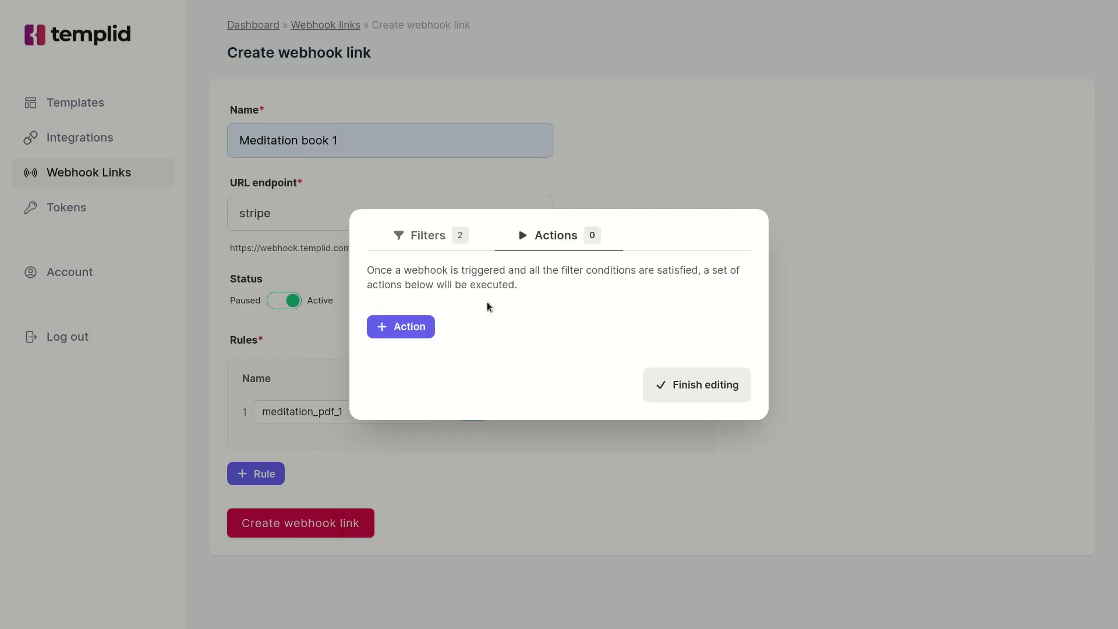
Add an email action using integration 29: smtp - smtp.gmail.com and template 223: Meditation book 1.
left_click(411, 330)
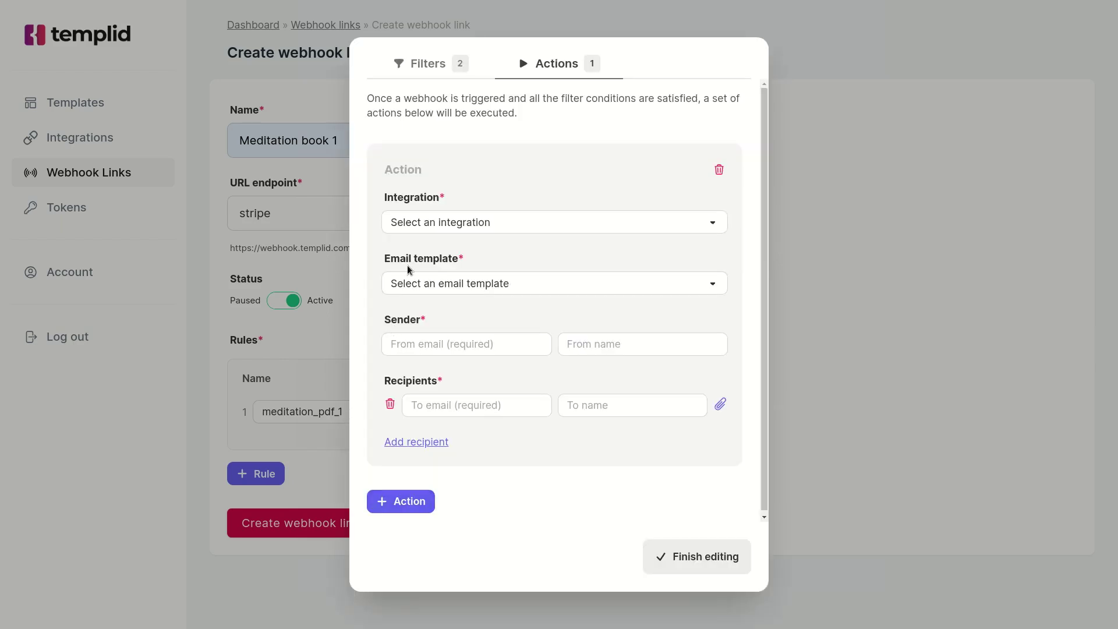
left_click(424, 226)
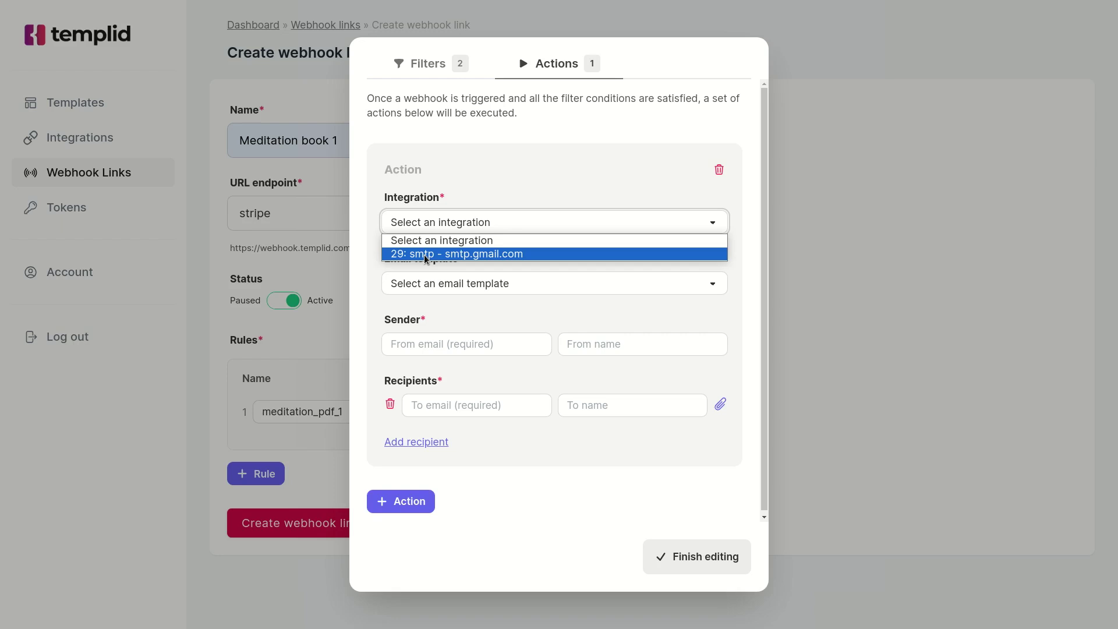
left_click(424, 254)
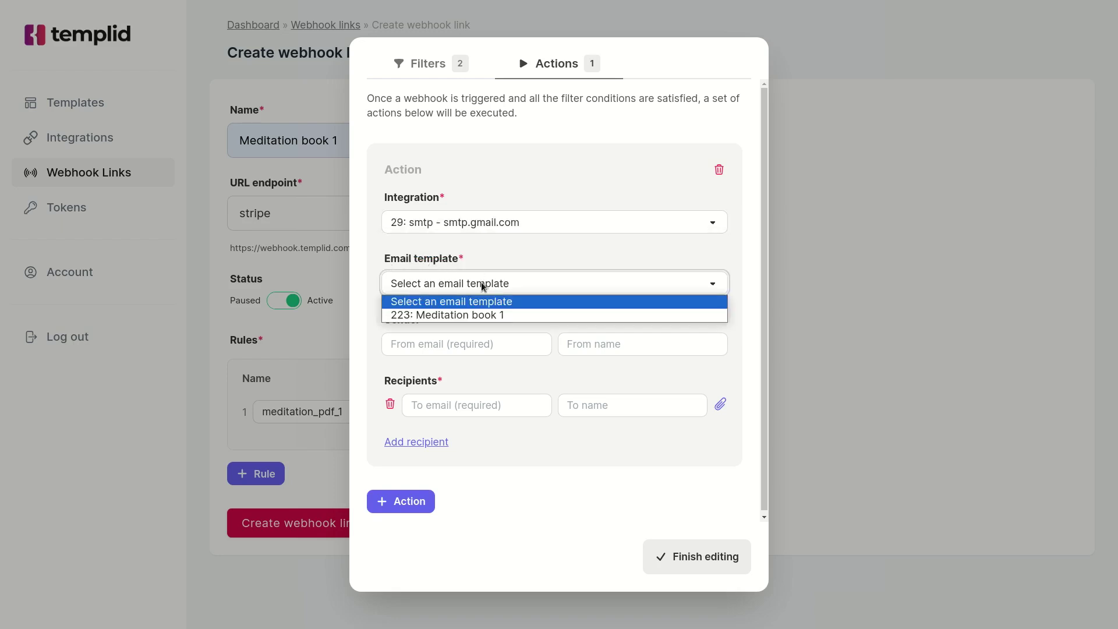
left_click(490, 315)
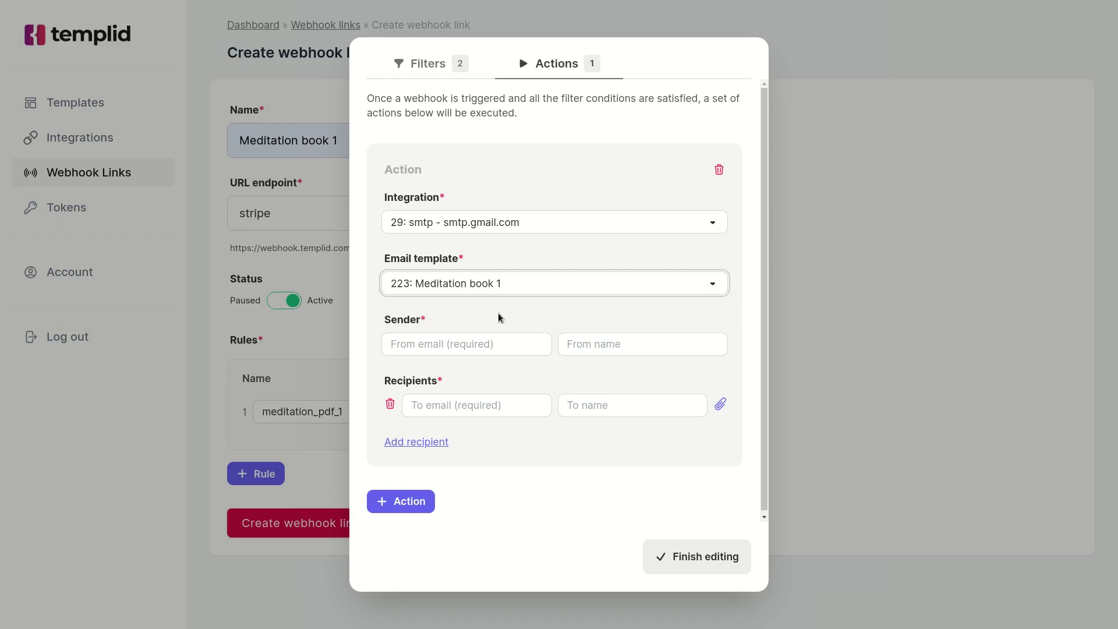
left_click(485, 338)
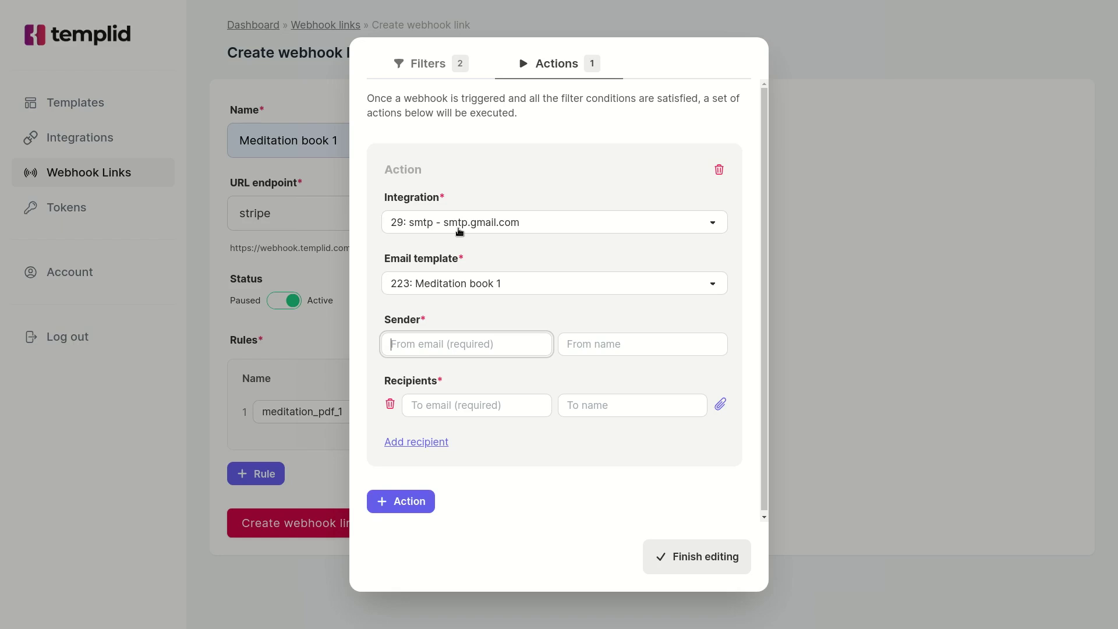
Set the sender to the account e-mail address with display name 'Templid'.
left_click(627, 348)
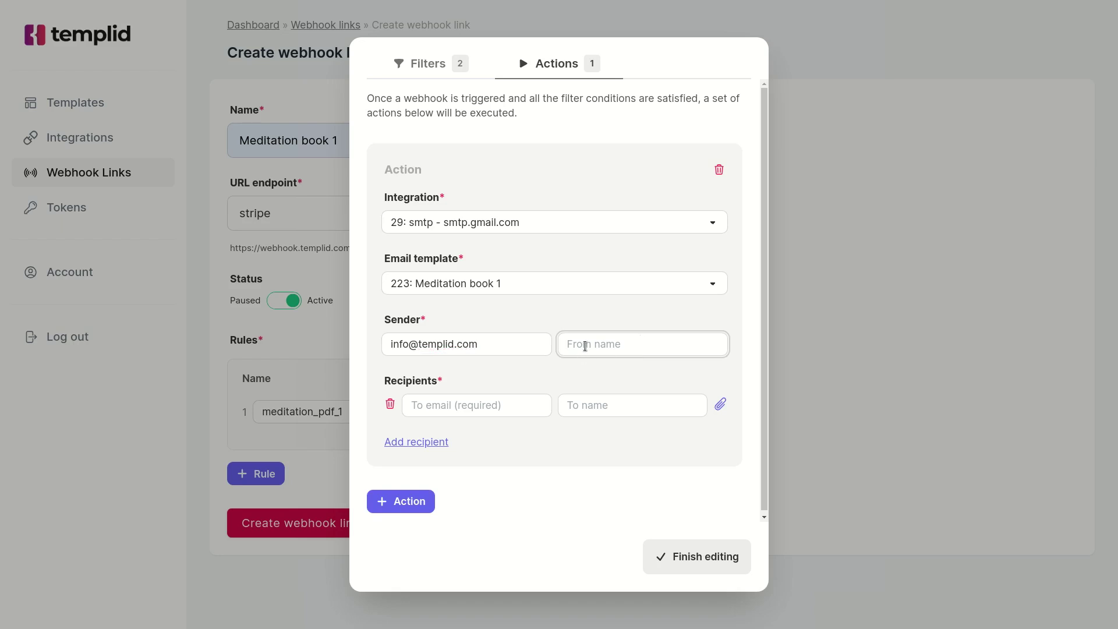
type("Templid")
key("Tab")
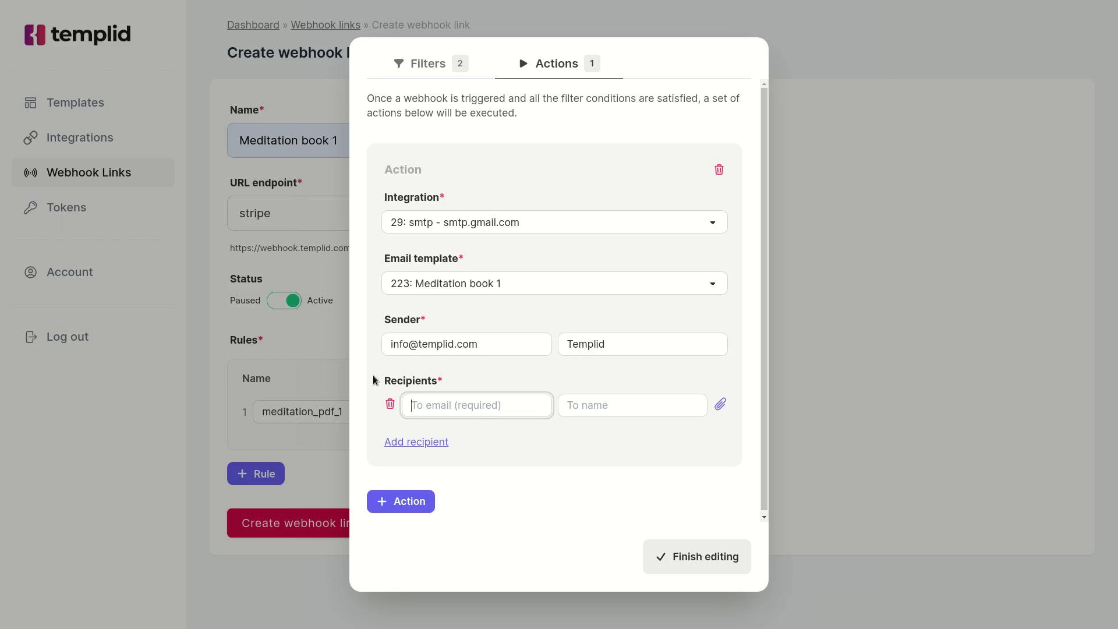
Set the recipient email to the customer_details.email template expression.
left_click(374, 380)
left_click(465, 412)
key("ctrl+v")
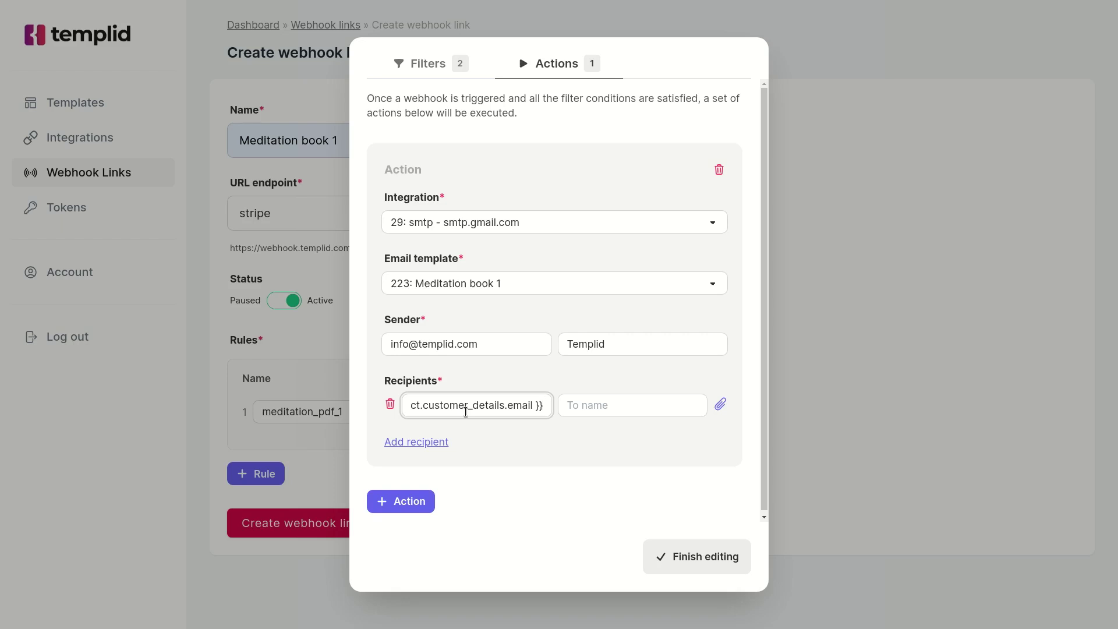
key("Home")
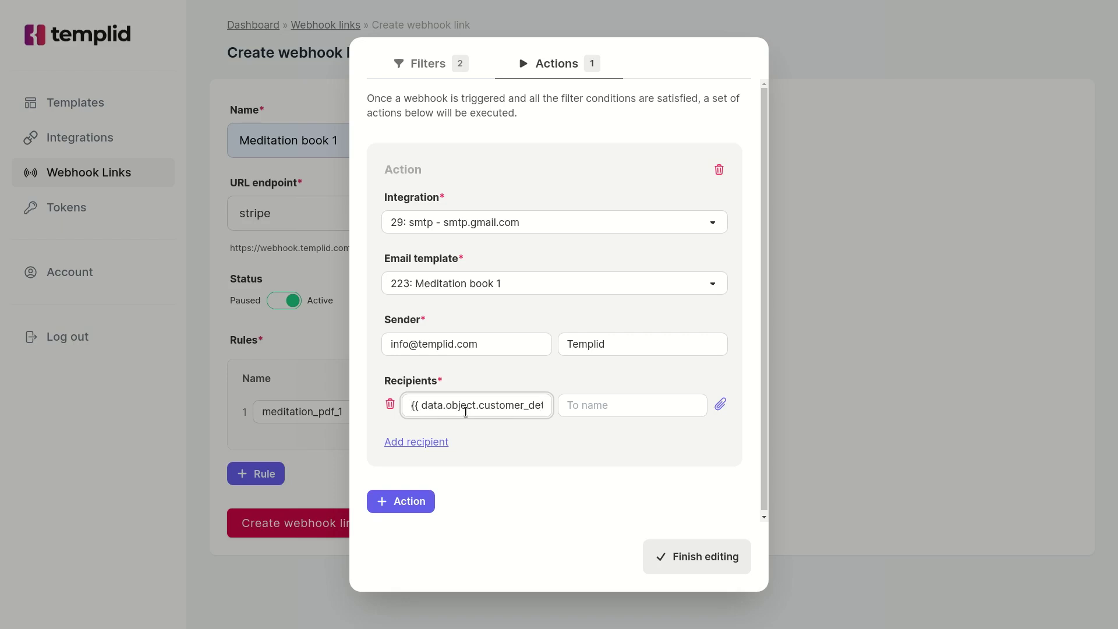
left_click_drag(407, 405, 420, 405)
left_click(446, 406)
key("Right")
key("Right")
key("Right")
key("Right")
key("Right")
key("Right")
key("Right")
key("Right")
key("Right")
key("Right")
key("Right")
key("Right")
key("Right")
key("Right")
key("Right")
key("Right")
key("Right")
key("Right")
key("Right")
key("Right")
key("Right")
key("Right")
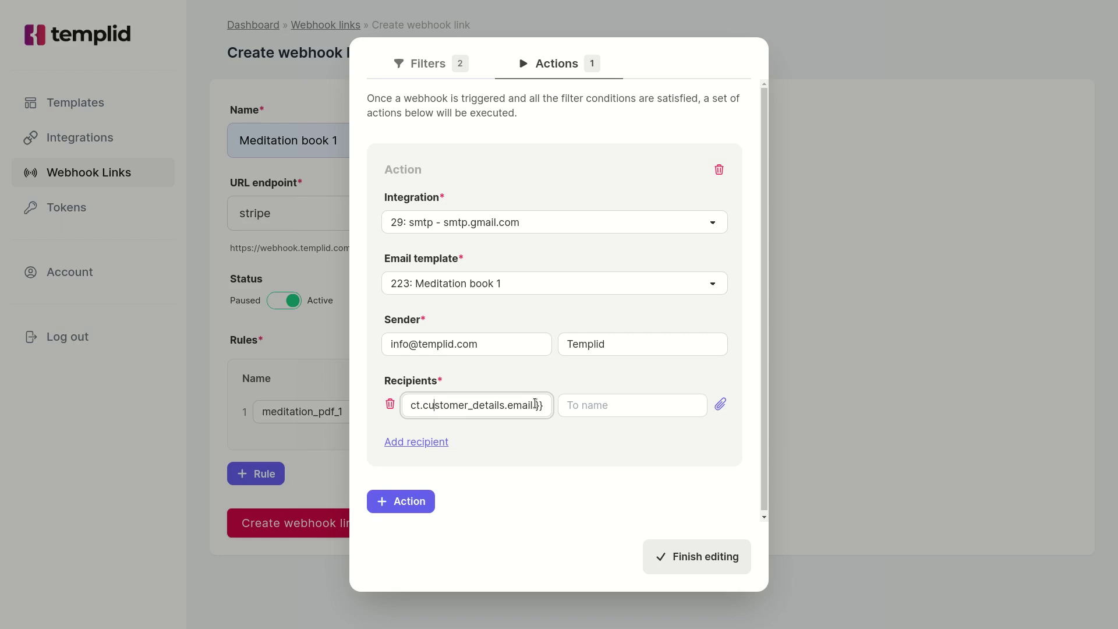
Set the recipient name to the customer_details.name expression and finish editing the rule.
left_click(593, 406)
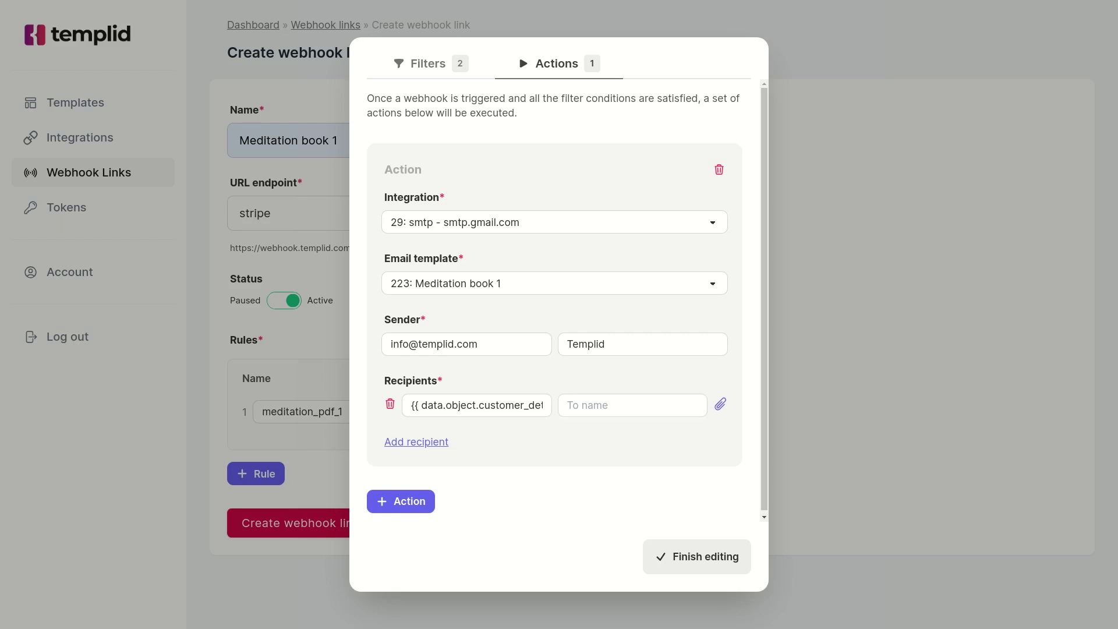
left_click(615, 405)
type("{{ data.object.customer_details.name }}")
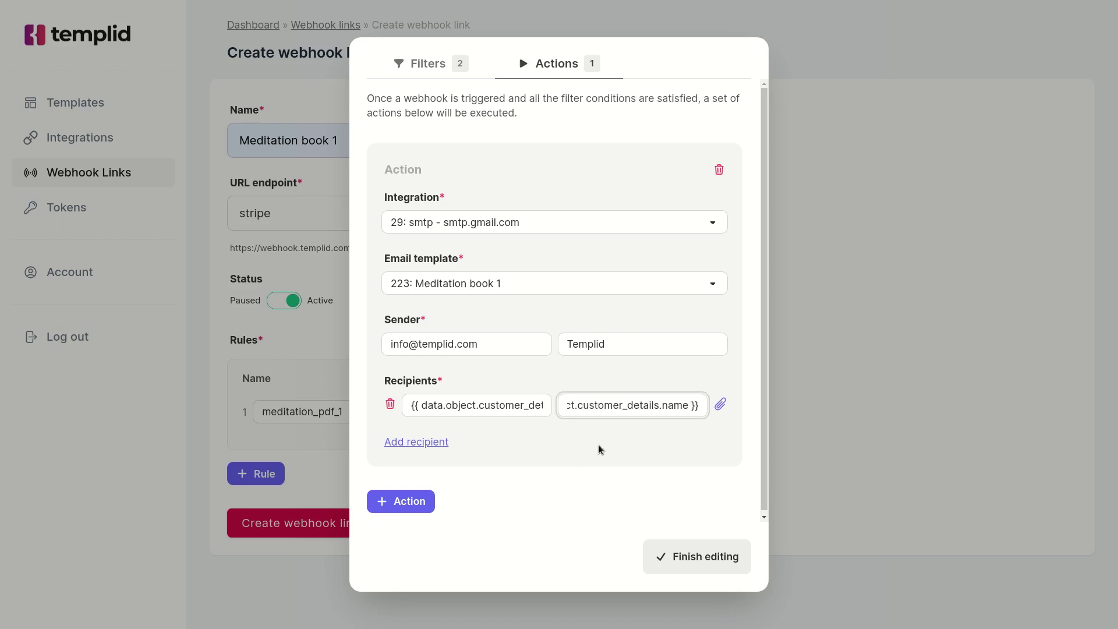
key("Home")
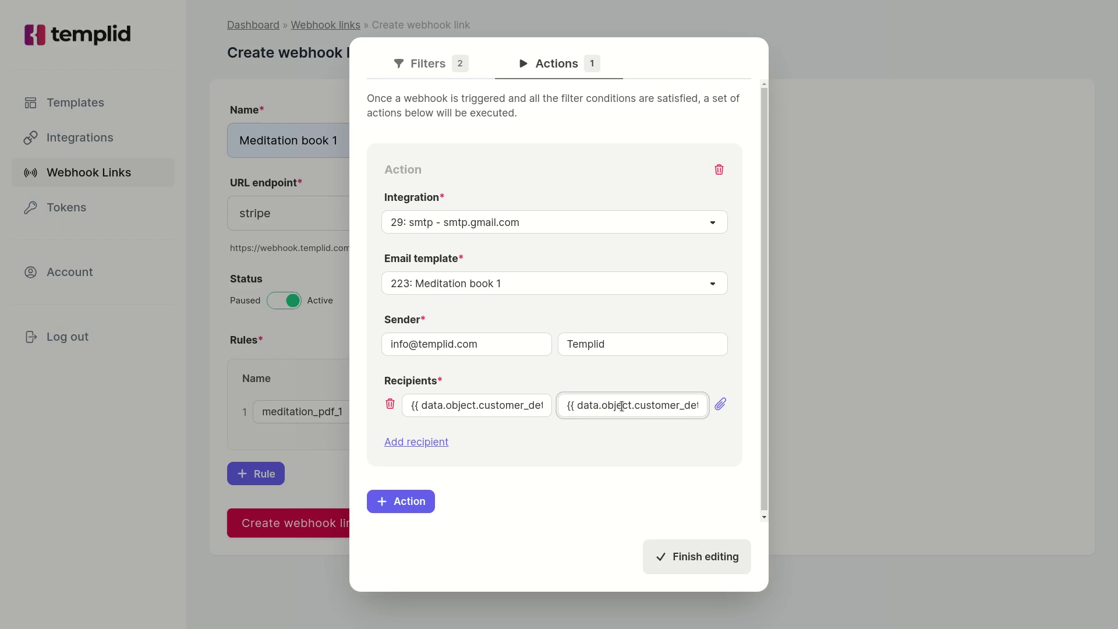
key("End")
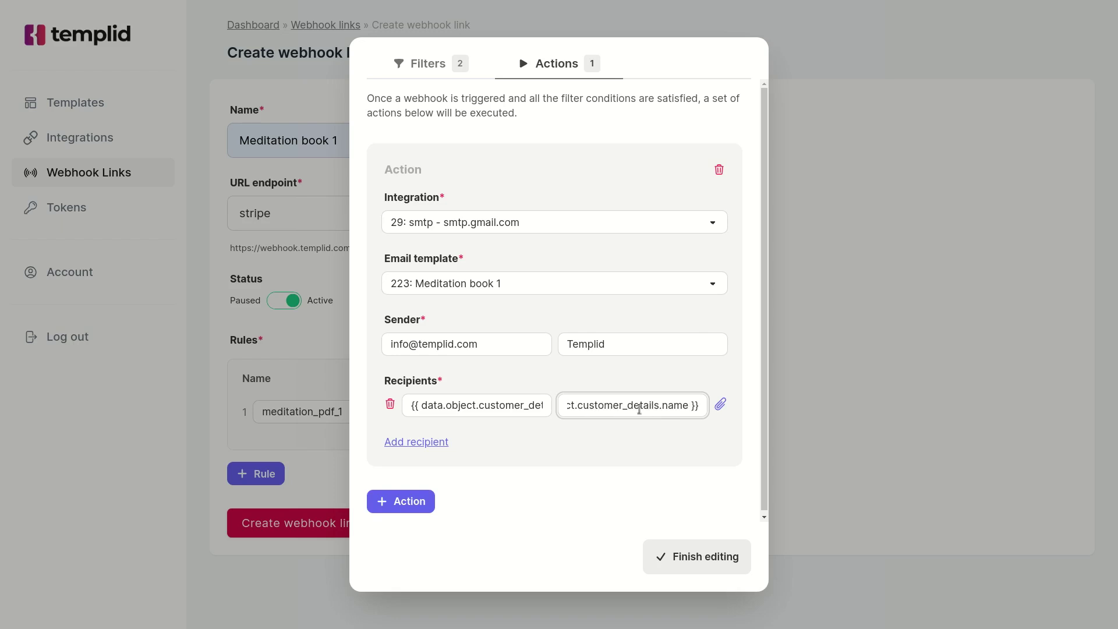
left_click(515, 191)
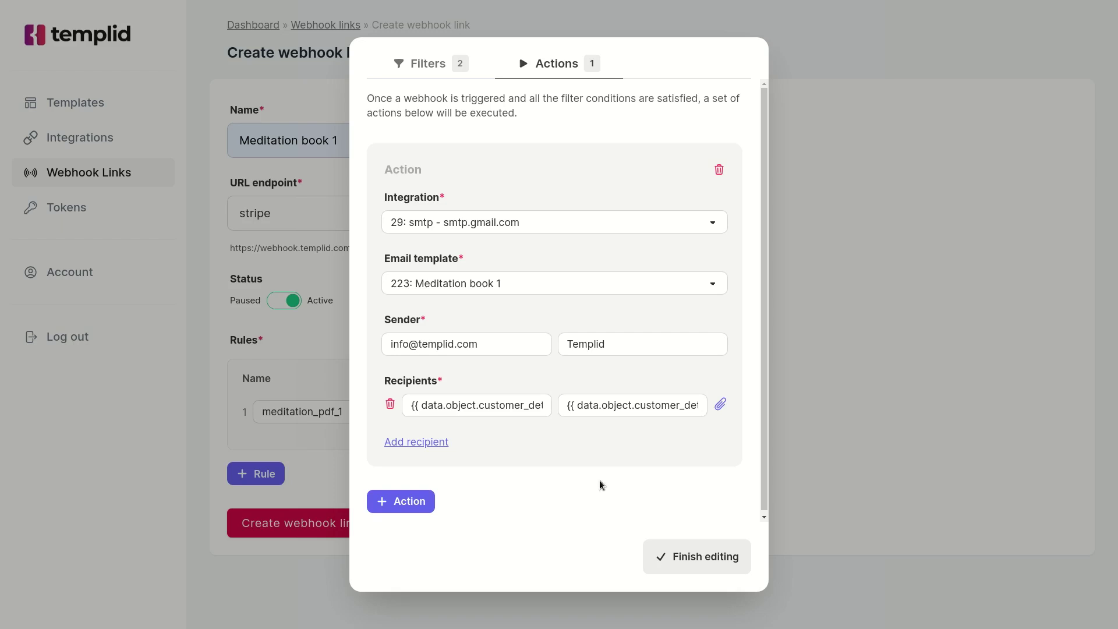
left_click(703, 578)
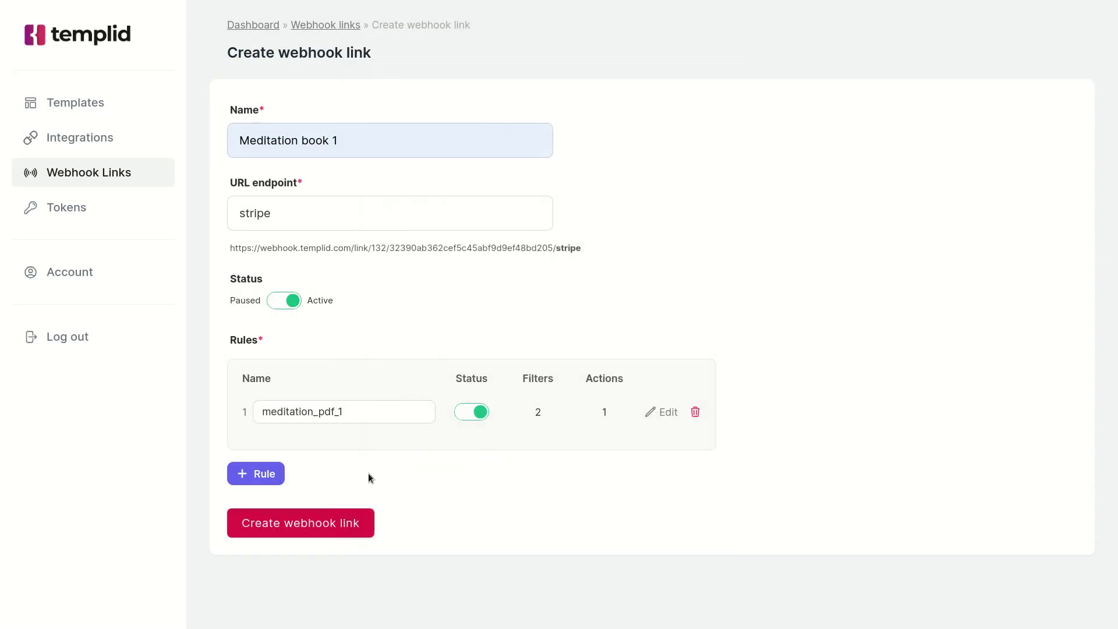
Create the Meditation book 1 webhook link, then copy its new URL from the Webhook links table.
left_click(338, 531)
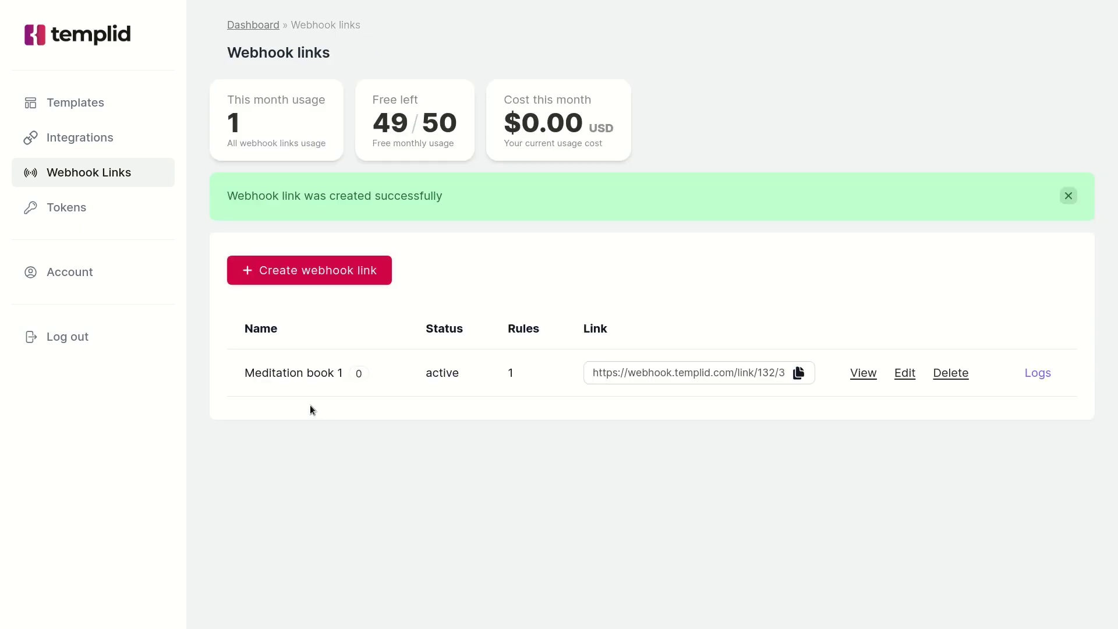
left_click(800, 374)
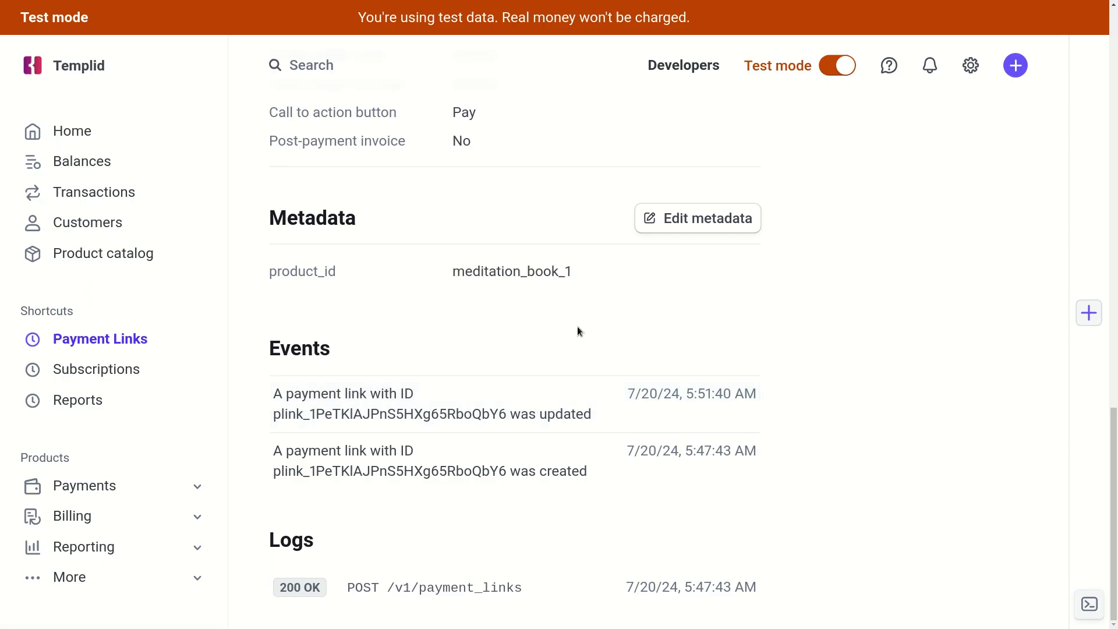
Go to Developers > Webhooks and start adding a new webhook endpoint.
left_click(667, 71)
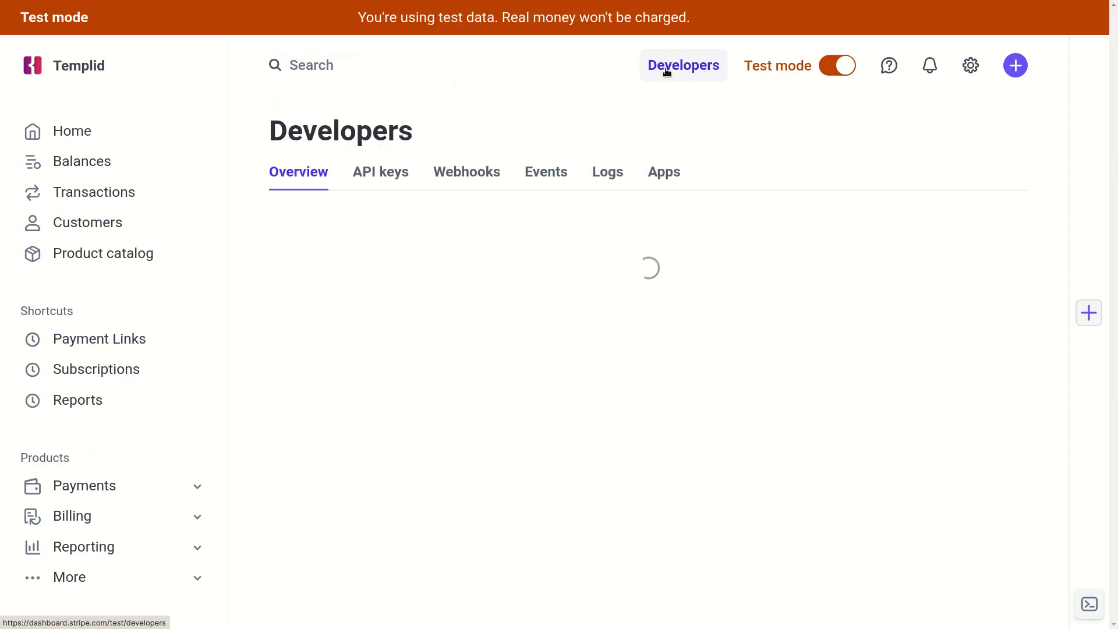
left_click(456, 173)
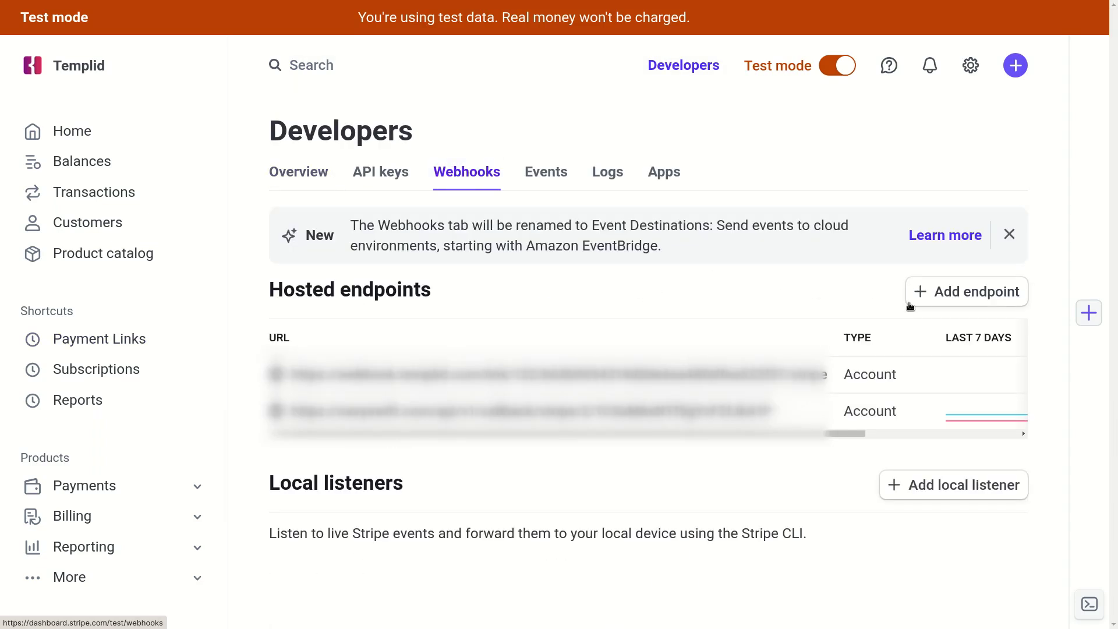
left_click(952, 296)
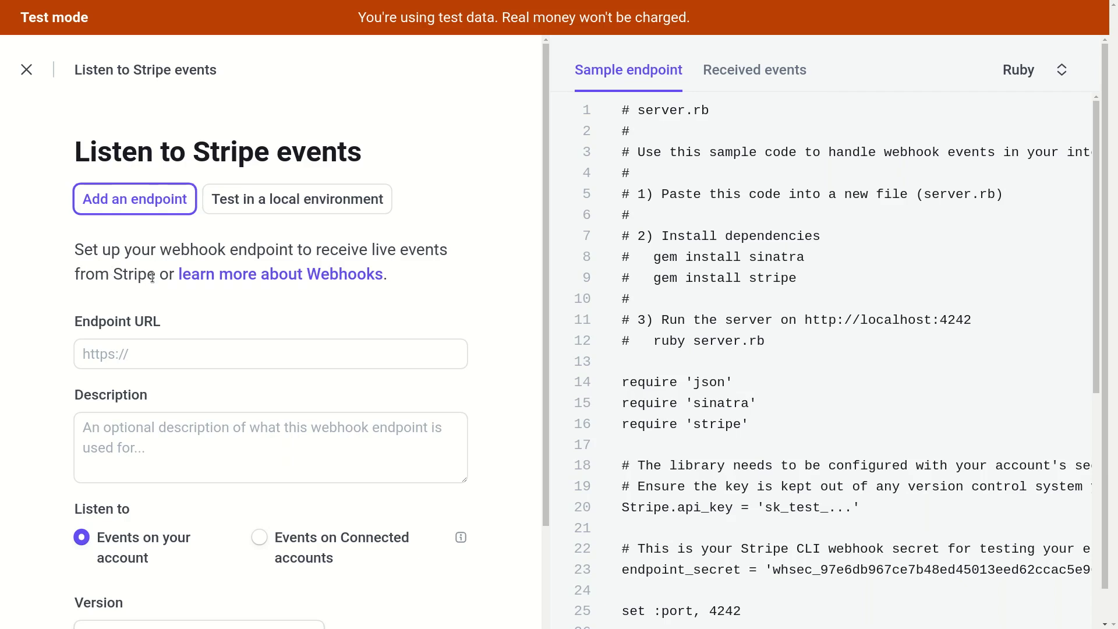
Paste the copied Templid webhook URL into the Endpoint URL field.
left_click(349, 356)
key("ctrl+v")
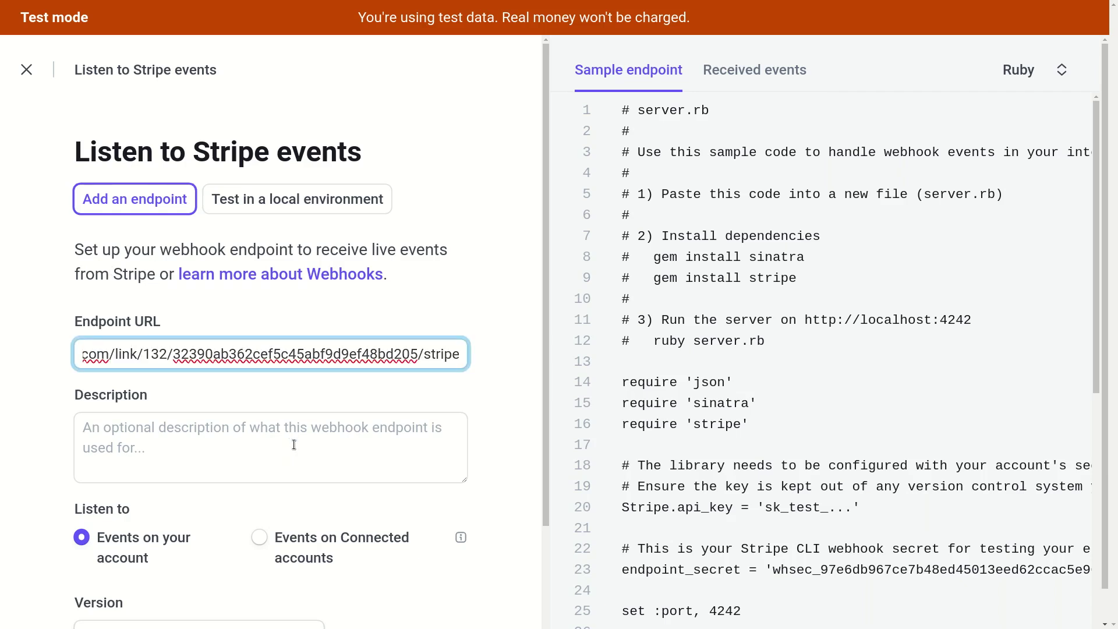
left_click(86, 423)
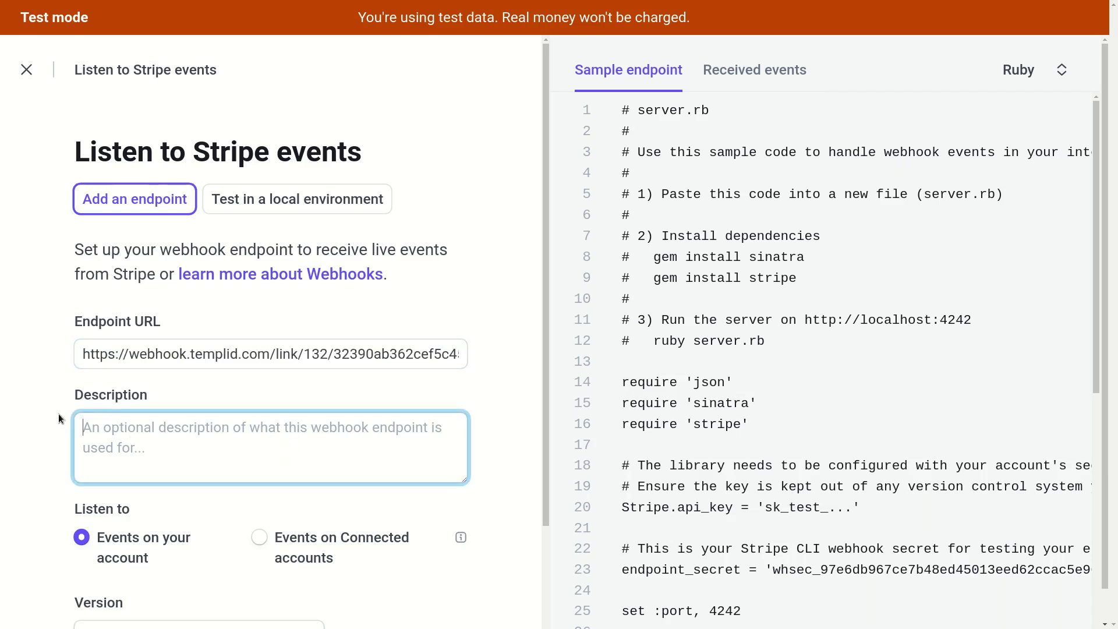
scroll(102, 429, "down", 1)
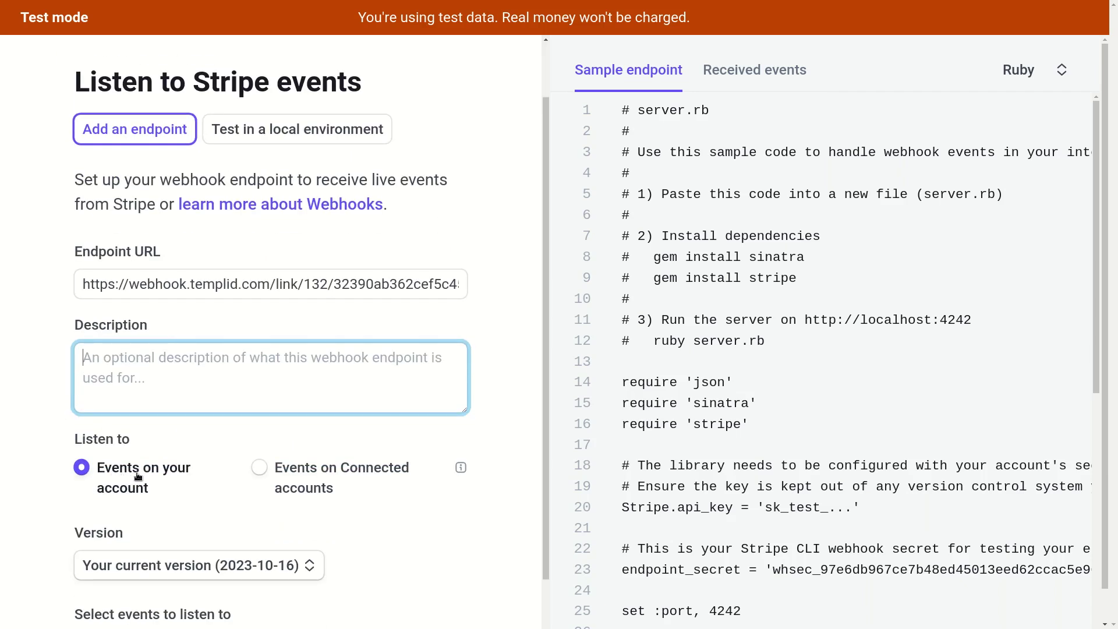
scroll(62, 498, "down", 2)
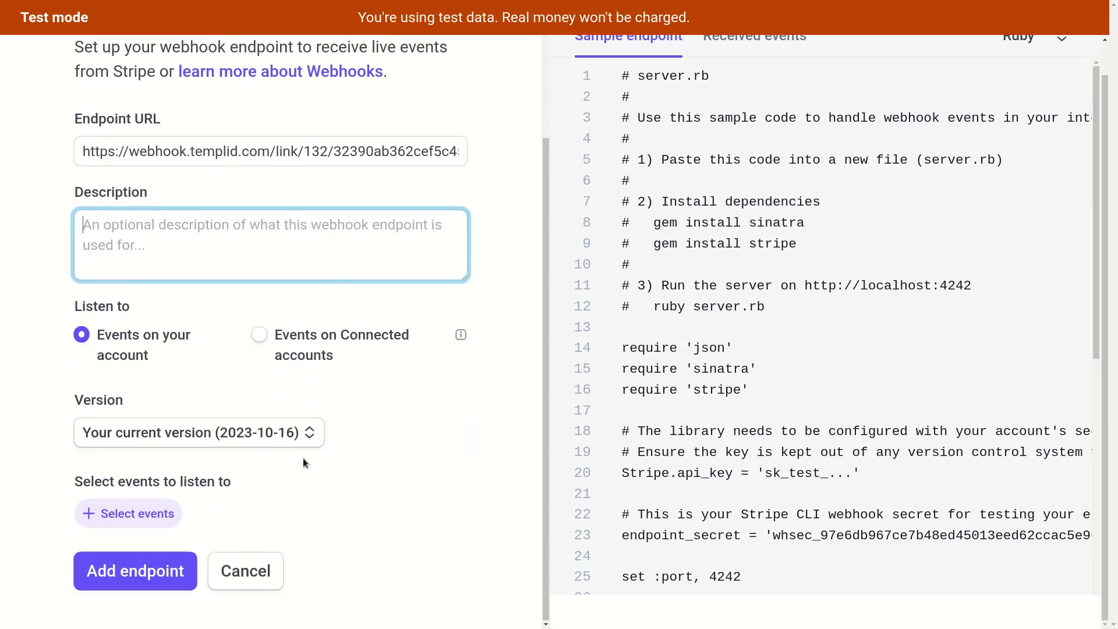
Search the events for 'checkout' and tick checkout.session.completed.
left_click(115, 517)
left_click(286, 168)
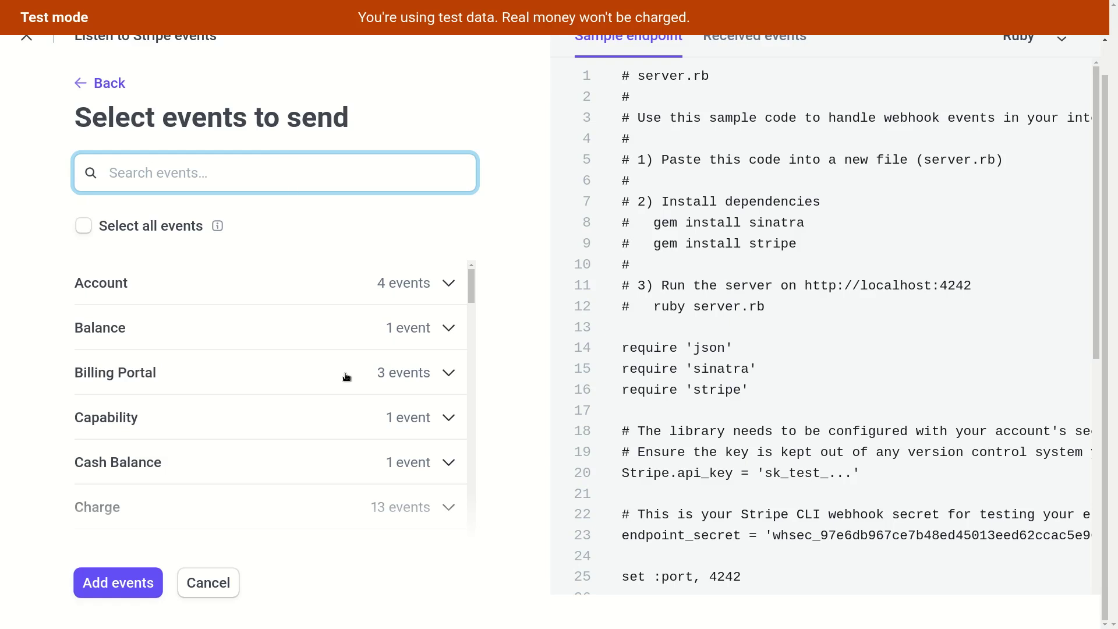
scroll(345, 376, "down", 5)
scroll(345, 376, "down", 8)
scroll(345, 376, "up", 15)
type("checkout")
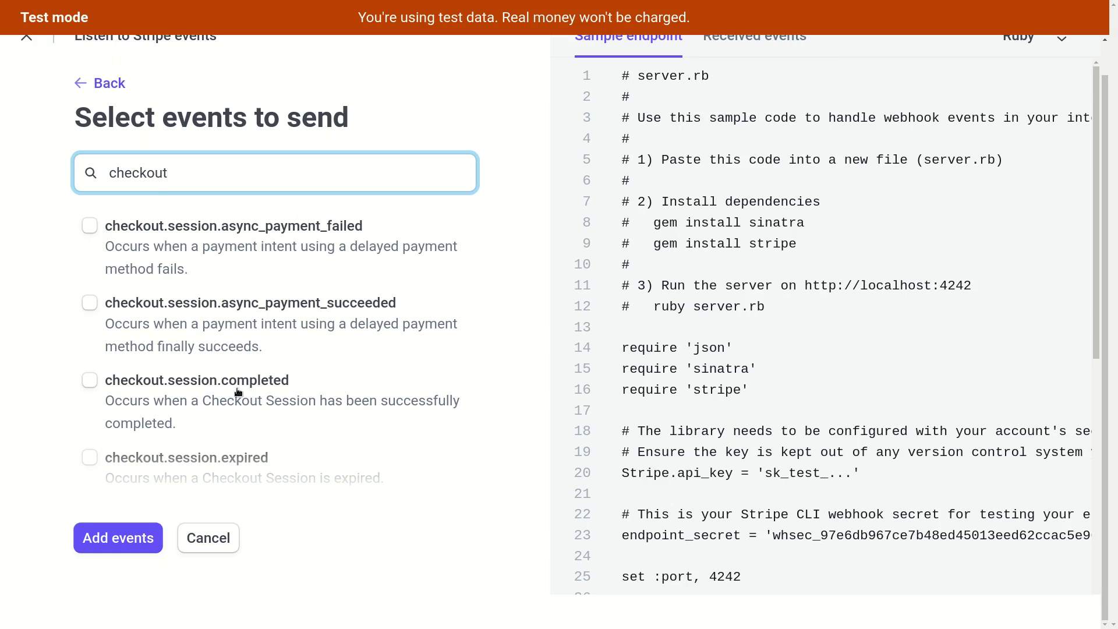
left_click(92, 384)
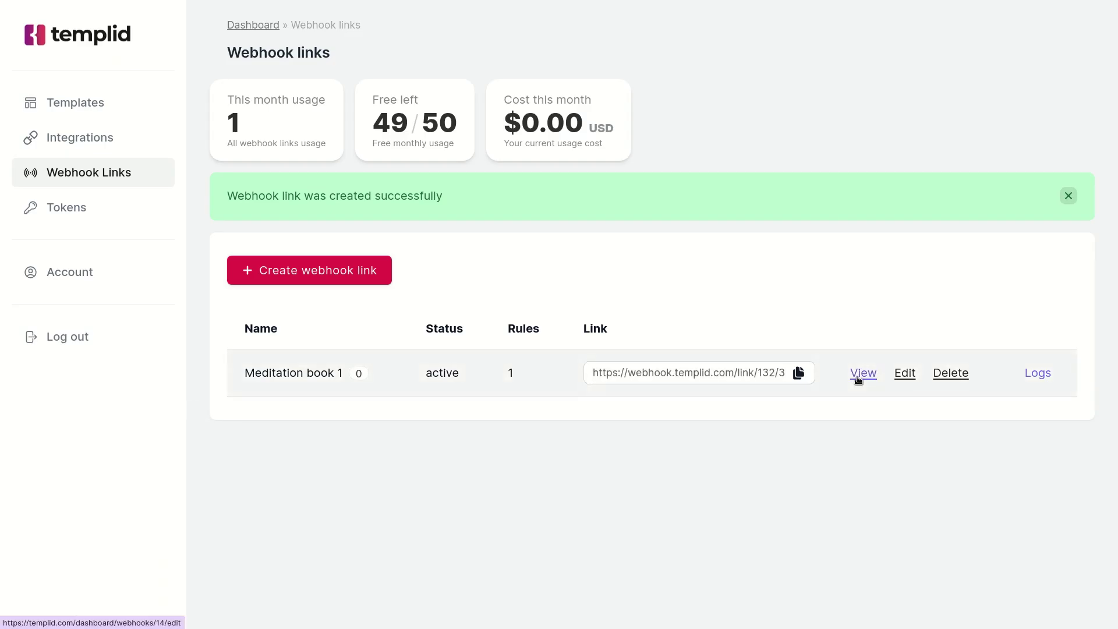
Check that the meditation_pdf_1 rule's type filter in Meditation book 1 matches the checkout event.
left_click(904, 373)
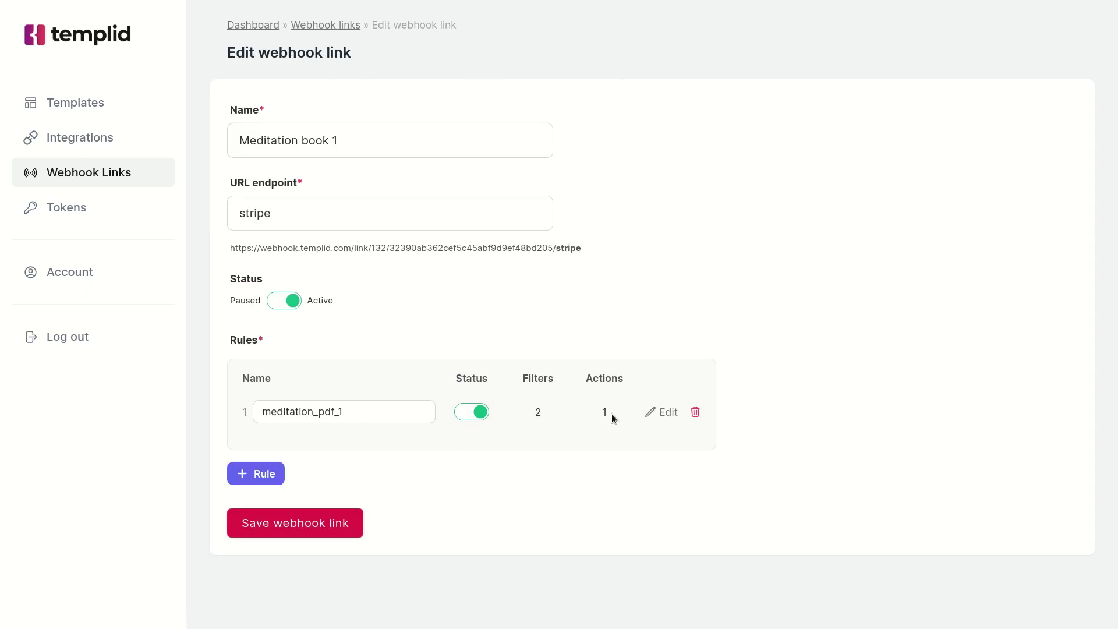
left_click(661, 414)
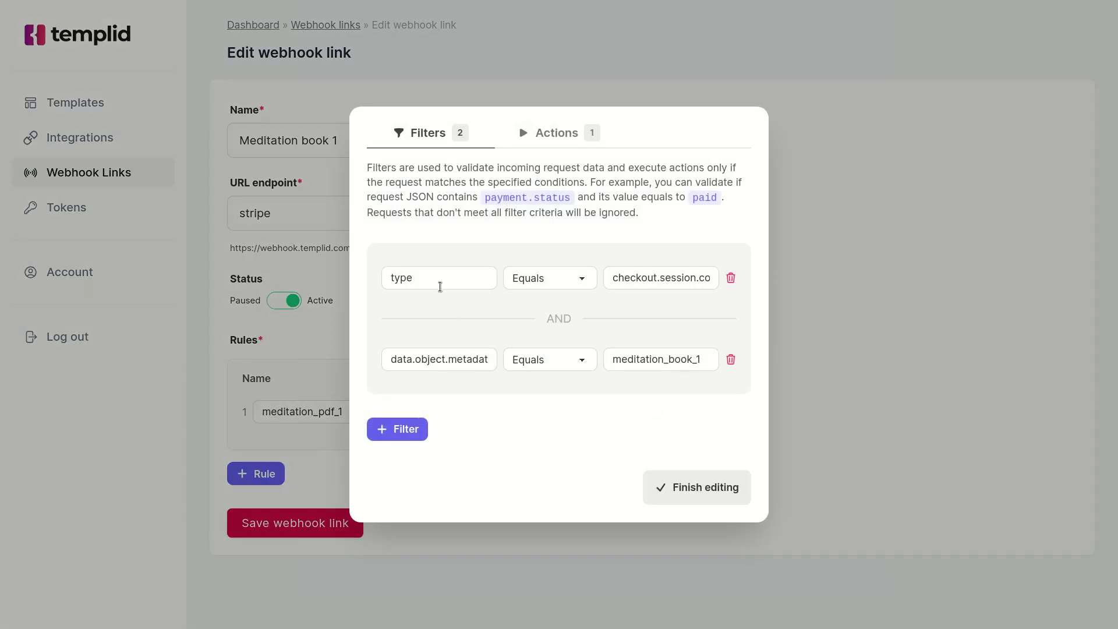
left_click(440, 287)
left_click_drag(613, 278, 659, 279)
left_click(671, 278)
Add checkout.session.completed to the endpoint and save the Templid webhook endpoint.
scroll(672, 278, "right", 2)
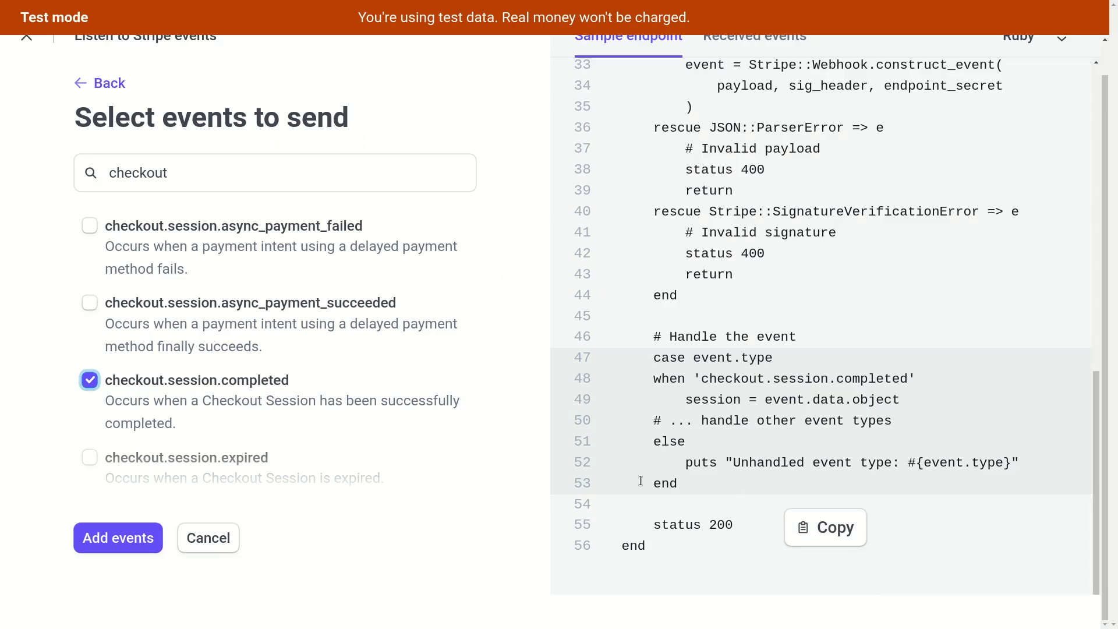
left_click(117, 547)
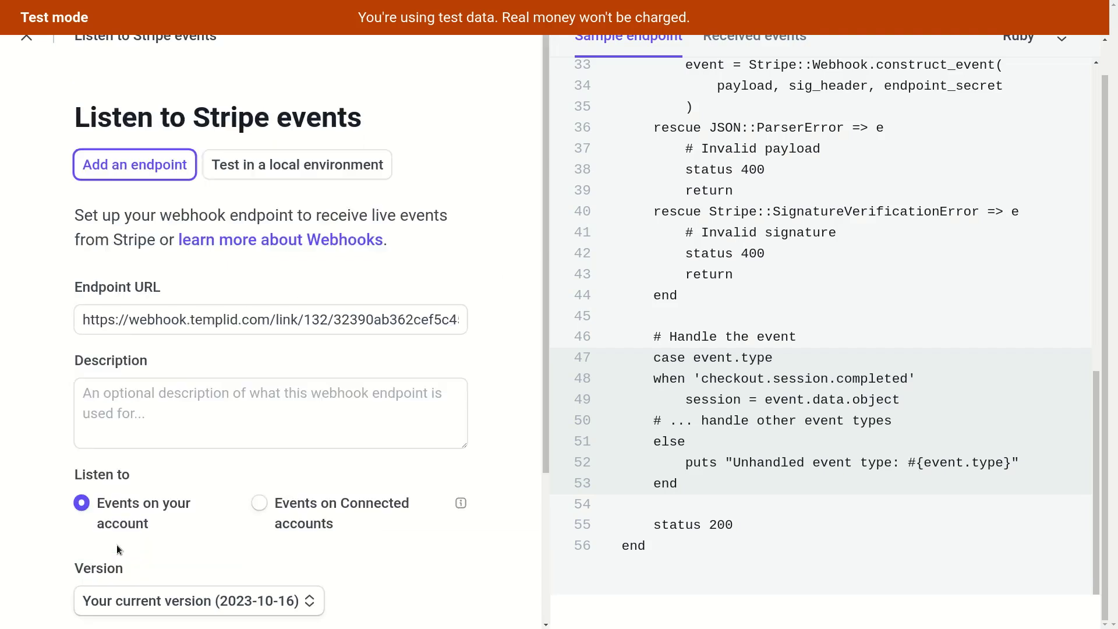
scroll(312, 519, "down", 3)
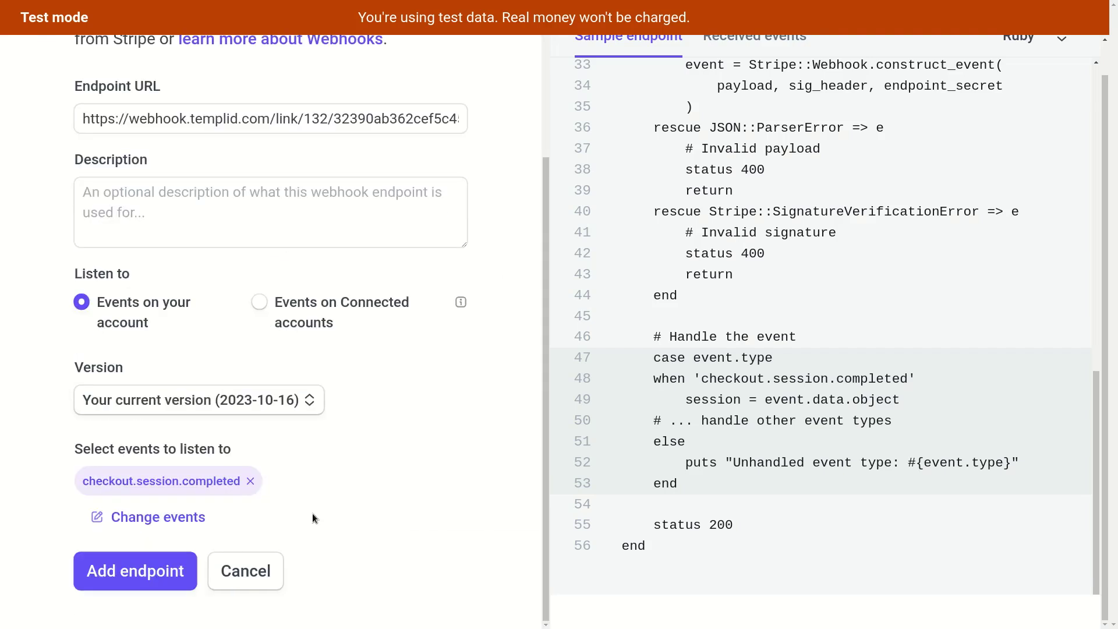
left_click(120, 574)
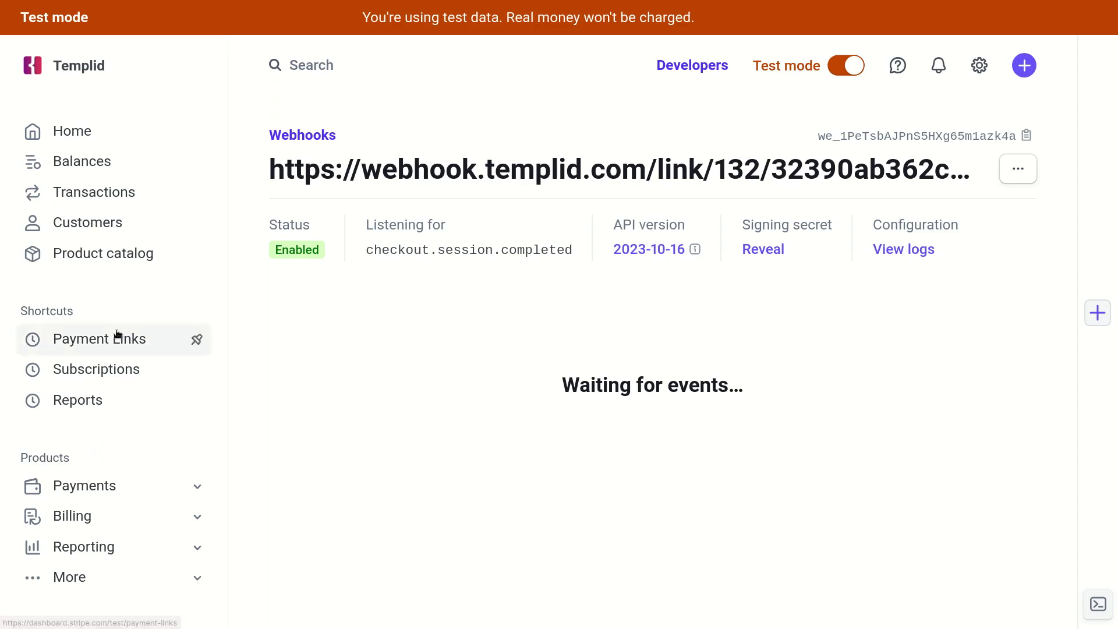
Find Payment Links via search and copy the $6.99 Meditation: morning routine (PDF) link URL.
left_click(330, 65)
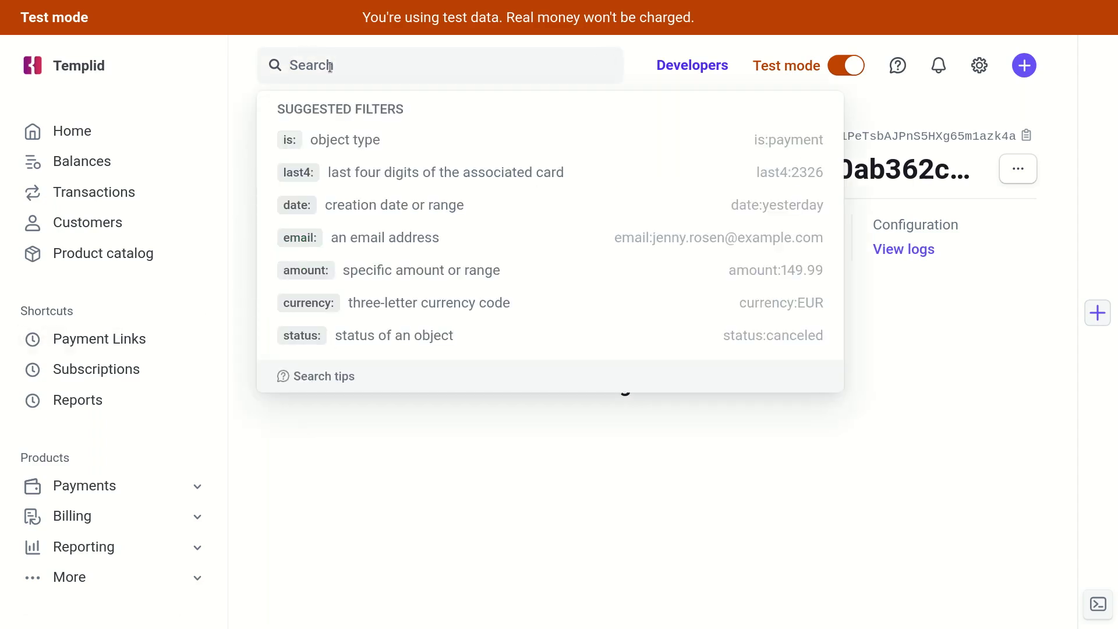
type("payment links")
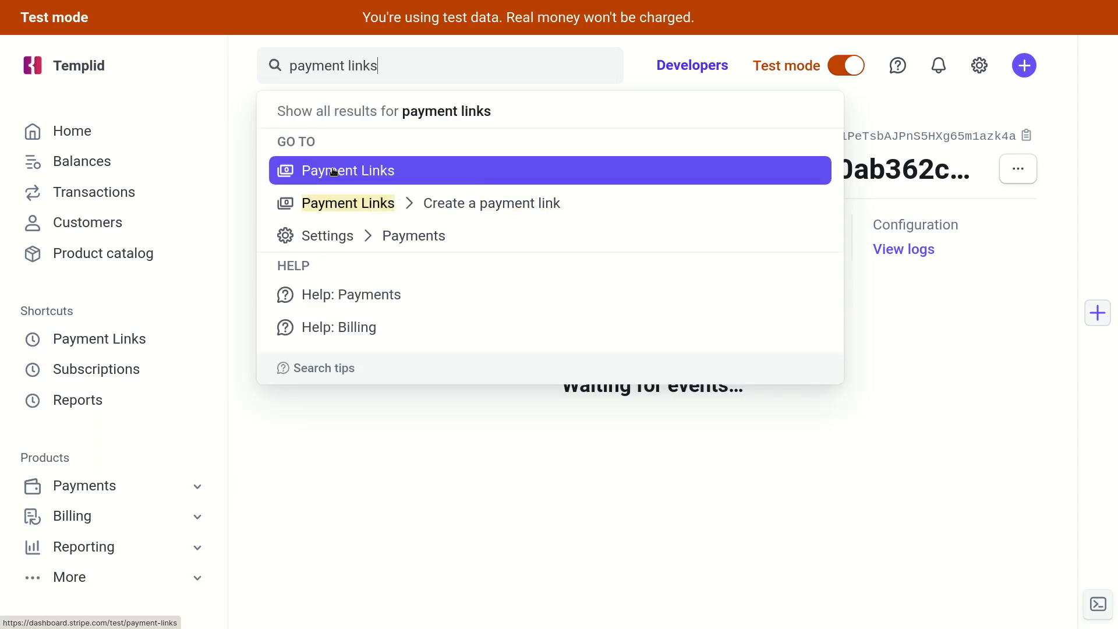
left_click(334, 172)
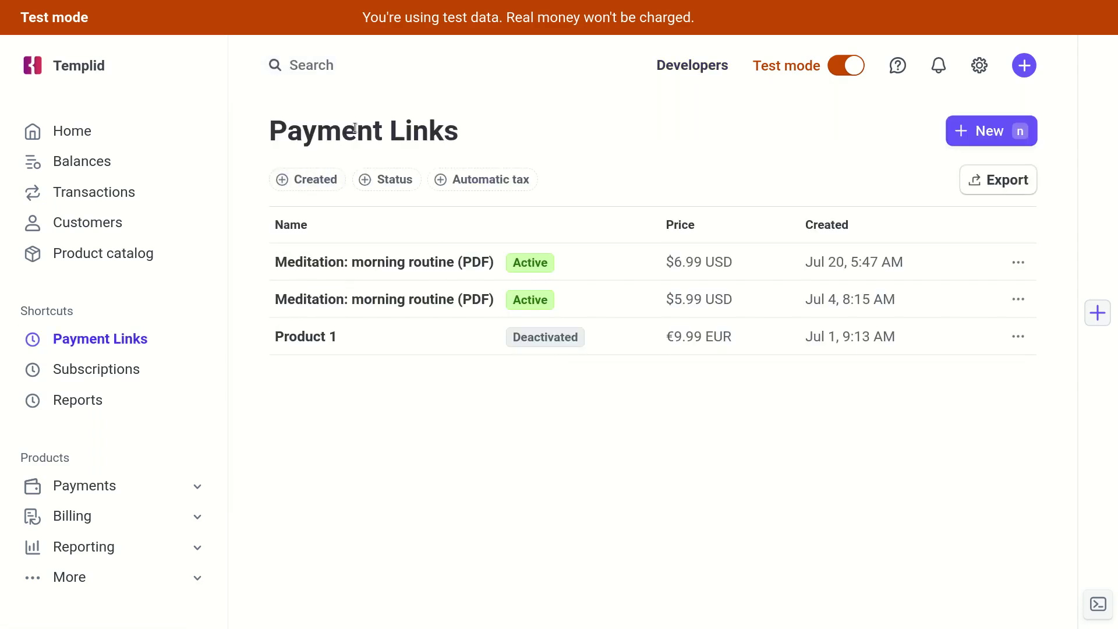
mouse_move(962, 262)
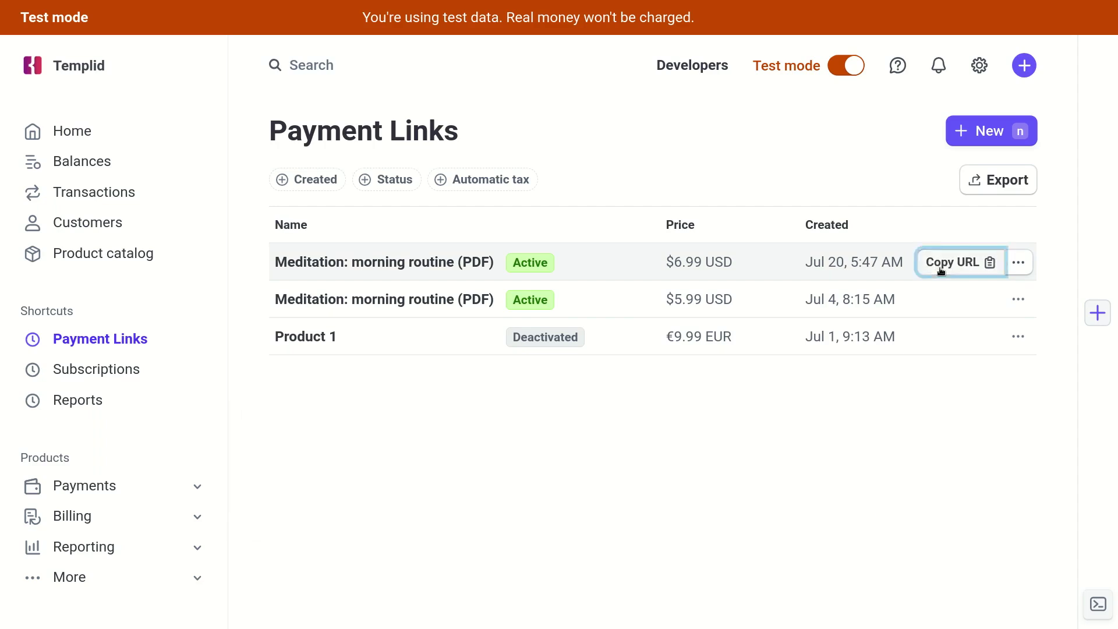
left_click(936, 270)
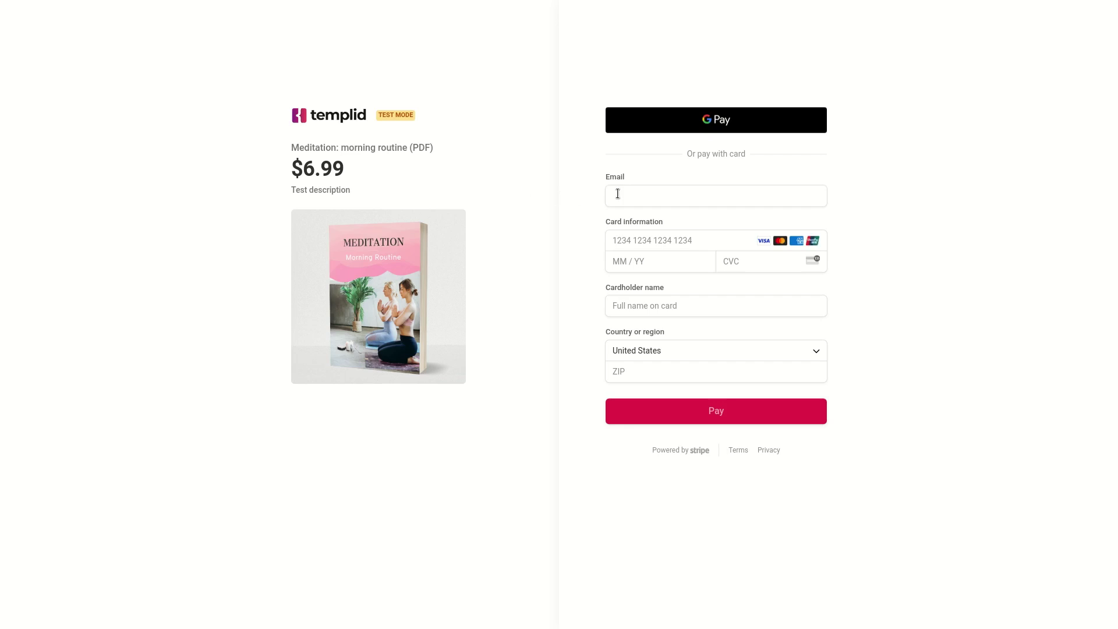
Fill the checkout email with the temporary Temp Mail address.
key("alt+Tab")
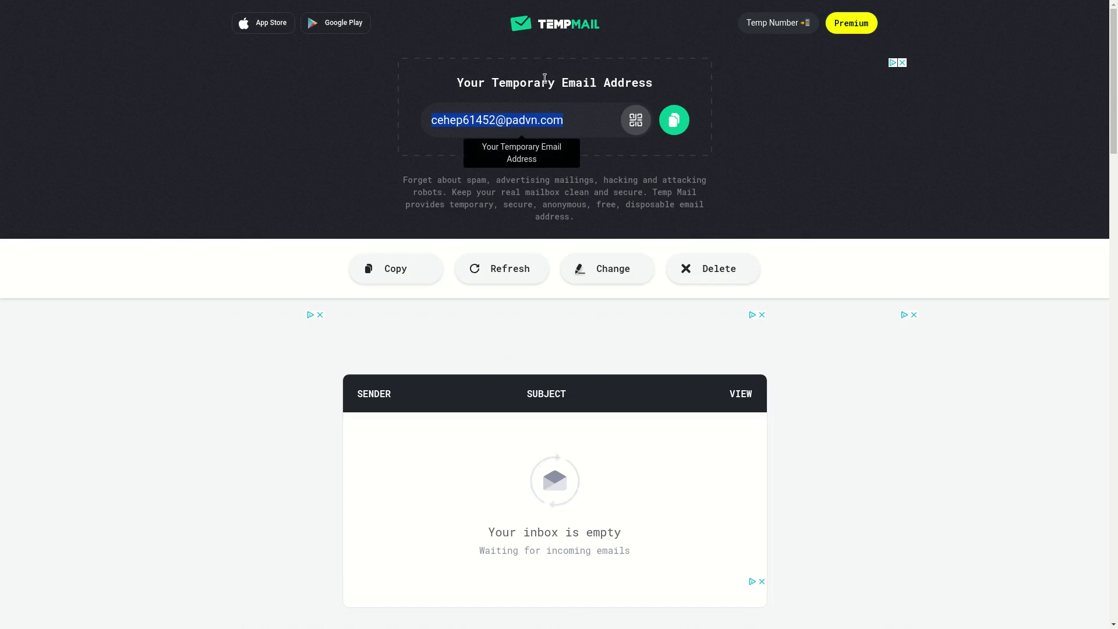
left_click(674, 120)
key("alt+Tab")
left_click(669, 190)
key("ctrl+v")
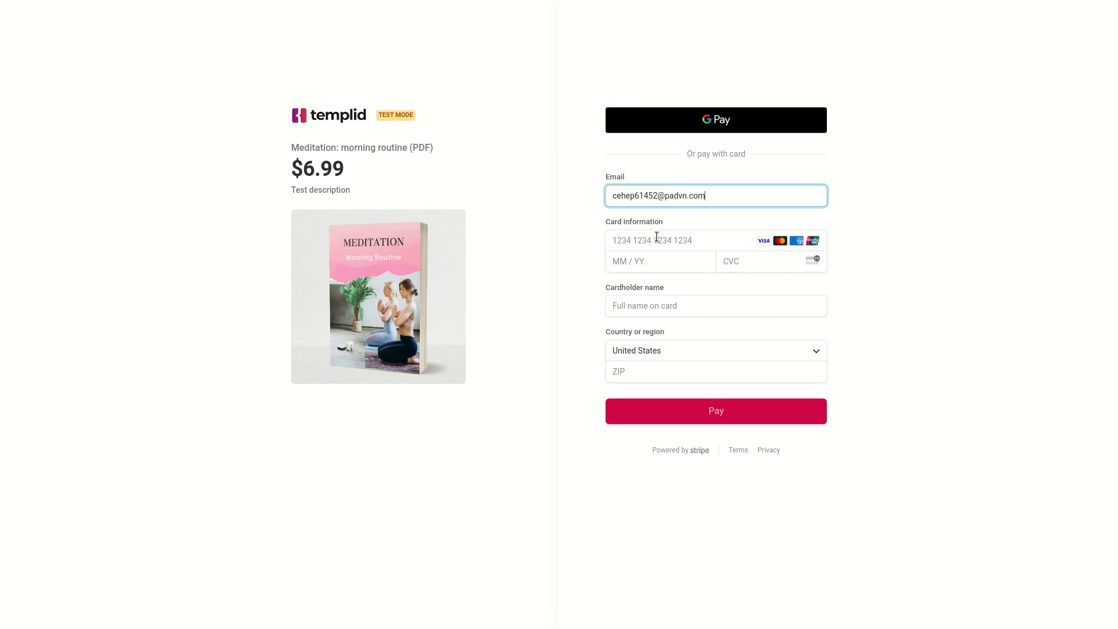
Enter the 4242 test card, CVC 123, a cardholder name and ZIP, then pay $6.99.
left_click(656, 237)
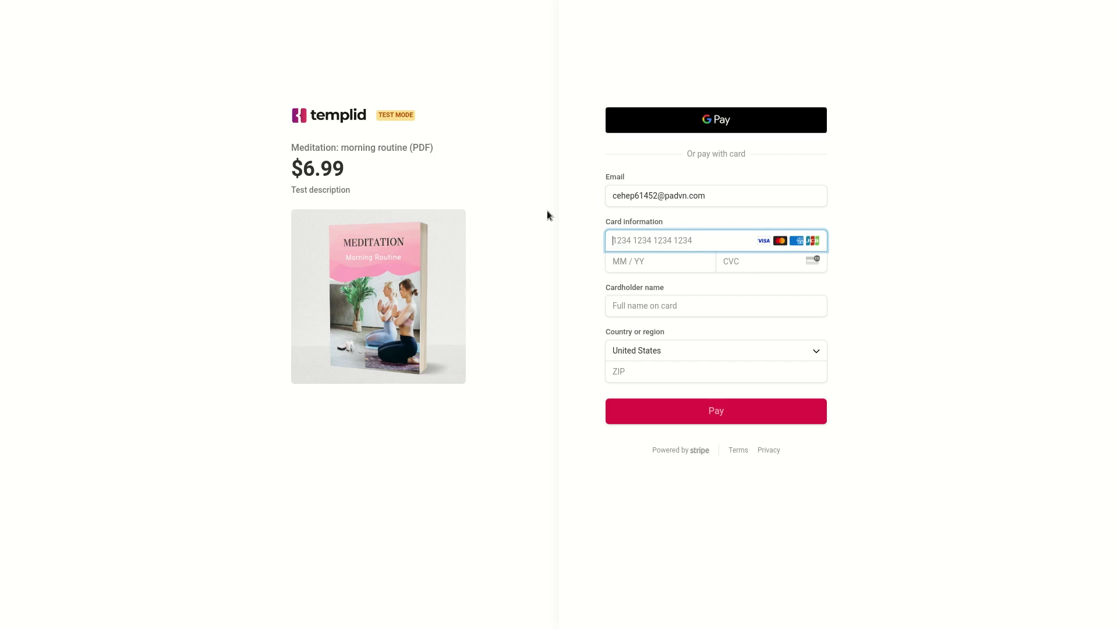
type("4242")
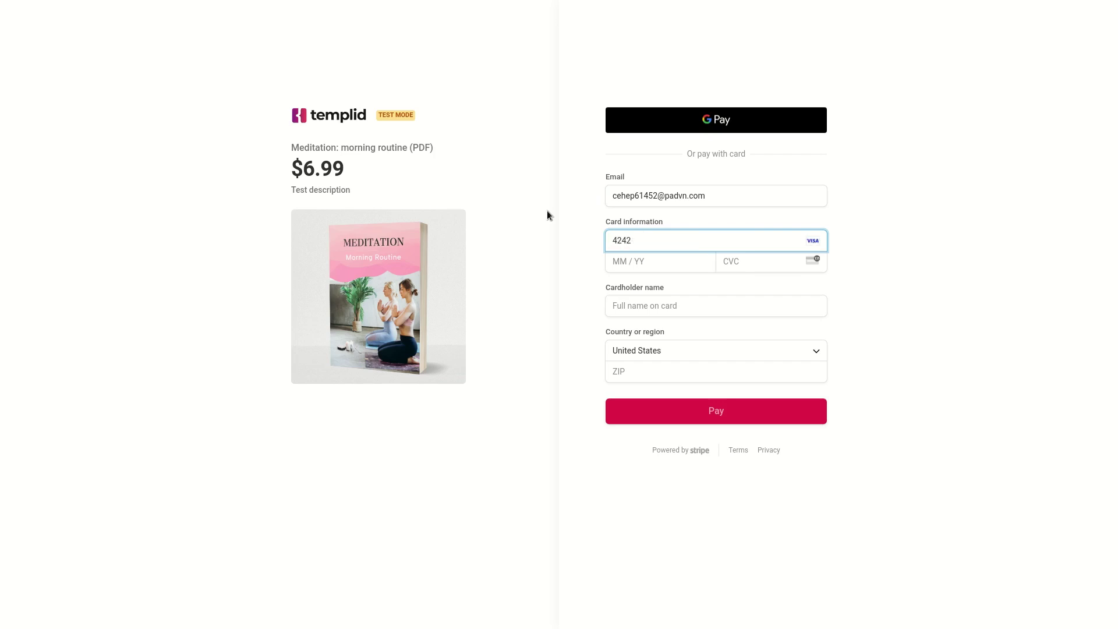
type("424242424242")
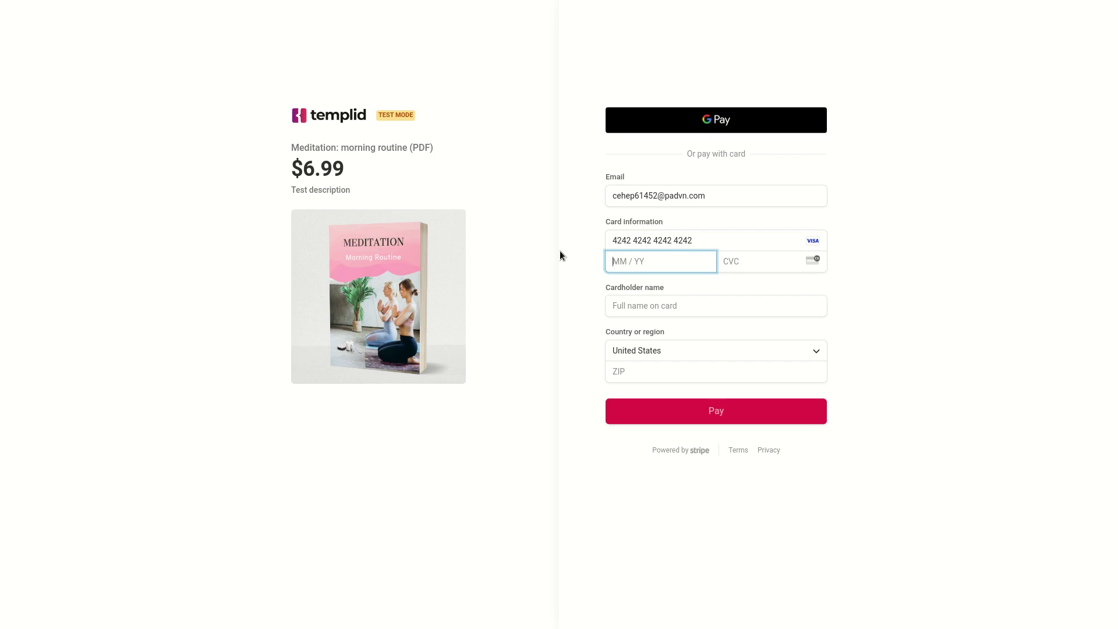
type("0245")
left_click(726, 258)
type("123")
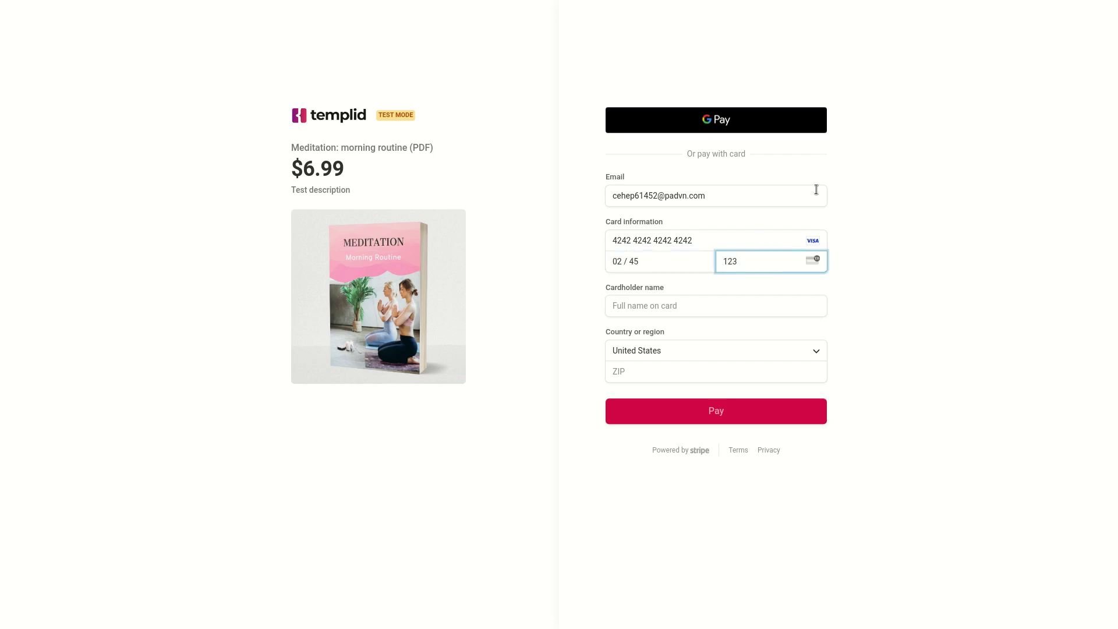
key("Tab")
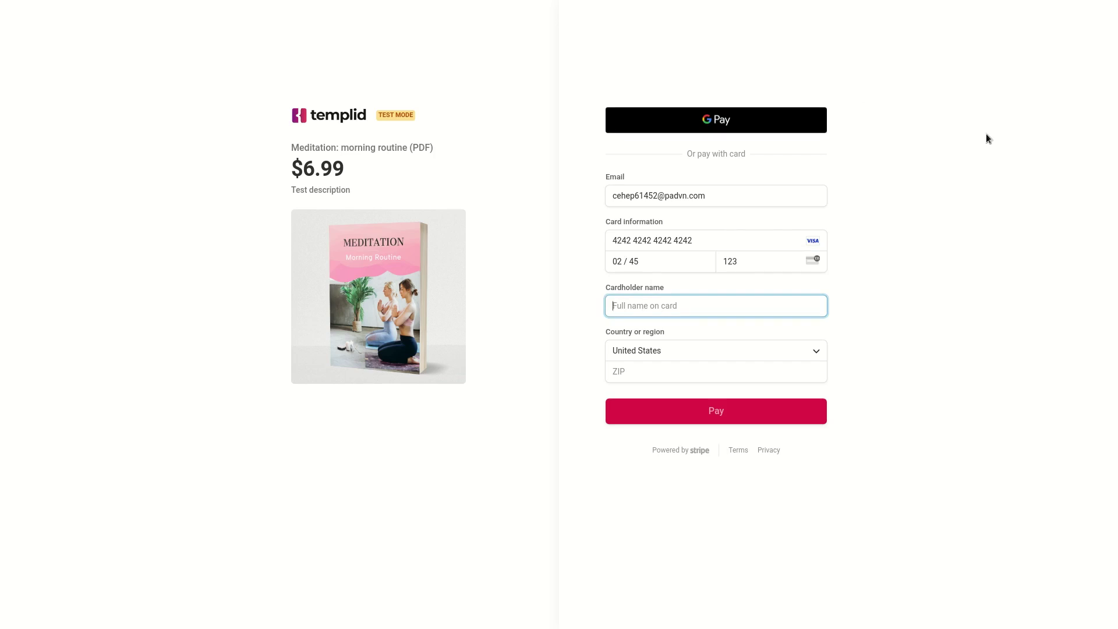
type("John")
left_click(641, 369)
type("12345")
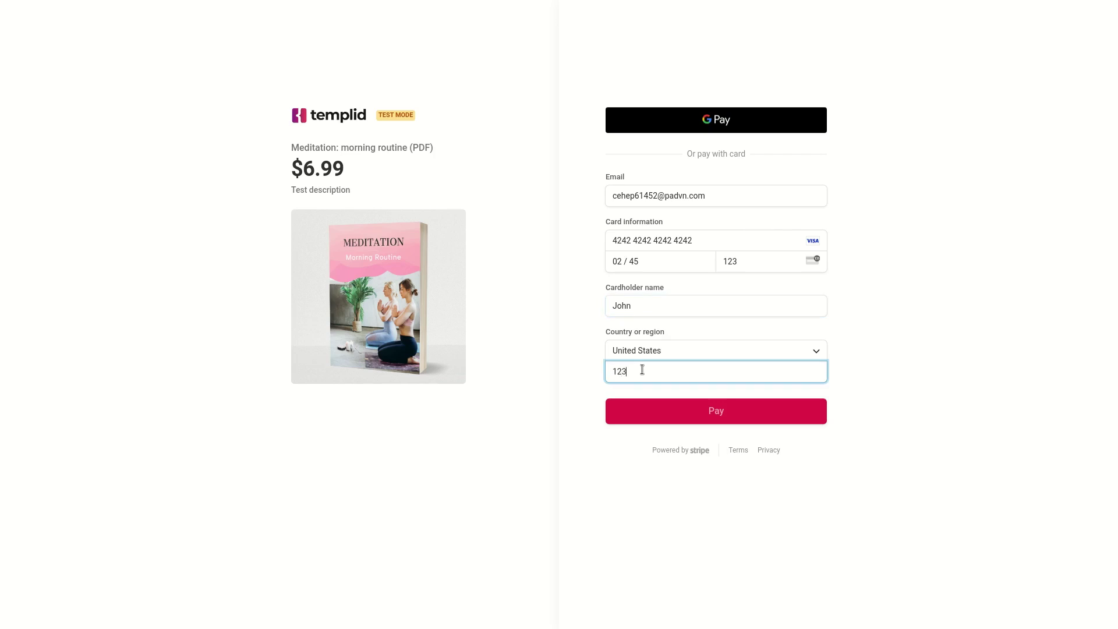
left_click(718, 413)
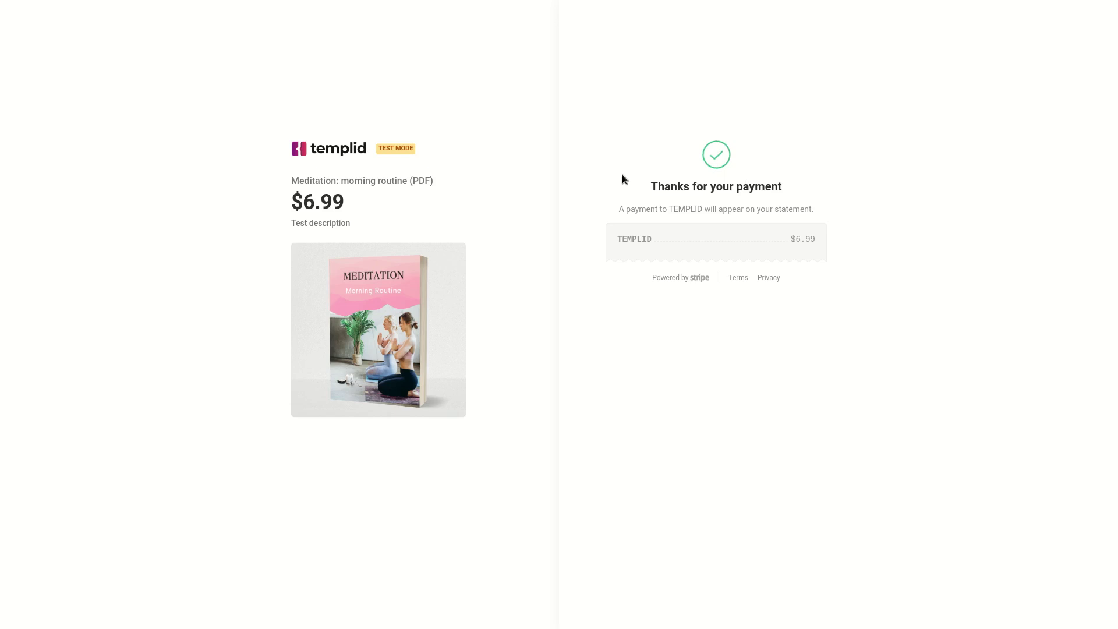
Open Templid's 'You ebook PDF copy' email in Temp Mail and follow its Download link.
key("ctrl+Tab")
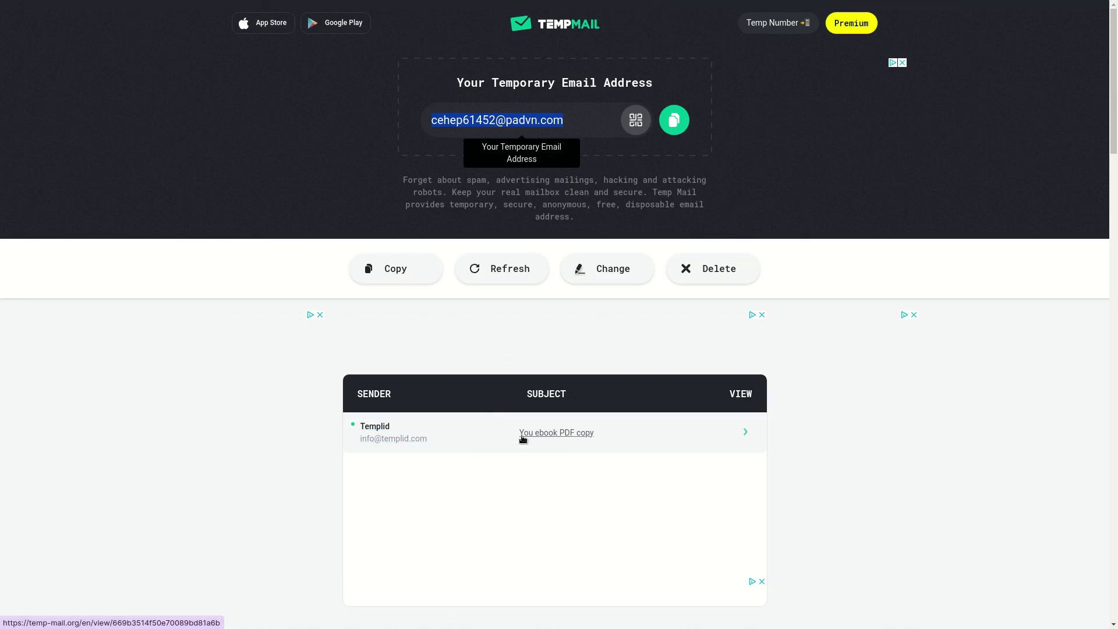
left_click(652, 436)
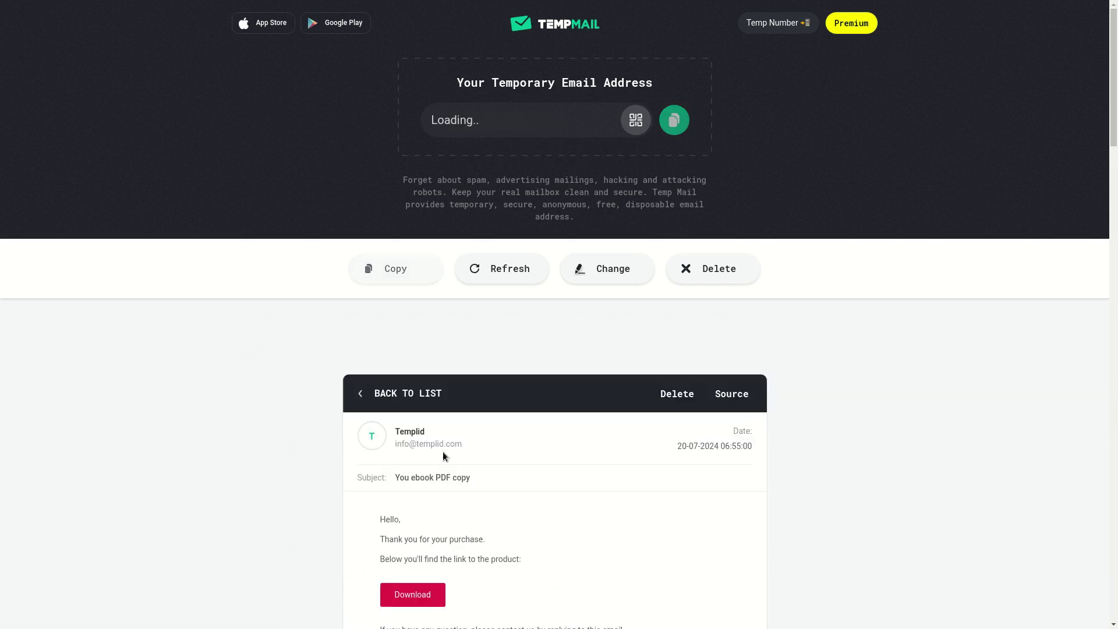
scroll(396, 490, "down", 2)
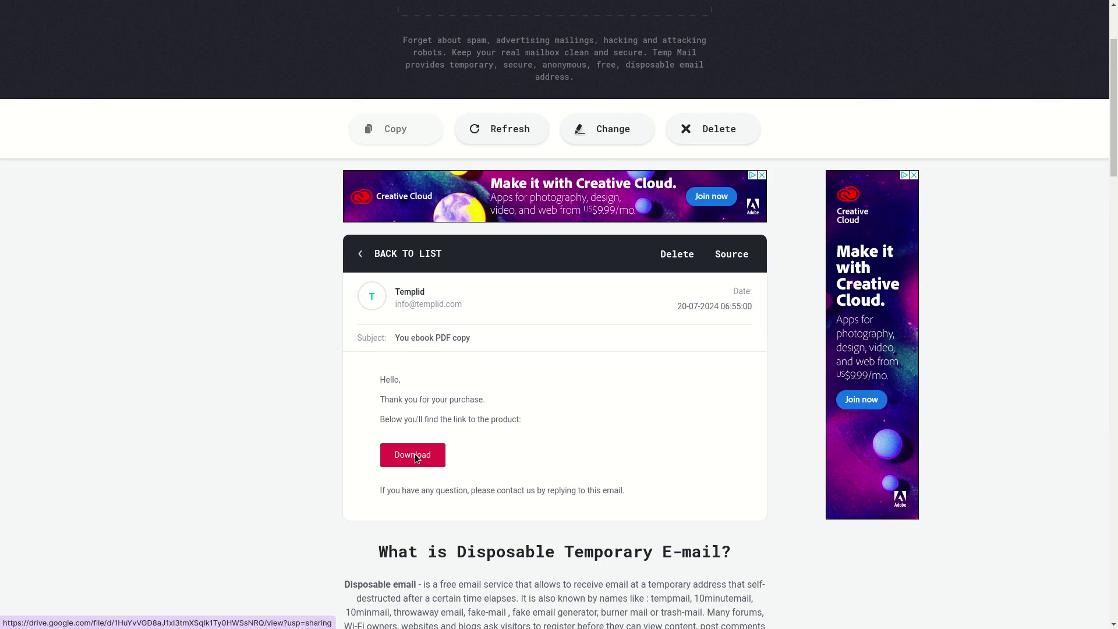
left_click(415, 453)
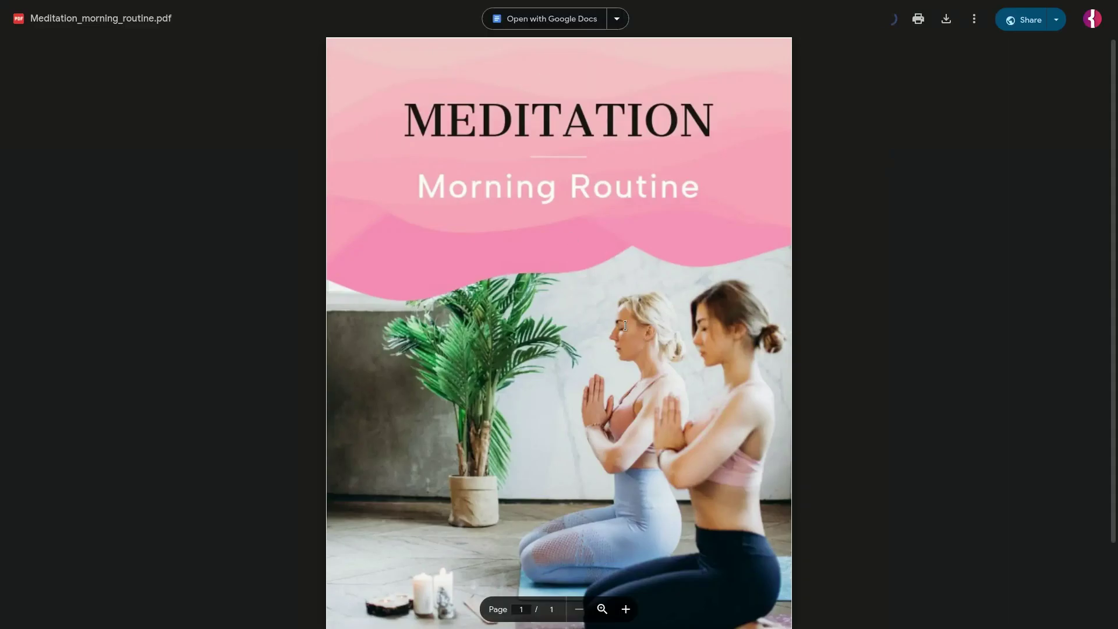
Scroll through Meditation_morning_routine.pdf in the Google Drive viewer to check it.
scroll(532, 459, "down", 2)
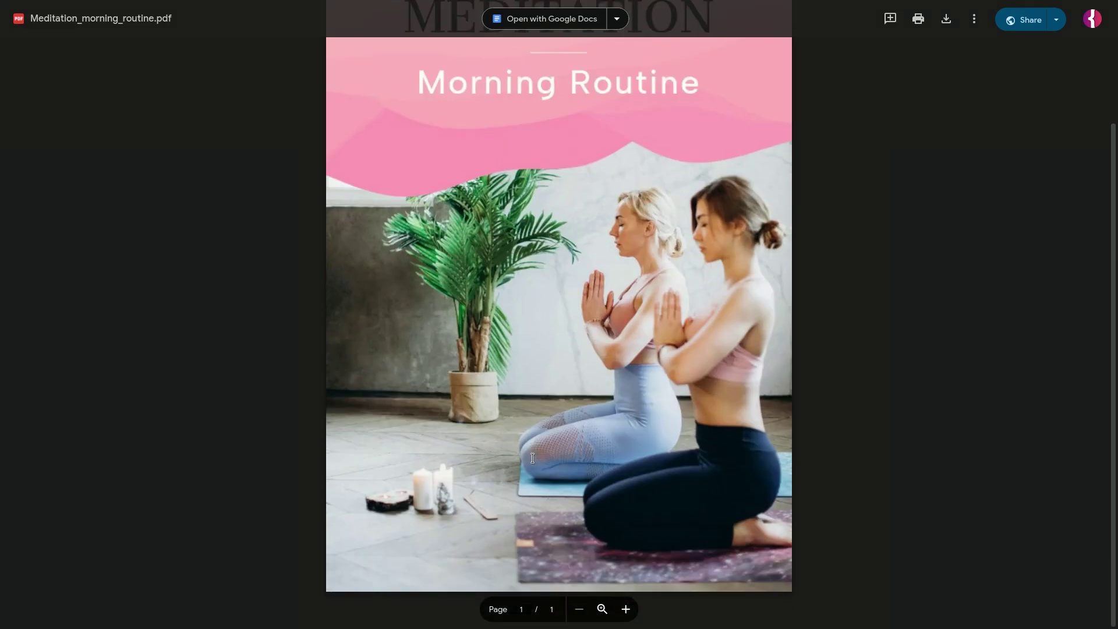
scroll(586, 486, "up", 2)
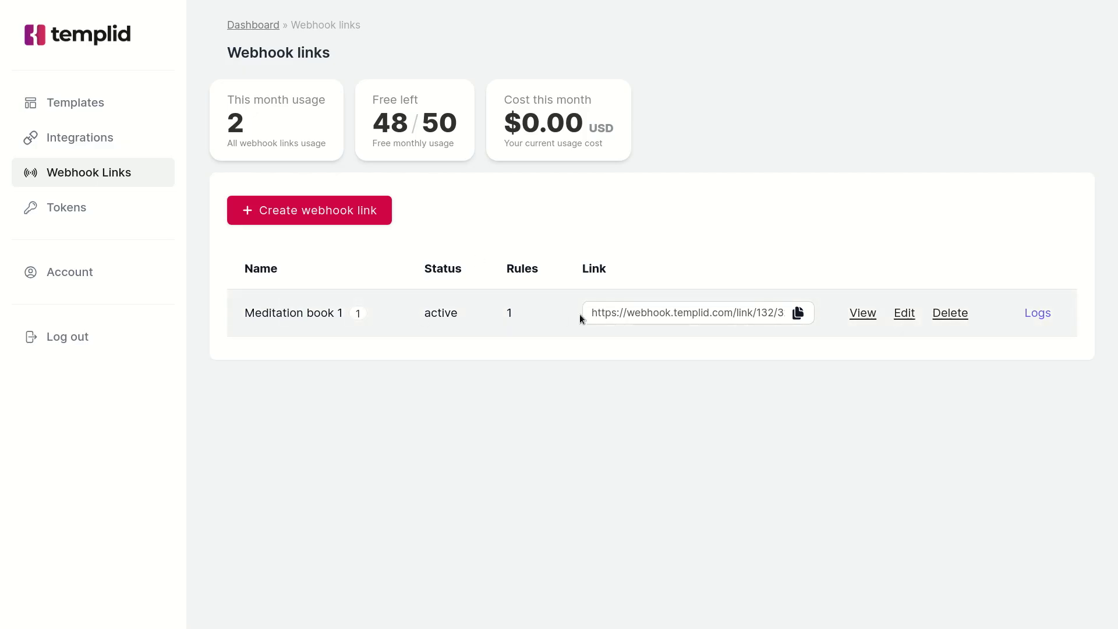
Open Meditation book 1's logs and expand the checkout.session.completed entry to inspect its request JSON.
left_click(1032, 316)
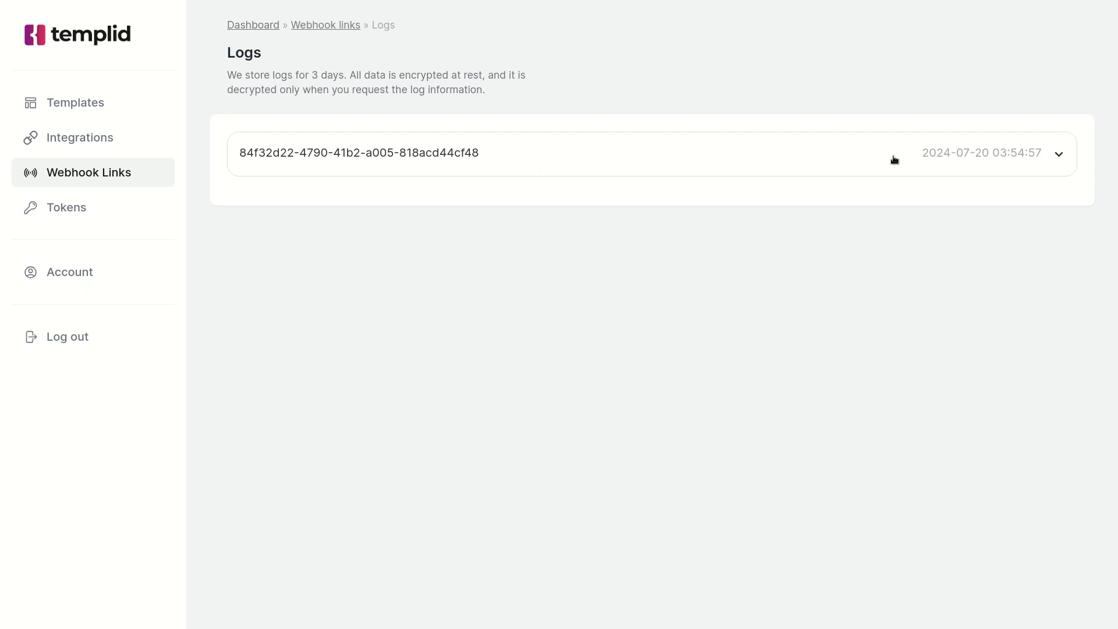
left_click(968, 159)
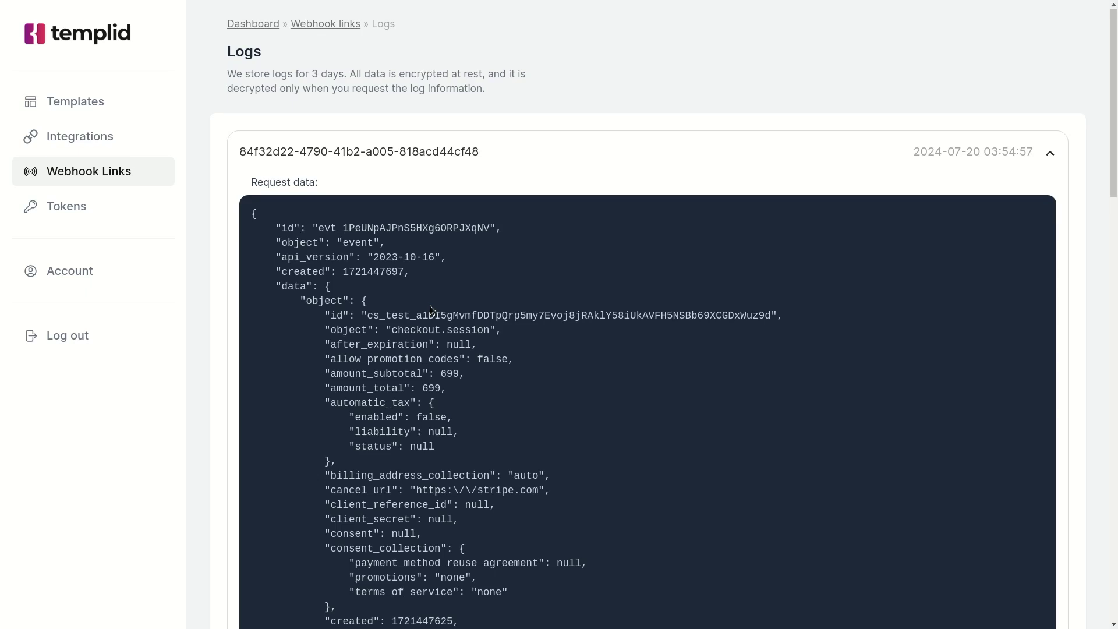
scroll(430, 305, "down", 10)
scroll(430, 305, "down", 14)
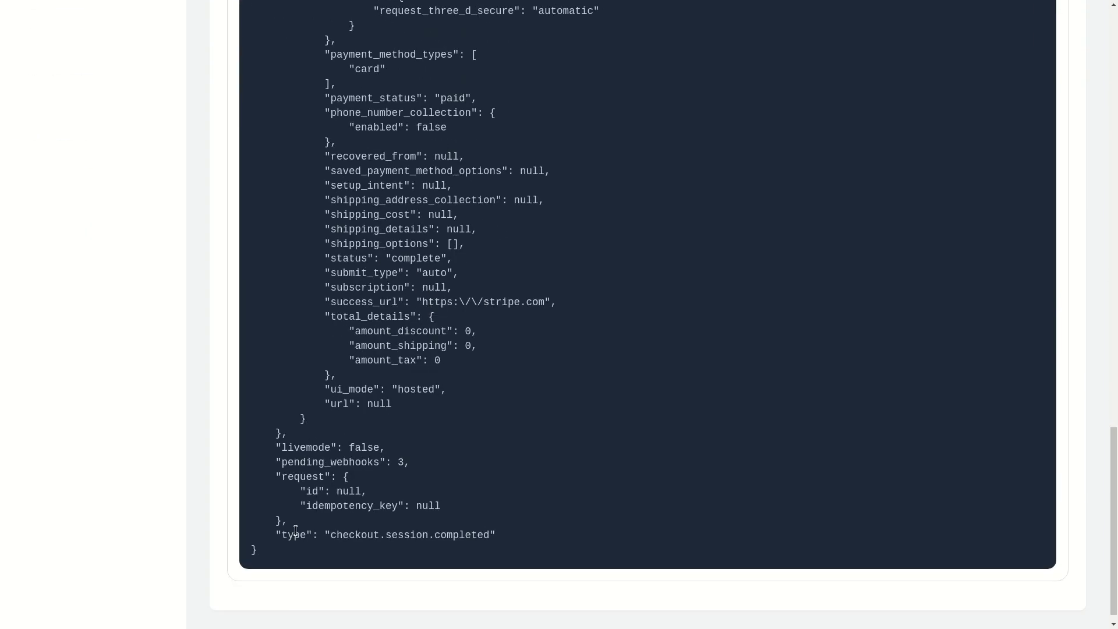
double_click(283, 536)
left_click(330, 536)
scroll(459, 498, "up", 3)
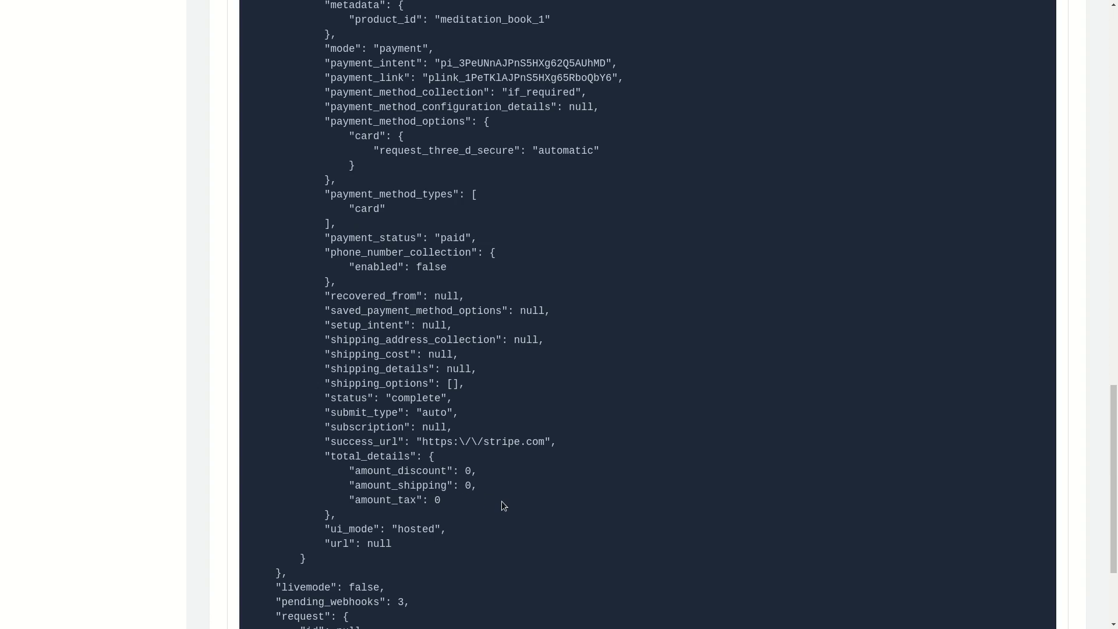
scroll(501, 501, "up", 6)
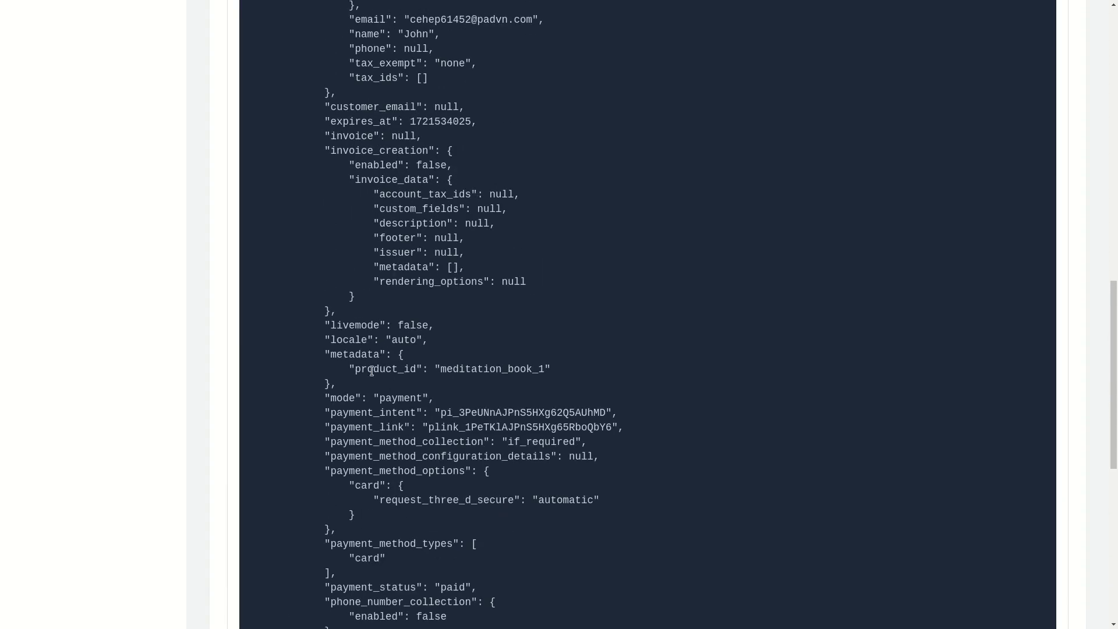
double_click(357, 354)
double_click(377, 369)
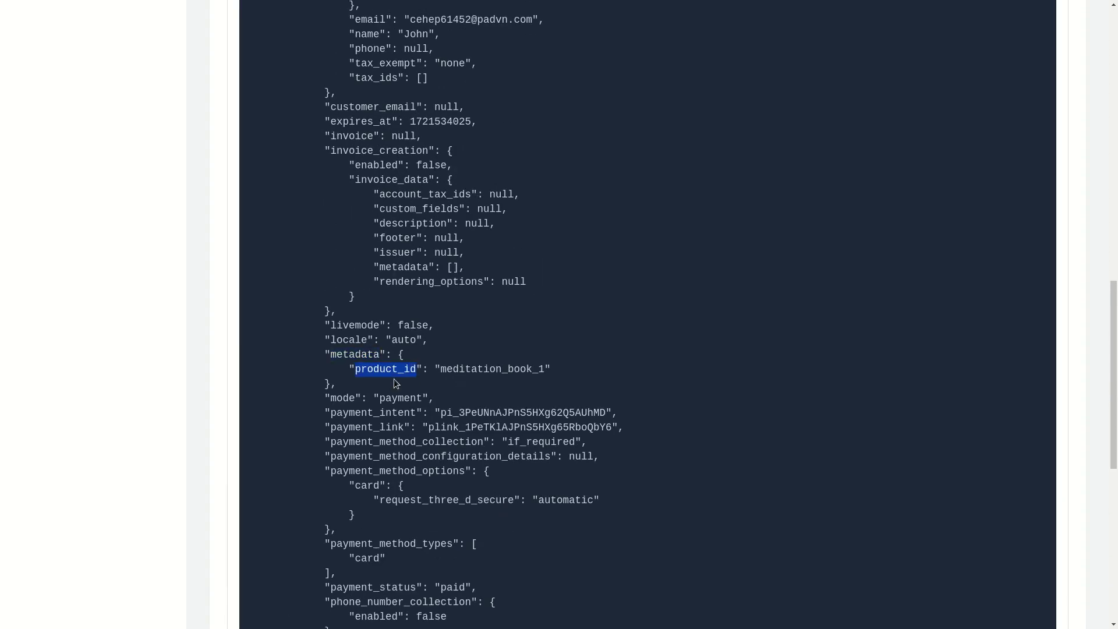
left_click(358, 362)
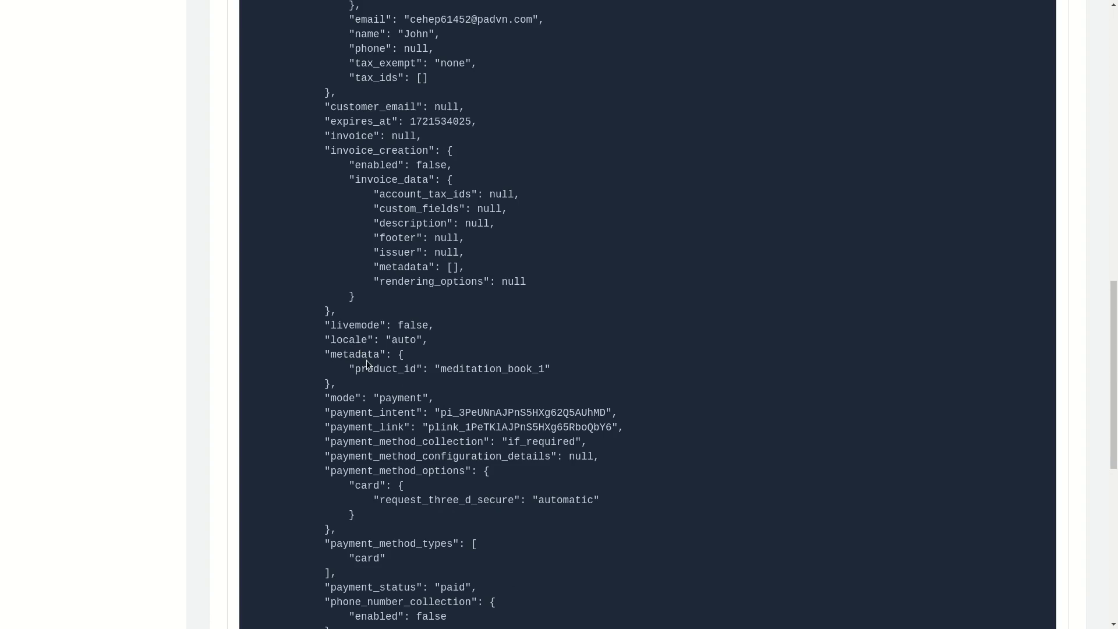
scroll(477, 376, "up", 13)
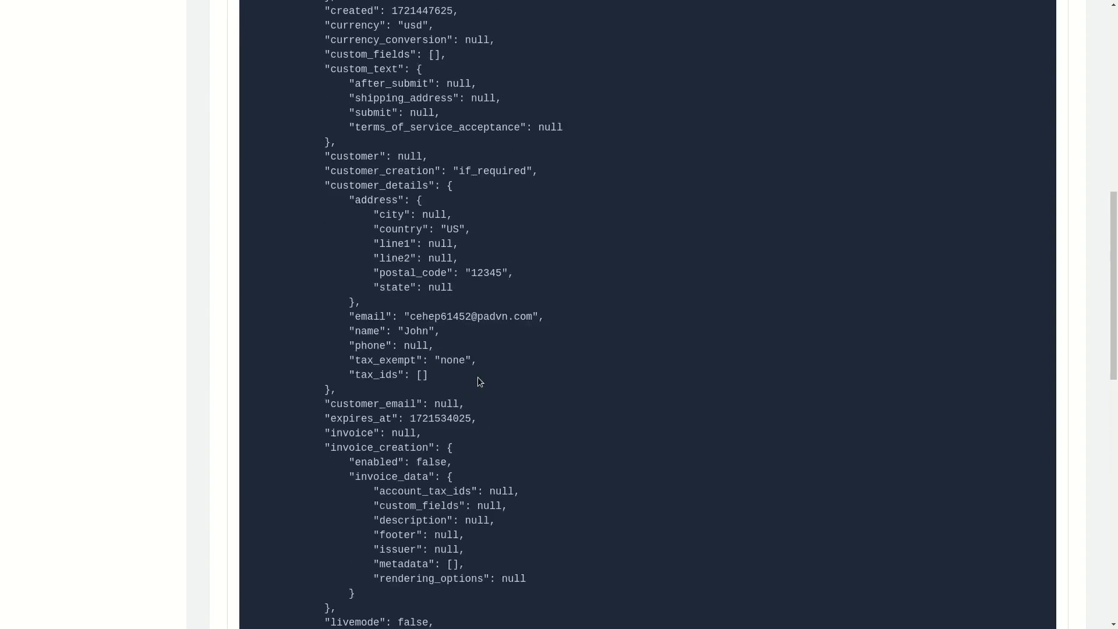
double_click(288, 148)
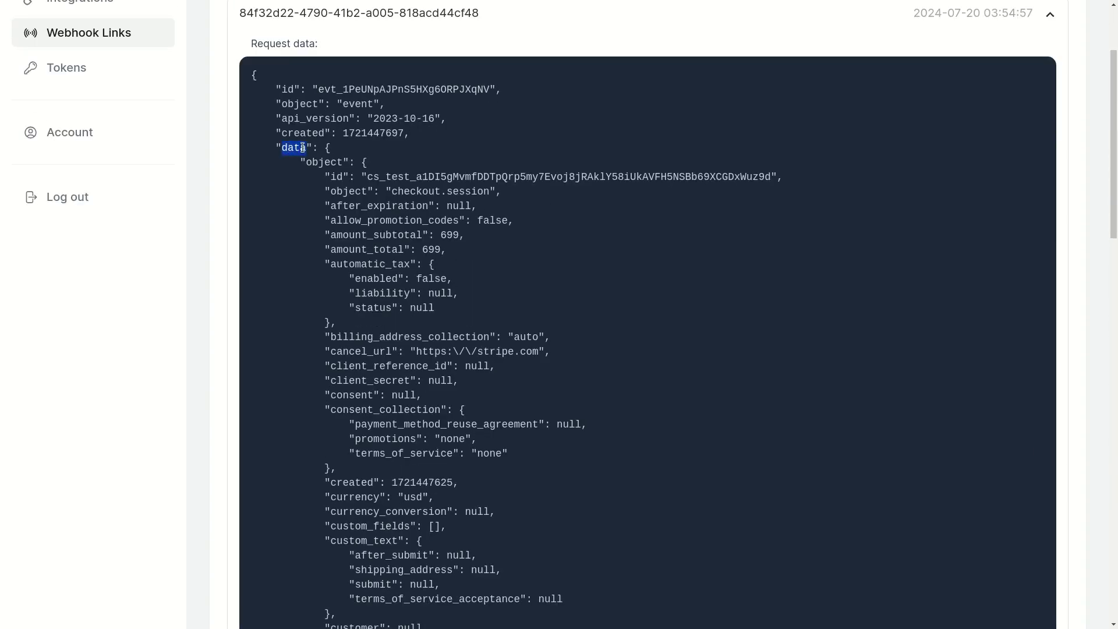
double_click(317, 163)
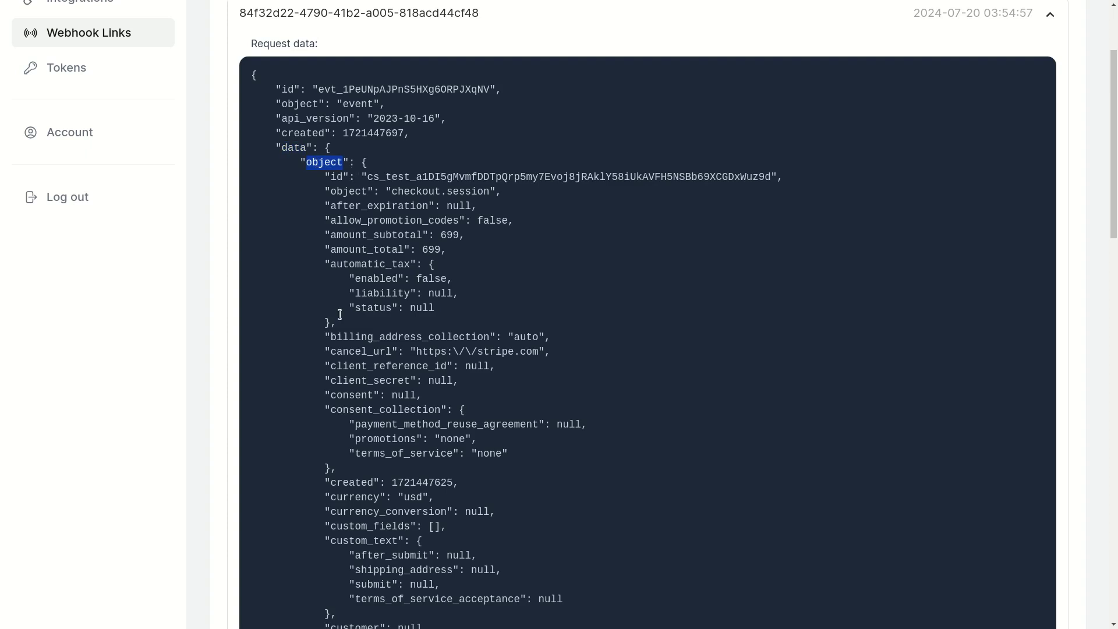
scroll(321, 324, "down", 8)
scroll(320, 319, "down", 2)
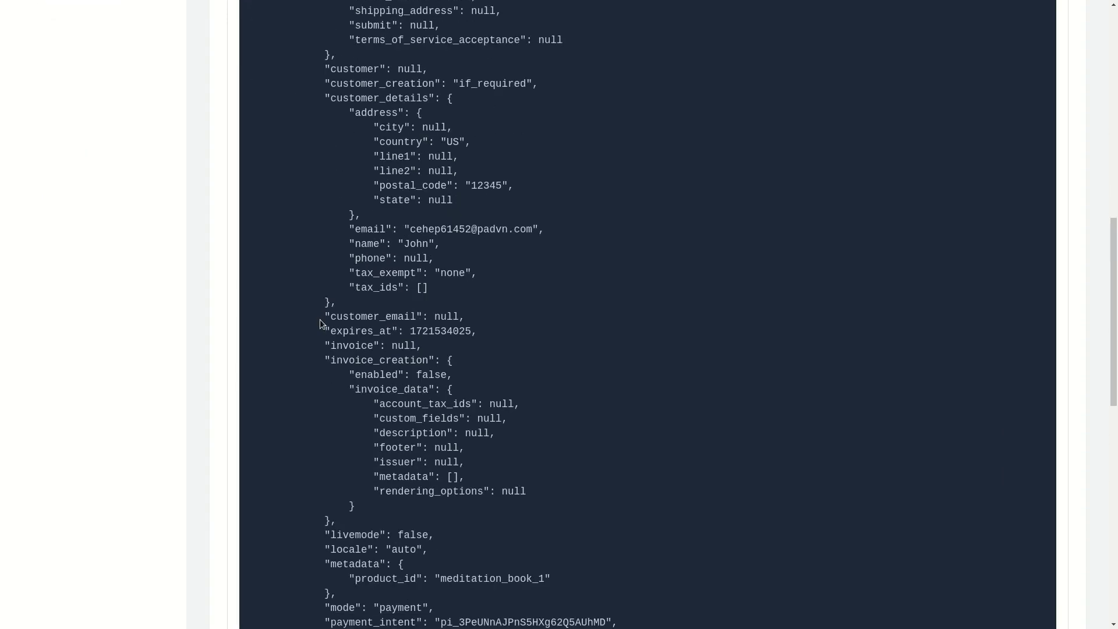
double_click(354, 494)
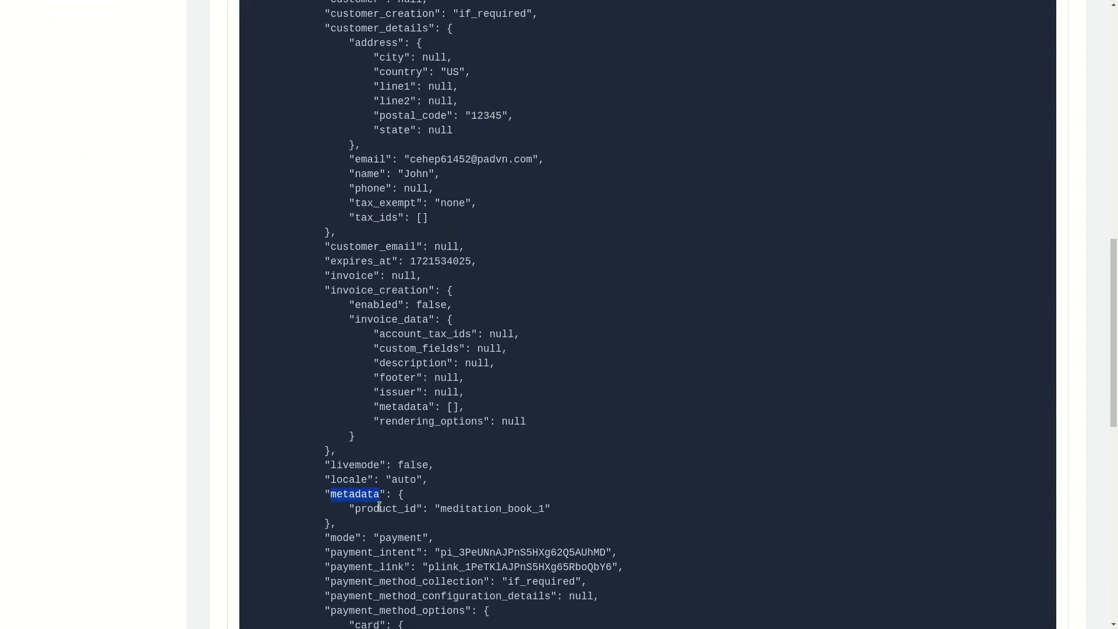
double_click(379, 509)
left_click_drag(441, 508, 542, 511)
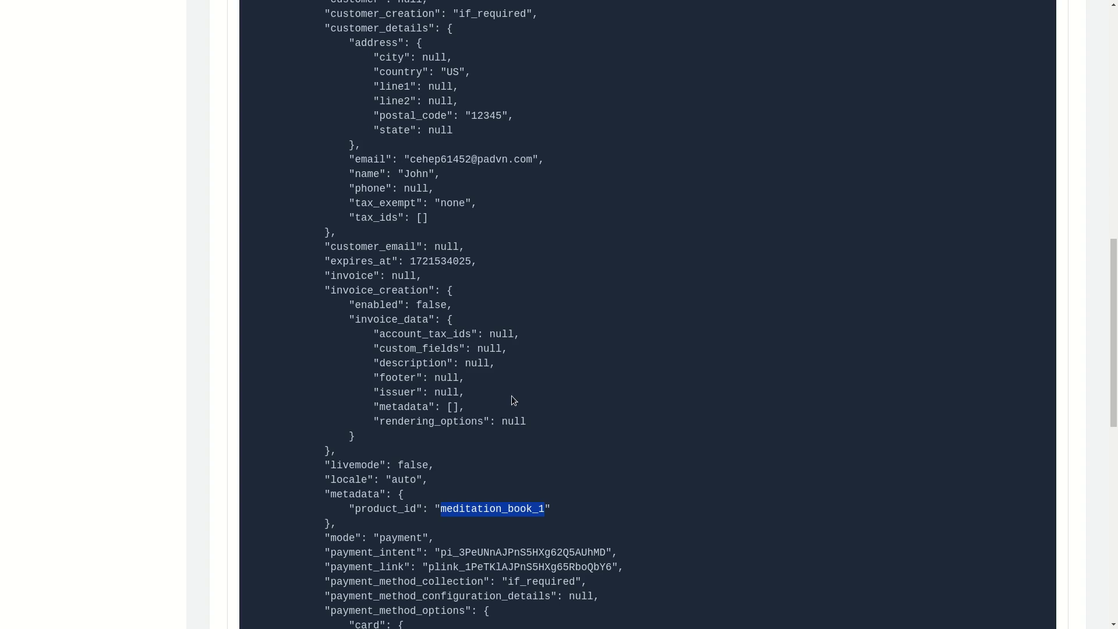
scroll(484, 319, "up", 3)
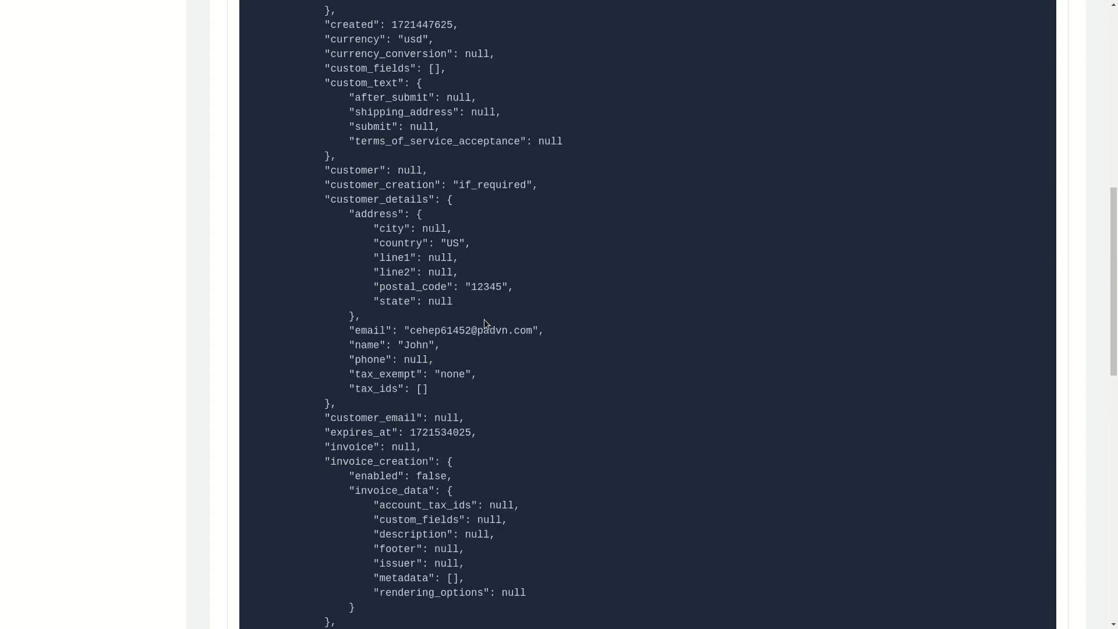